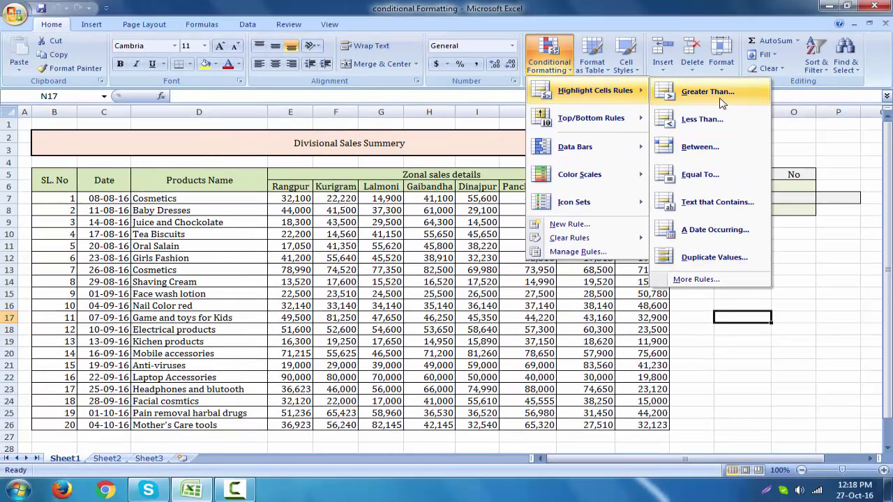
# Enter 80000 in cell O5 as the Greater than criterion and check it against the 80,000 sales figure.
pyautogui.click(807, 170)
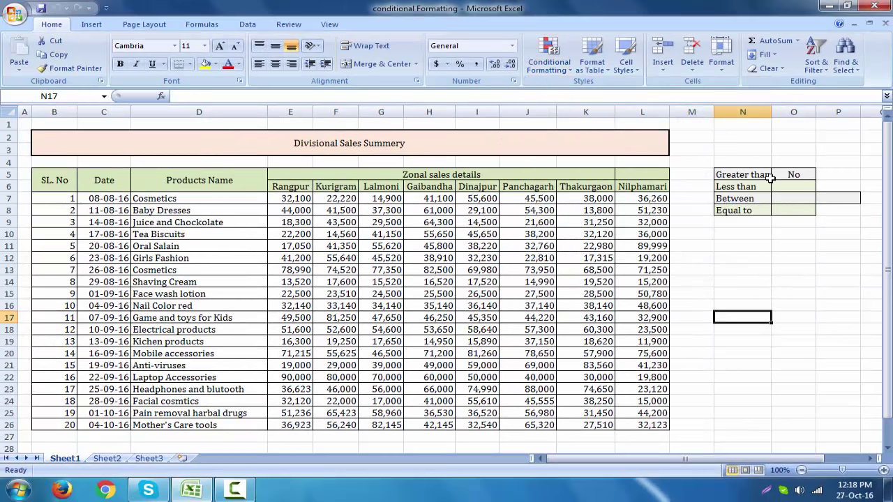
pyautogui.click(802, 176)
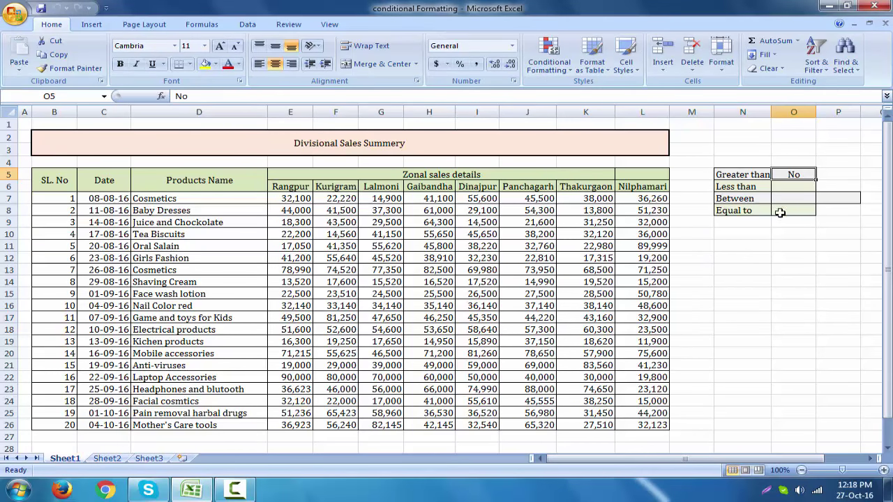
pyautogui.write('80000')
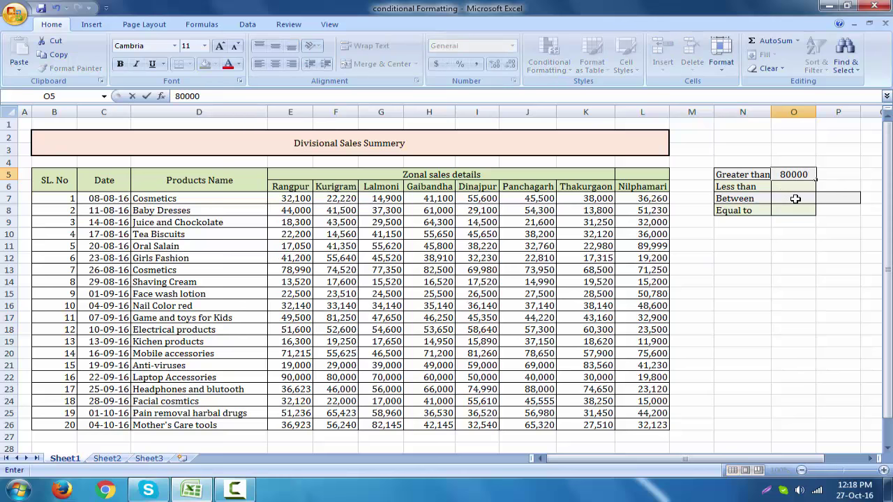
pyautogui.press('Return')
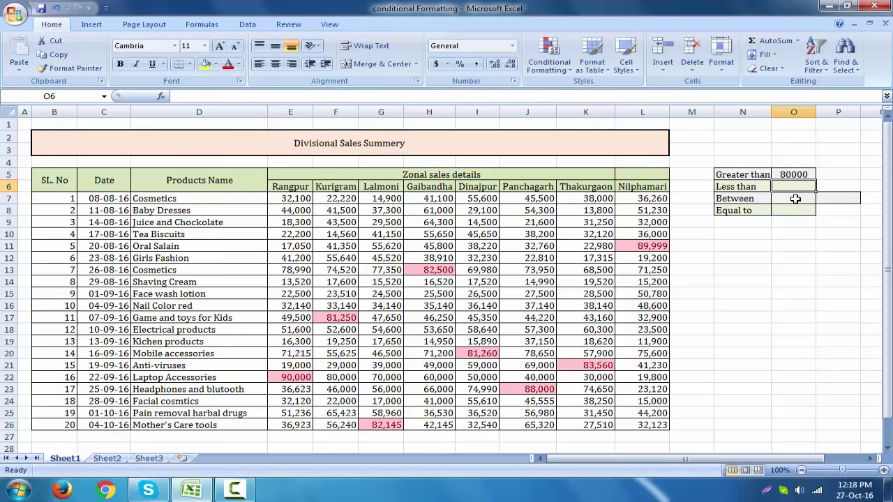
pyautogui.click(805, 175)
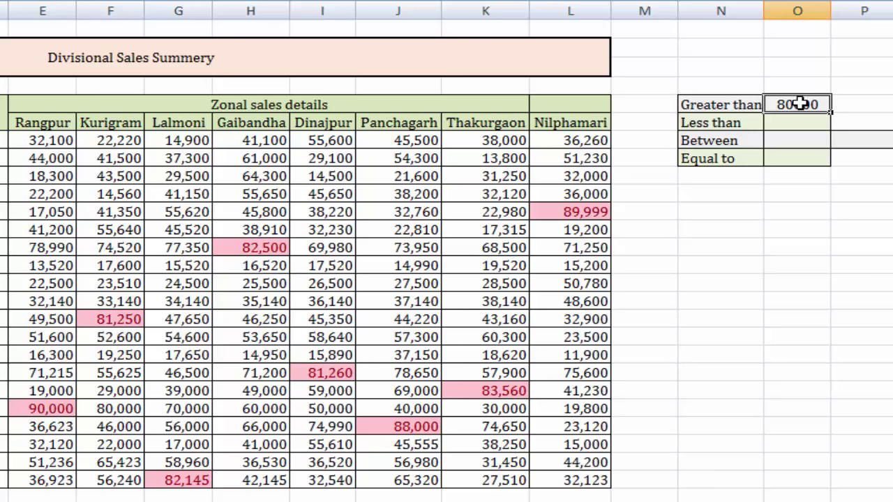
pyautogui.click(133, 410)
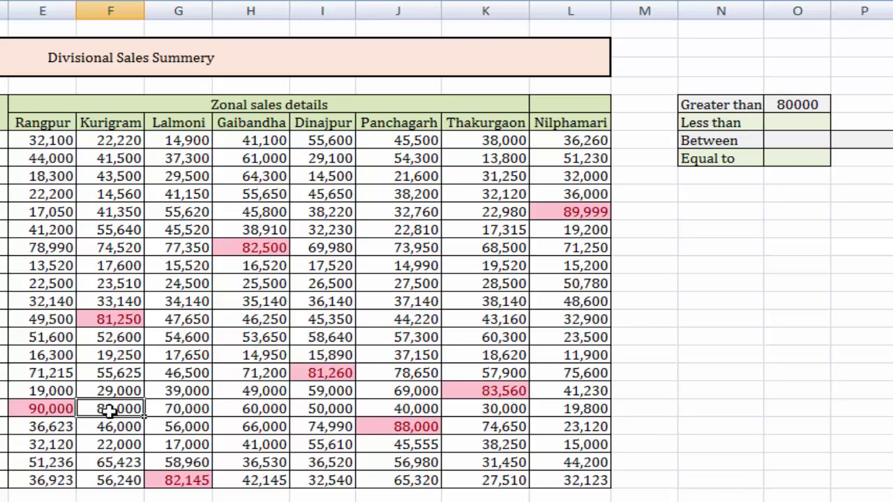
# Enter 15000 in cell O6 as the Less than criterion and check it against the 15,000 sales figure.
pyautogui.click(794, 123)
pyautogui.write('15')
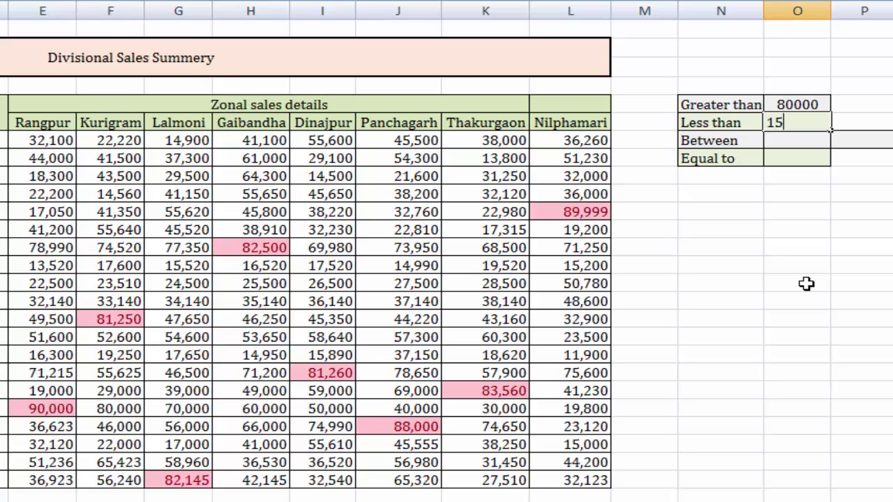
pyautogui.write('000')
pyautogui.press('Return')
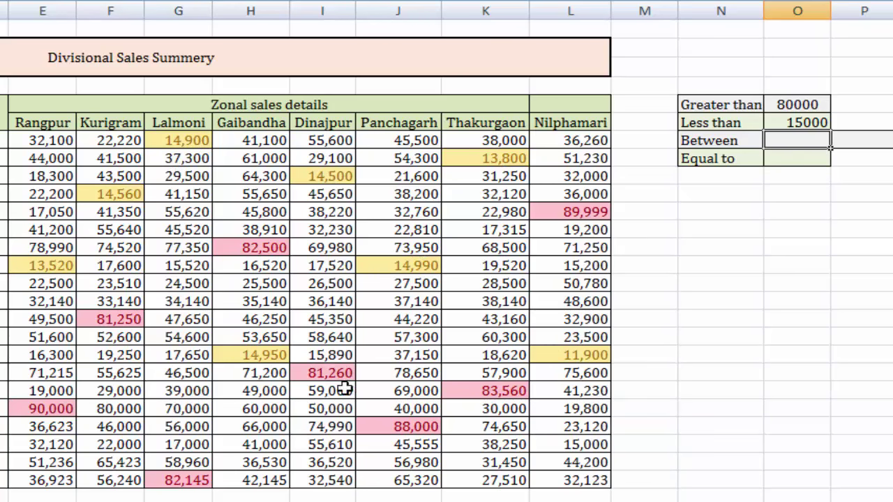
pyautogui.click(591, 448)
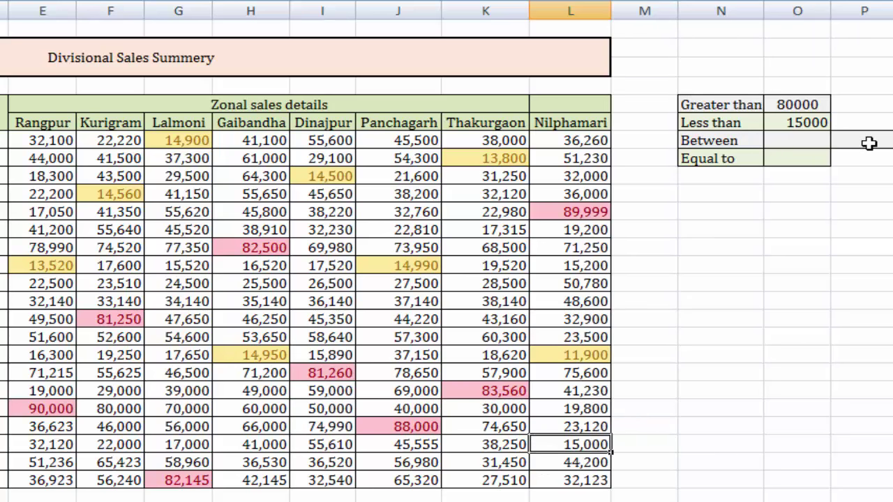
# Enter the Between criterion limits, 70000 in cell O7 and 75000 in cell P7.
pyautogui.click(797, 144)
pyautogui.write('70000')
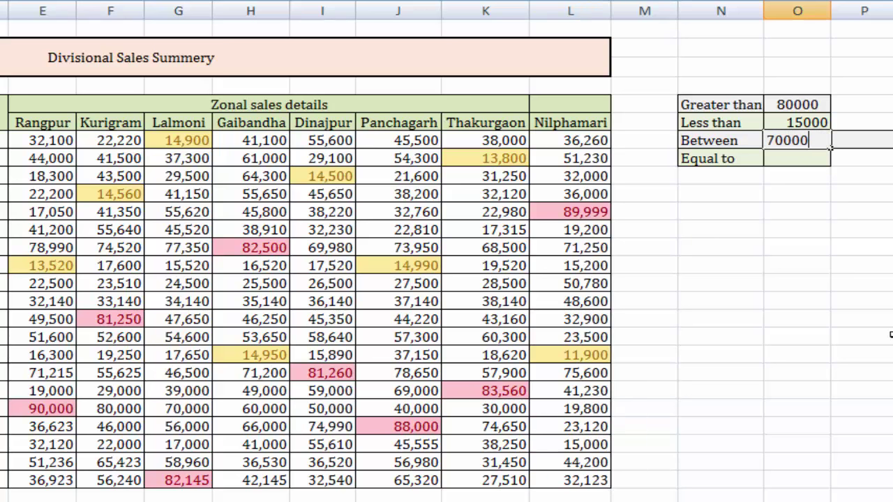
pyautogui.click(867, 139)
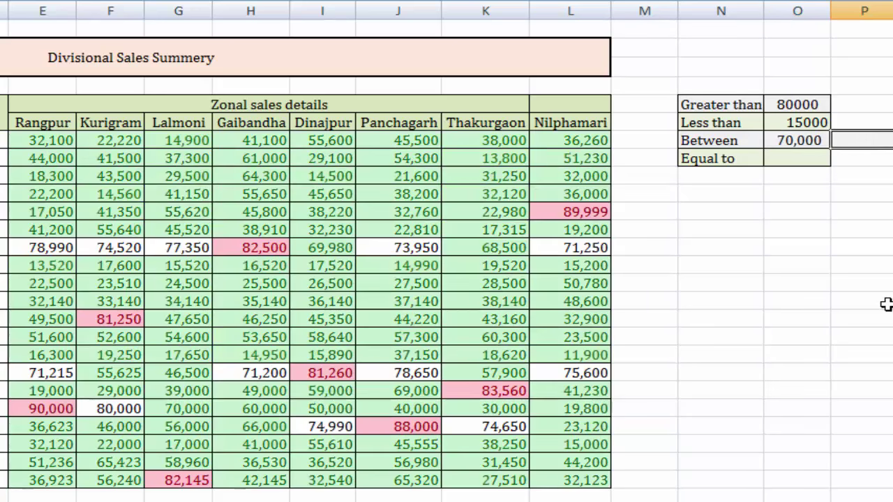
pyautogui.write('75')
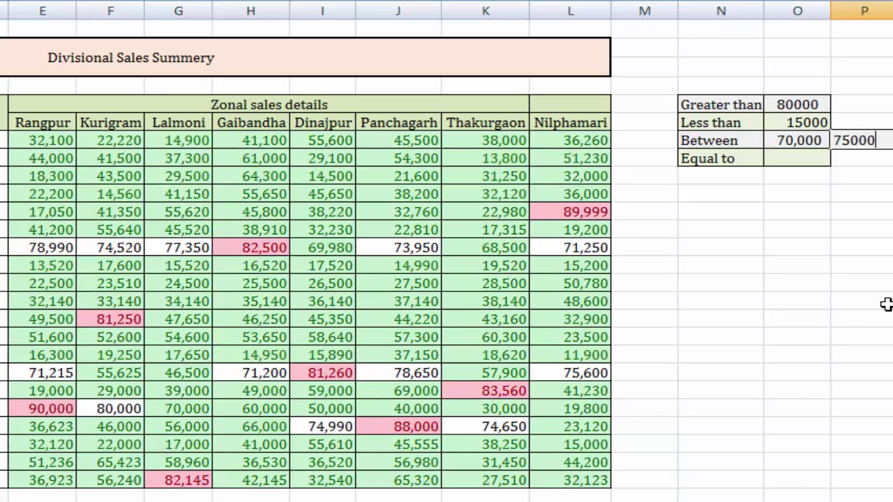
pyautogui.write('000')
pyautogui.press('Return')
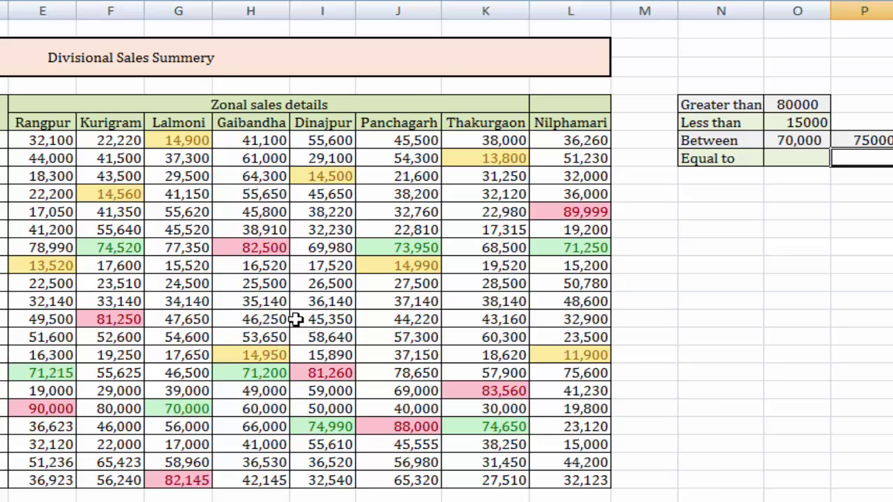
# Enter 15,000 in cell O8 as the Equal to criterion.
pyautogui.click(787, 165)
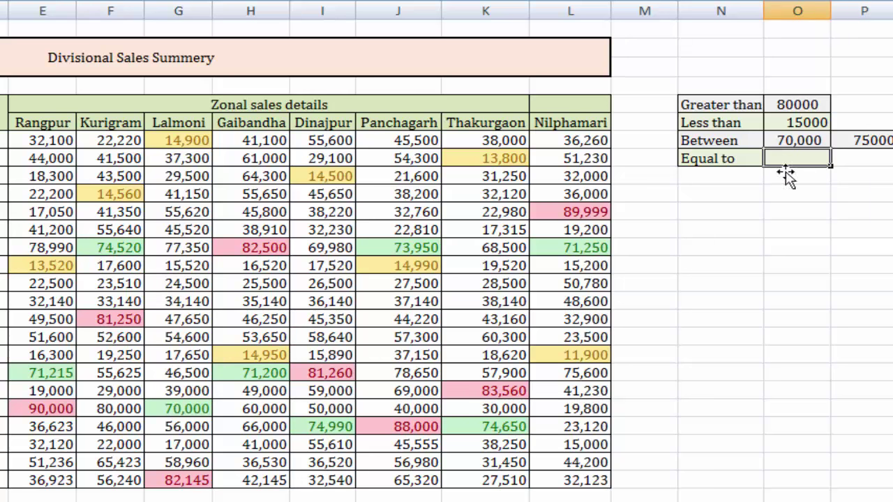
pyautogui.write('15,')
pyautogui.write('000')
pyautogui.press('Return')
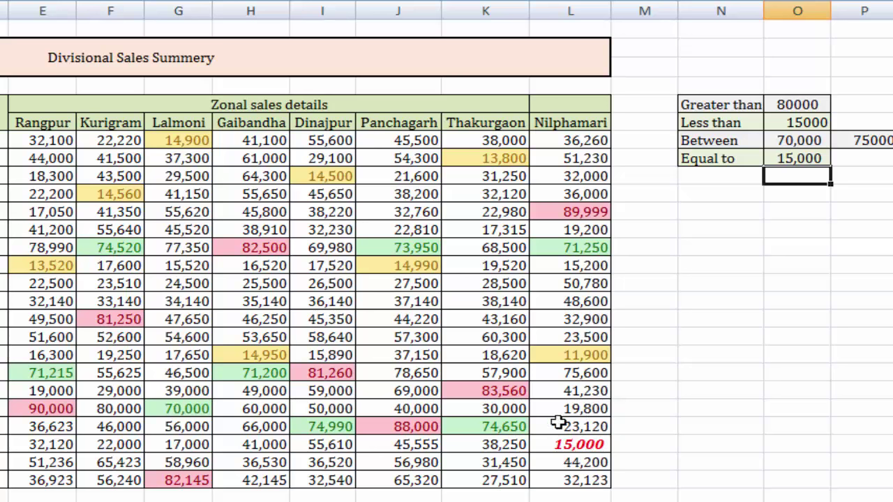
pyautogui.click(747, 227)
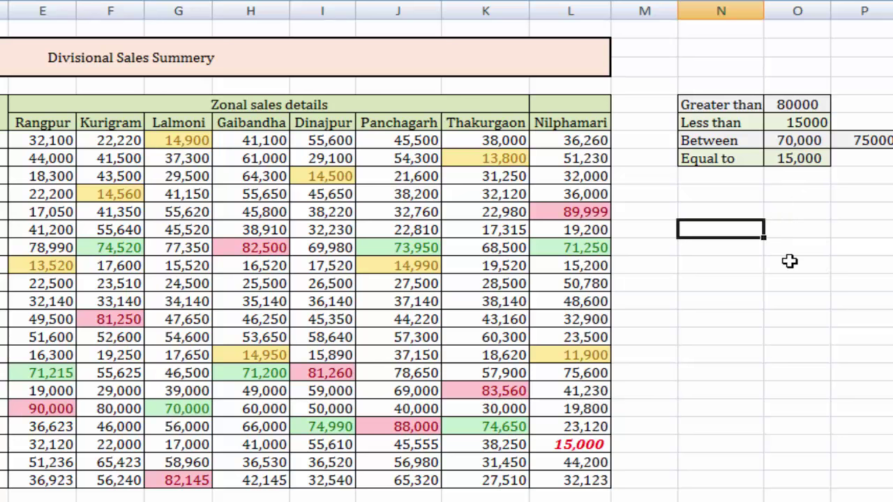
# Undo all the entered Greater than, Less than, Between and Equal to criterion values.
pyautogui.hotkey('ctrl', 'z')
pyautogui.hotkey('ctrl', 'z')
pyautogui.hotkey('ctrl', 'z')
pyautogui.hotkey('ctrl', 'z')
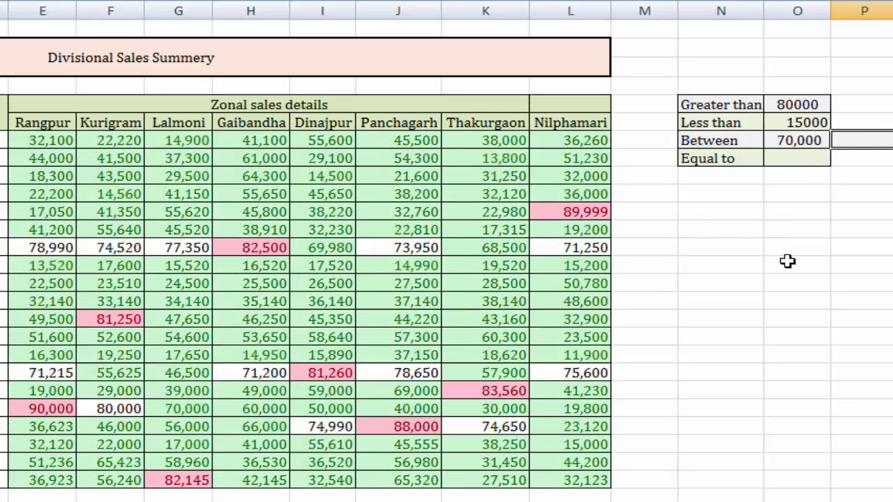
pyautogui.hotkey('ctrl', 'z')
pyautogui.hotkey('ctrl', 'z')
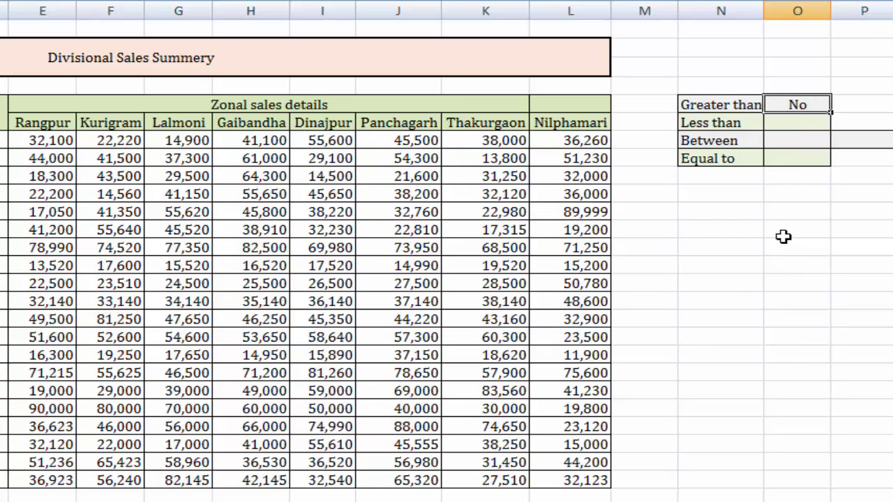
pyautogui.click(782, 236)
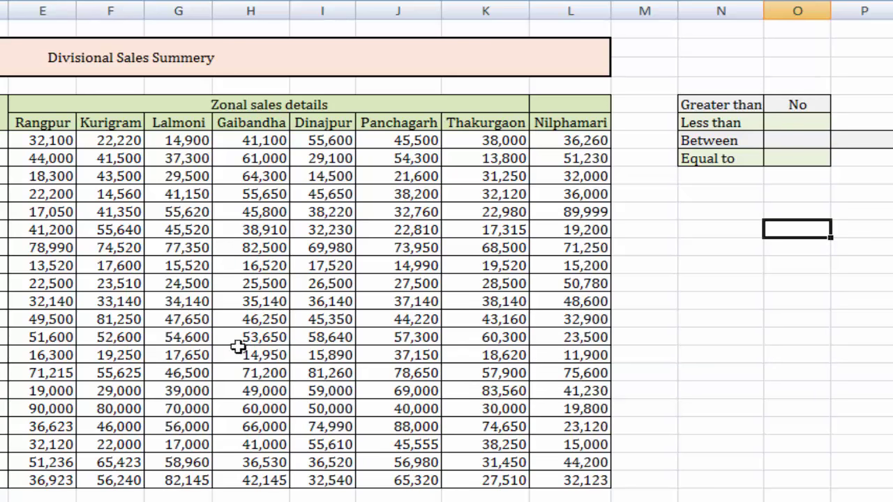
# Review the 80,000 sales figure against the Greater than, Less than, Between and Equal to criteria cells.
pyautogui.click(119, 412)
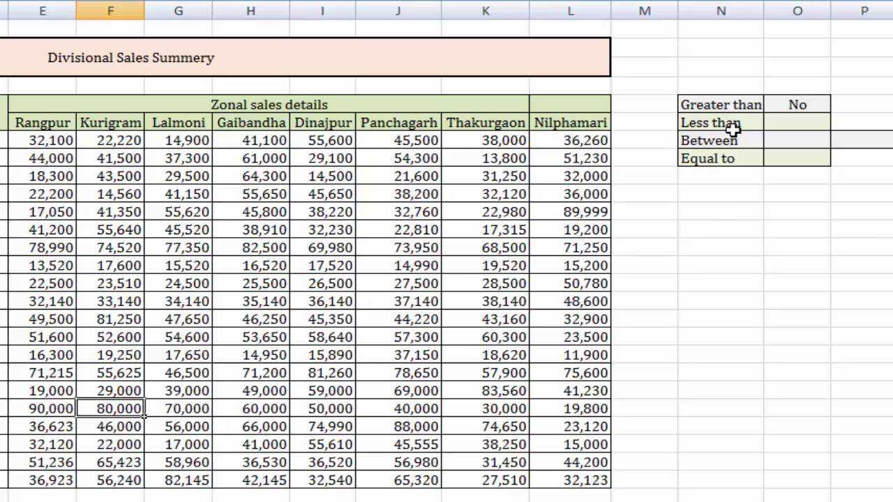
pyautogui.click(738, 107)
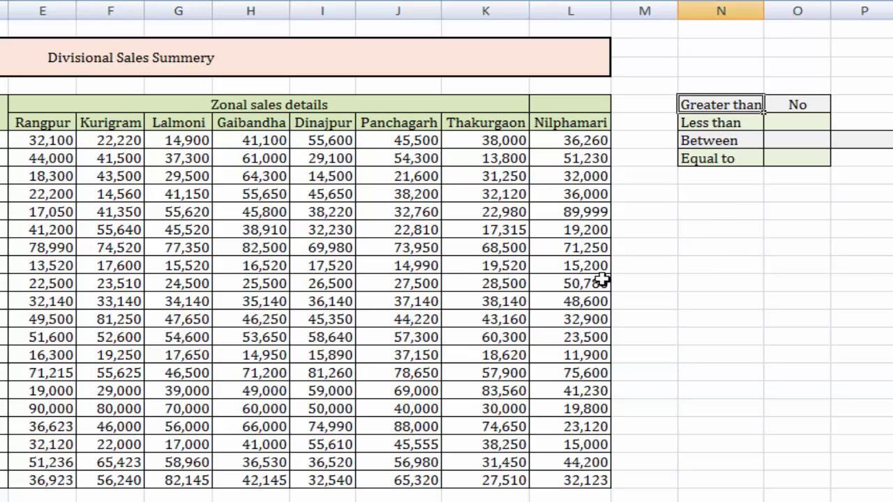
pyautogui.click(122, 413)
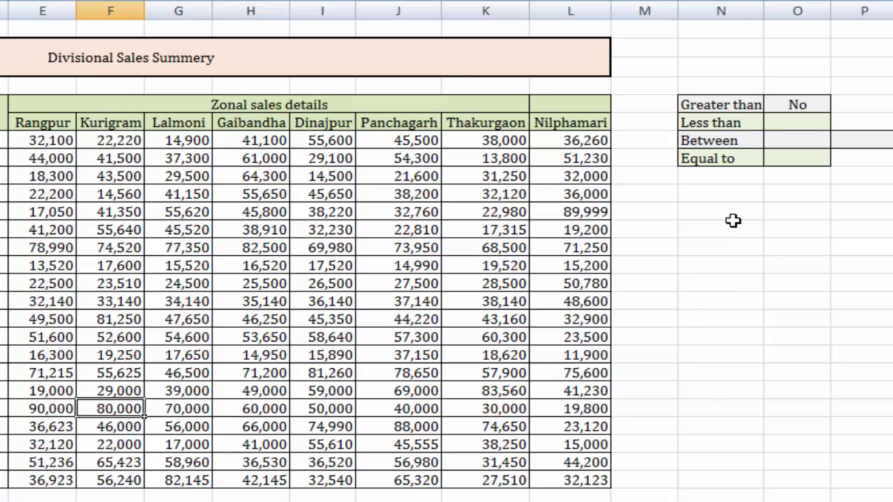
pyautogui.click(736, 106)
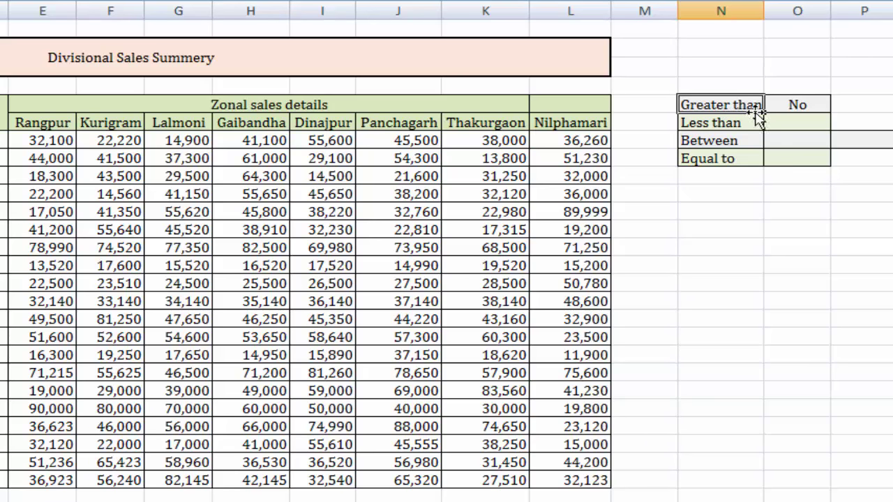
pyautogui.click(703, 122)
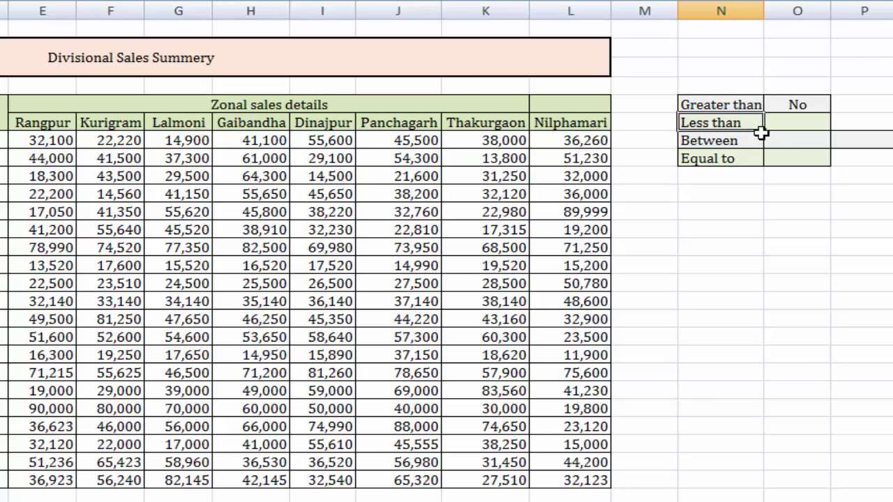
pyautogui.click(722, 143)
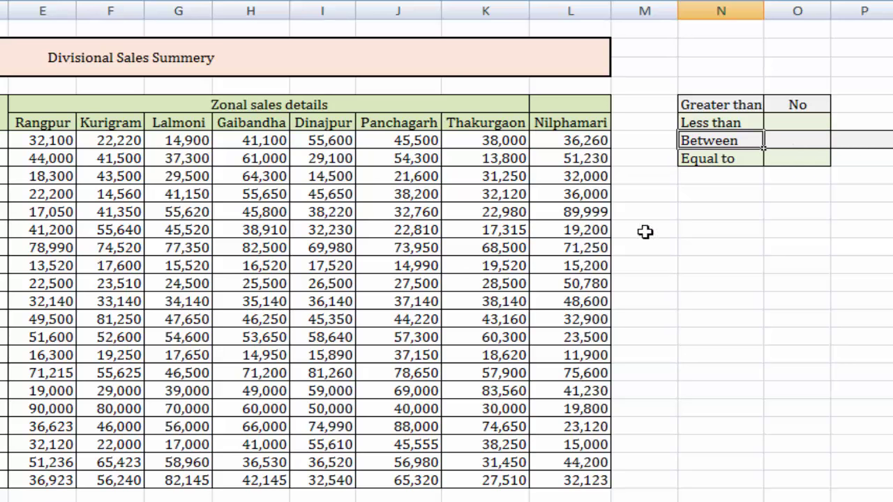
pyautogui.click(793, 155)
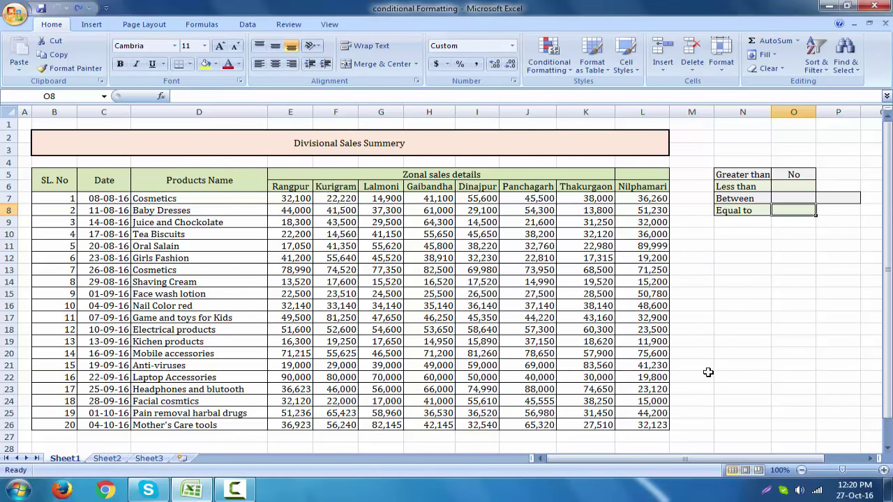
# Look over the Highlight Cells Rules available in Conditional Formatting.
pyautogui.click(565, 70)
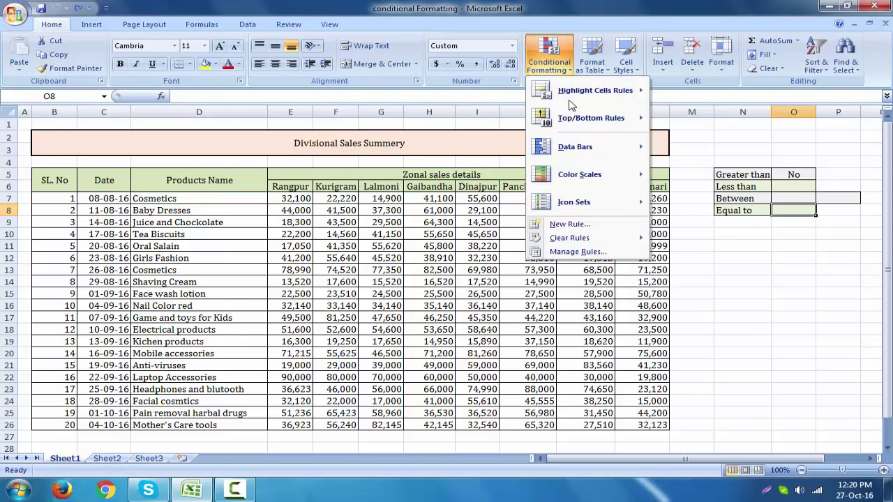
pyautogui.moveTo(572, 100)
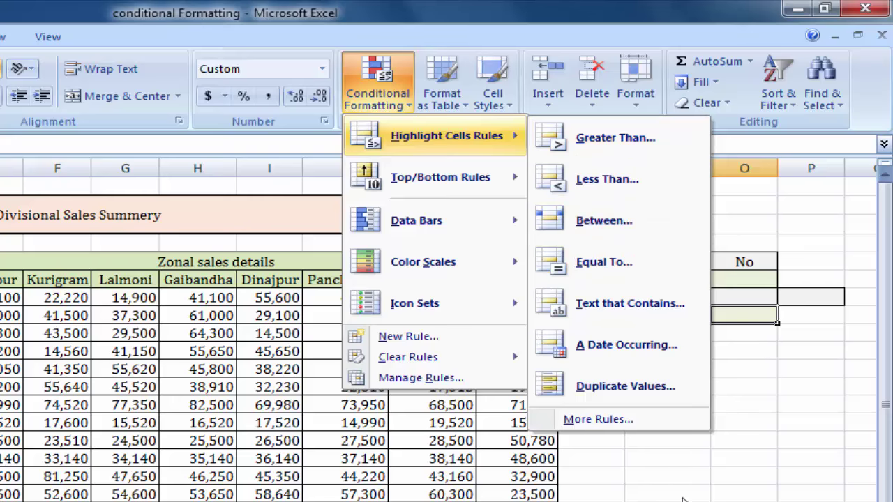
pyautogui.click(645, 485)
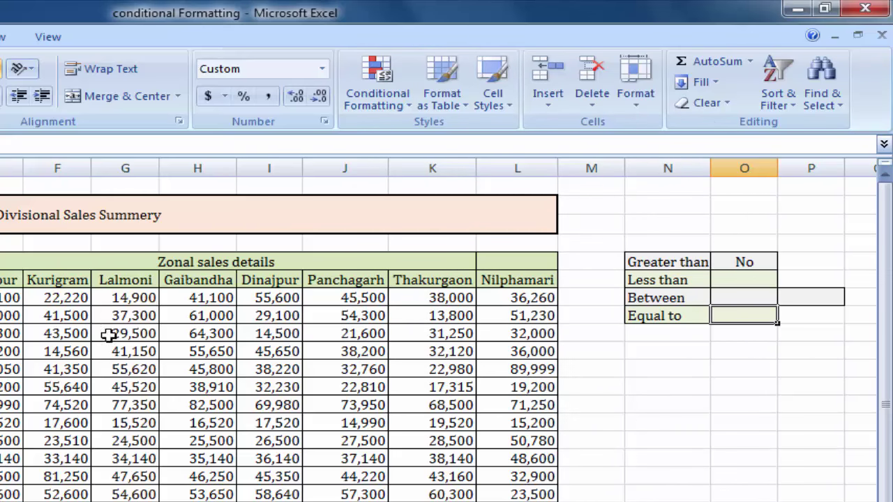
# Clear the conditional formatting rules from the zonal sales figures in E7:L26 only.
pyautogui.moveTo(20, 301); pyautogui.dragTo(508, 501)
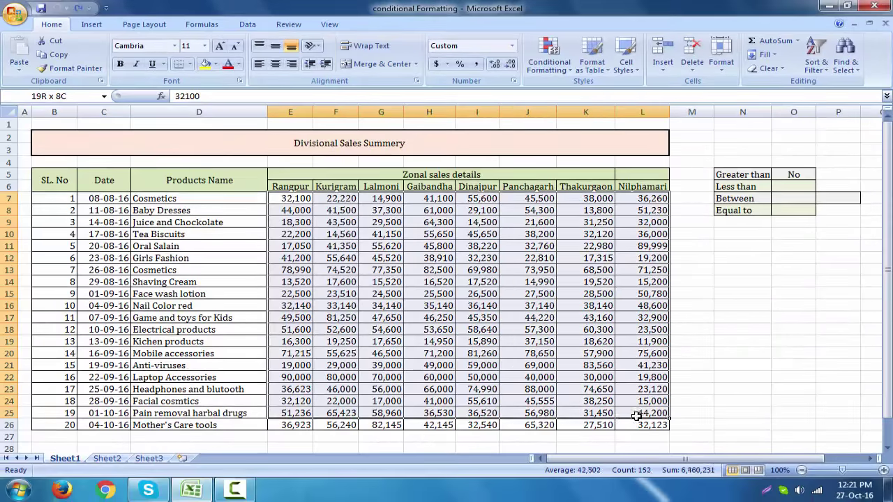
pyautogui.moveTo(636, 416); pyautogui.dragTo(644, 424)
pyautogui.click(566, 70)
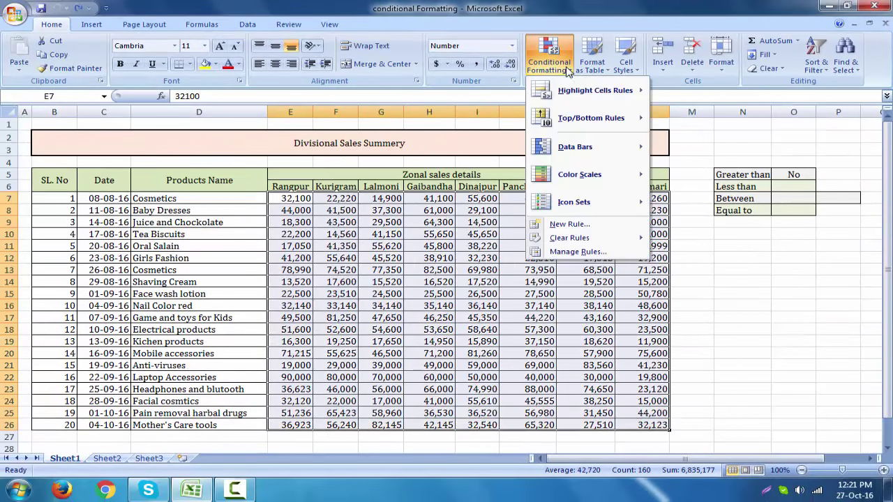
pyautogui.moveTo(583, 238)
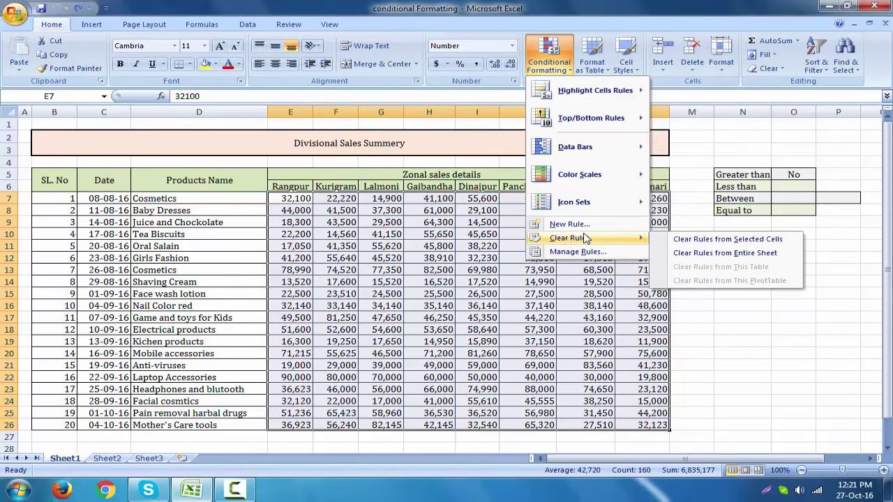
pyautogui.click(762, 240)
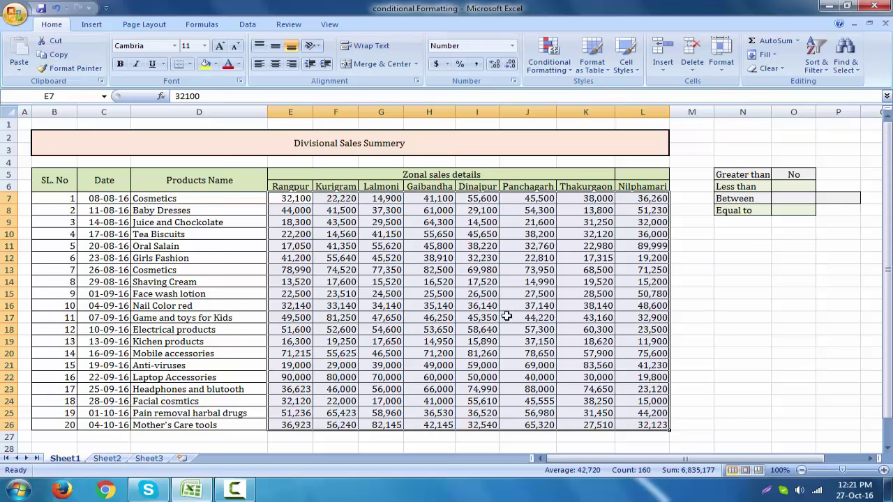
pyautogui.click(753, 279)
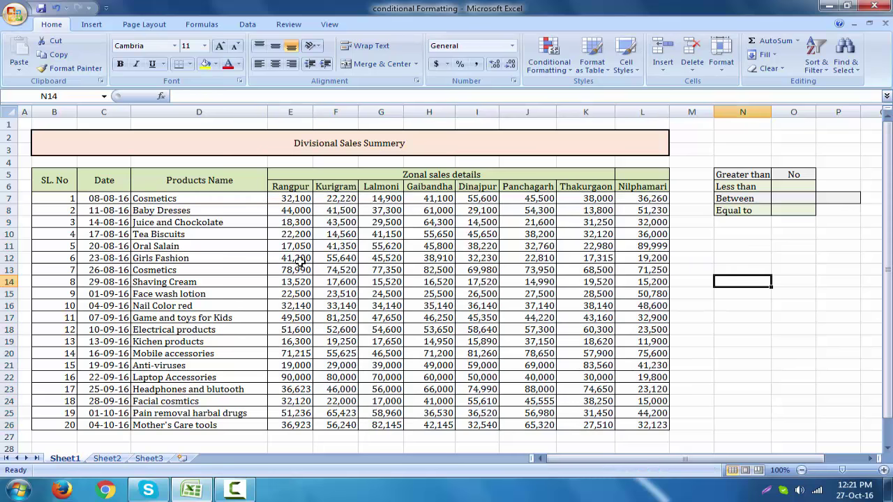
pyautogui.click(752, 175)
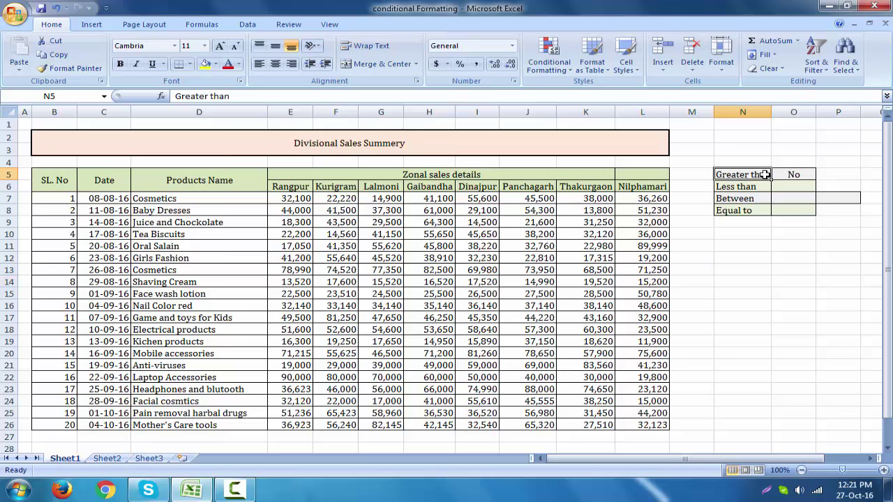
# Enter the labels Greater than or equal to, Less than or equal to, Not between and Not equal to in N11:N14.
pyautogui.click(726, 246)
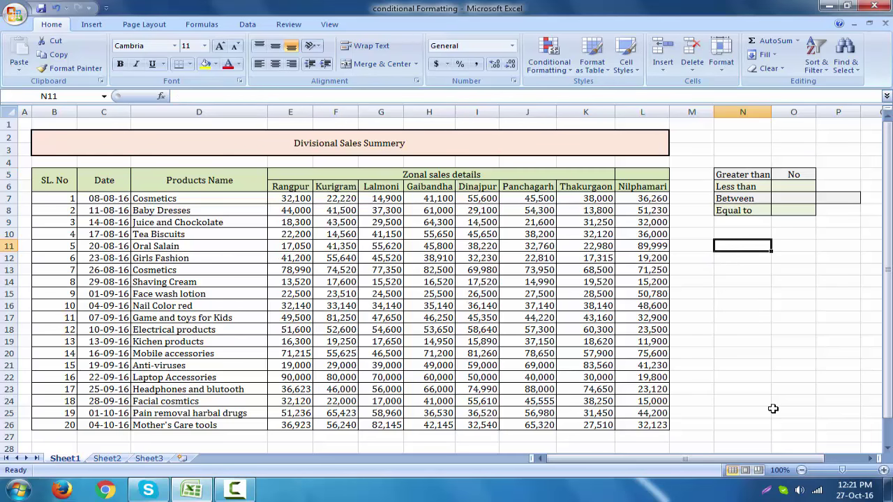
pyautogui.write('Greater')
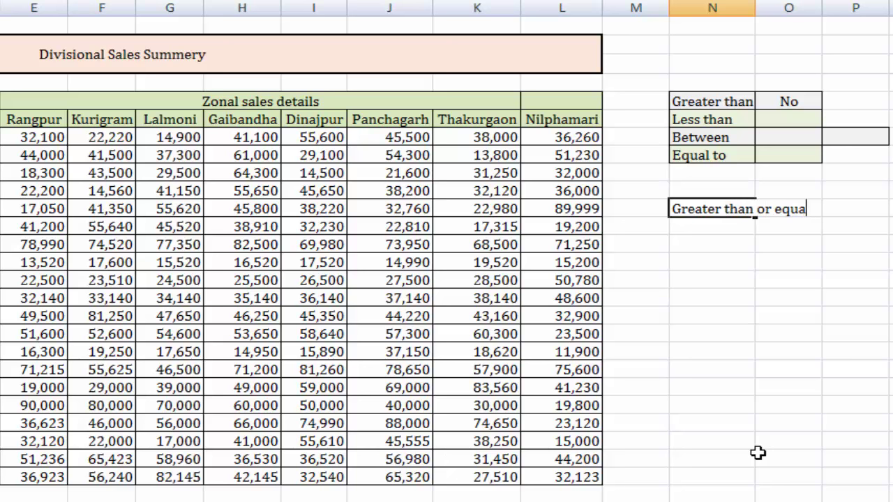
pyautogui.write('than or equal to')
pyautogui.press('Return')
pyautogui.write('Less than or equal')
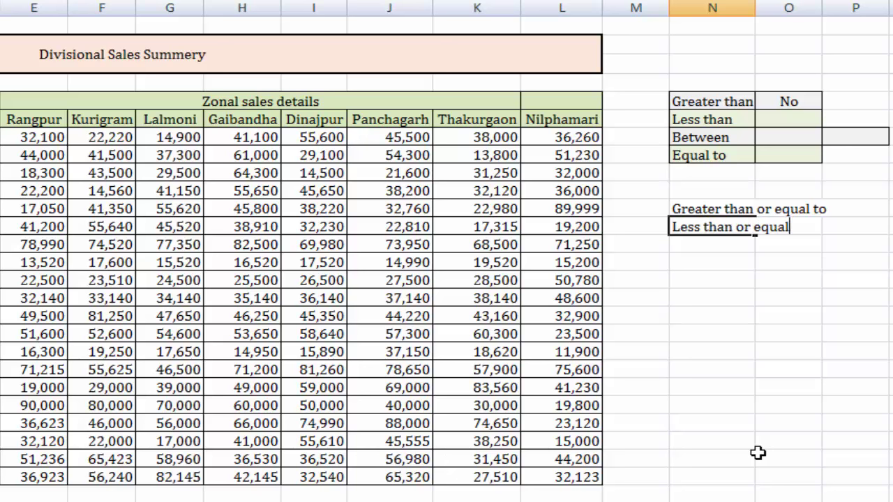
pyautogui.press('Return')
pyautogui.write('Not between')
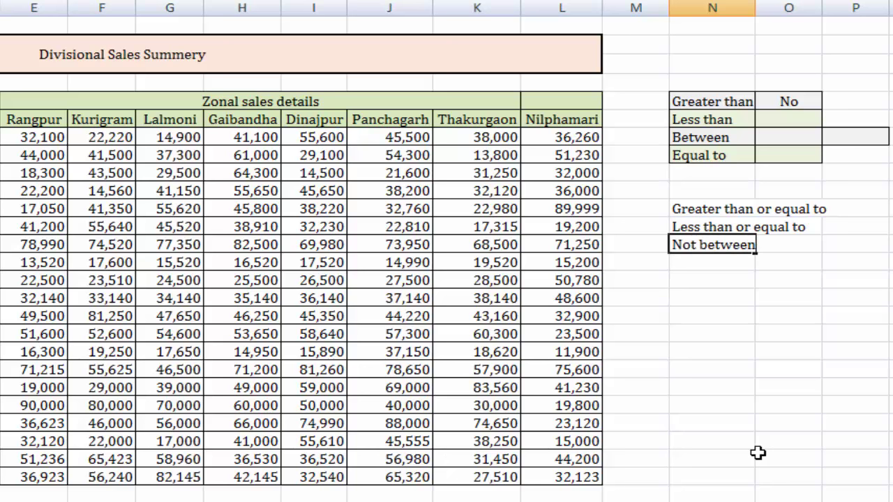
pyautogui.press('Return')
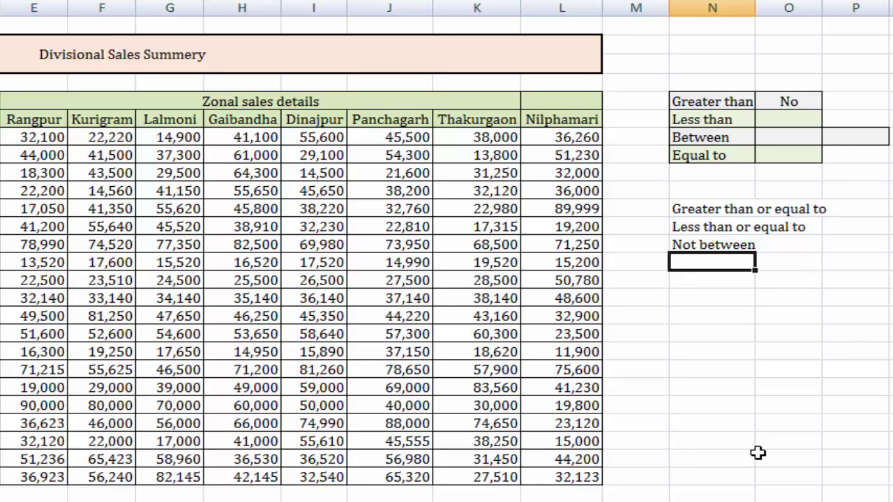
pyautogui.write('N')
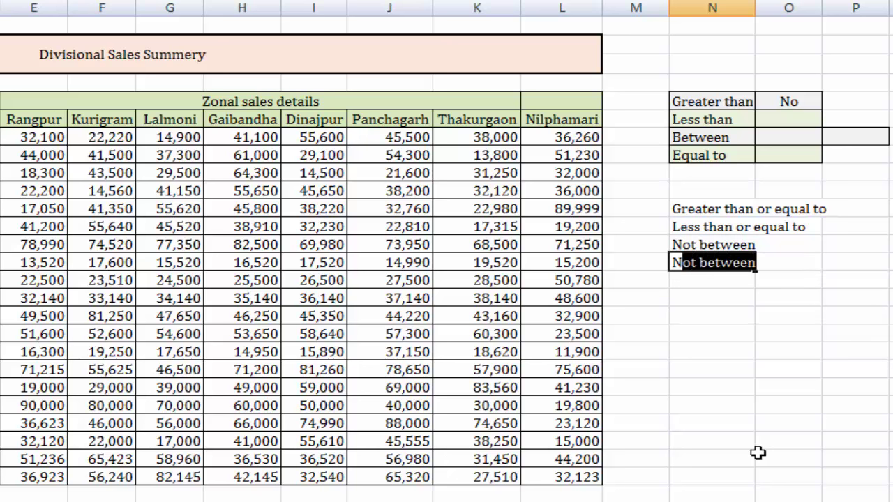
pyautogui.write('ot equal to')
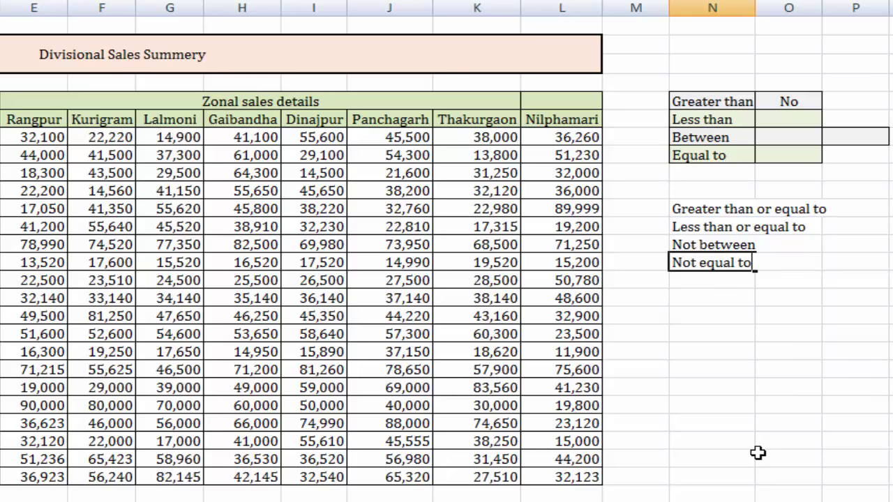
pyautogui.press('Return')
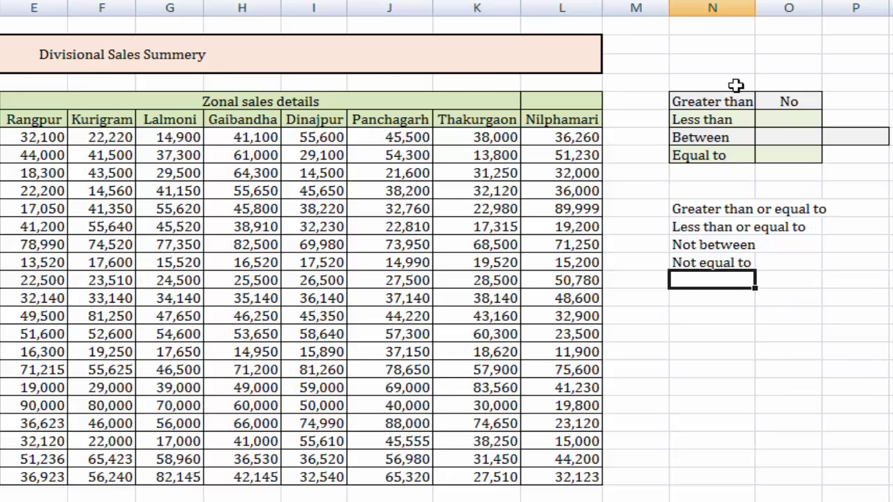
# Enter 80000 in P11 for Greater than or equal to and 15000 in P12 for Less than or equal to.
pyautogui.click(731, 106)
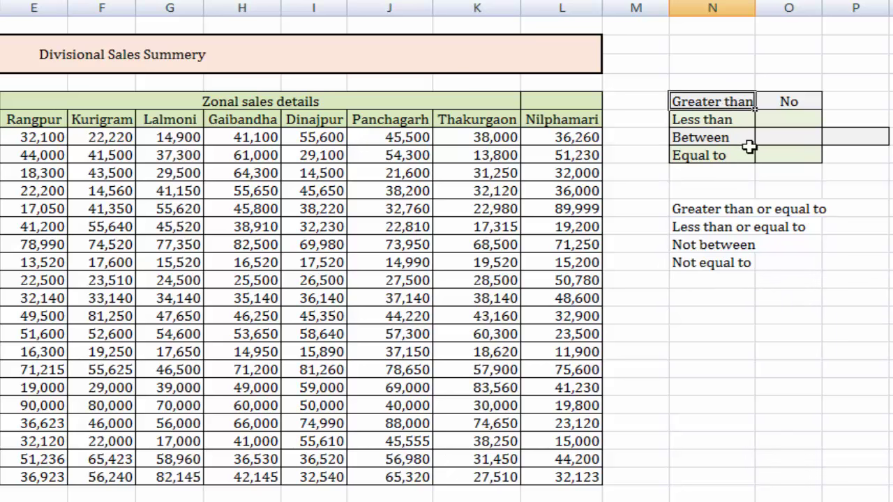
pyautogui.click(803, 103)
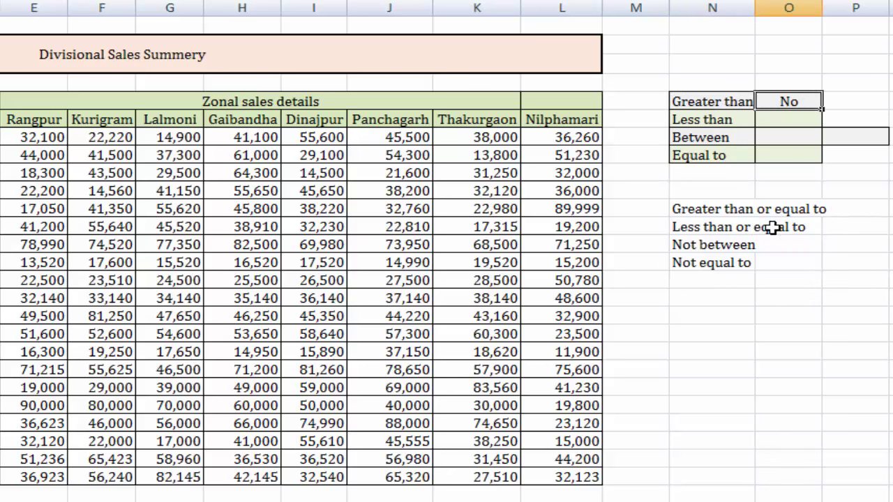
pyautogui.click(864, 214)
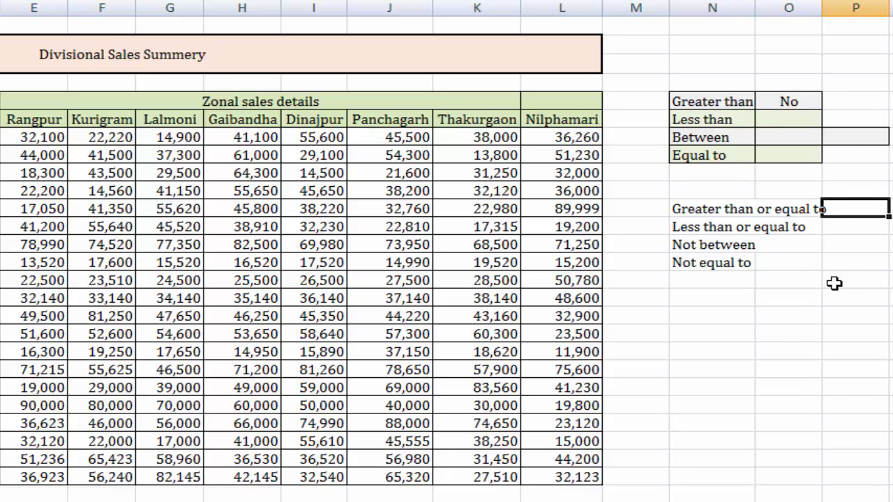
pyautogui.write('80000')
pyautogui.press('Return')
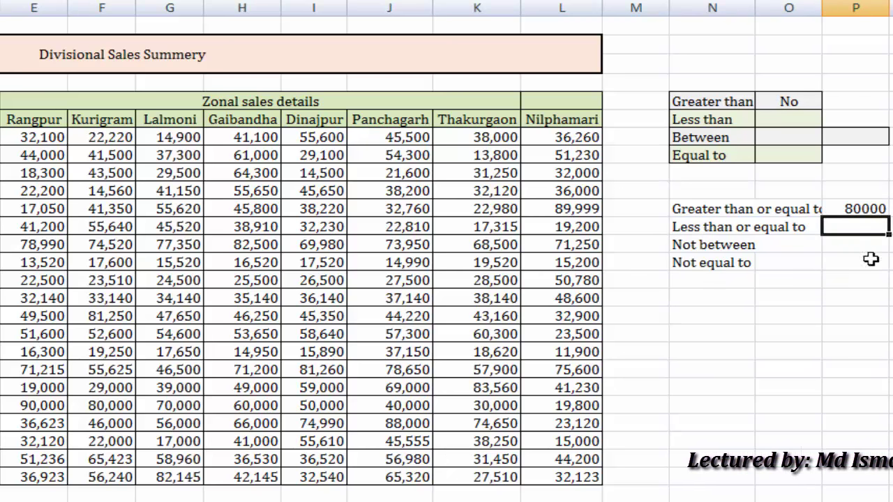
pyautogui.write('15000')
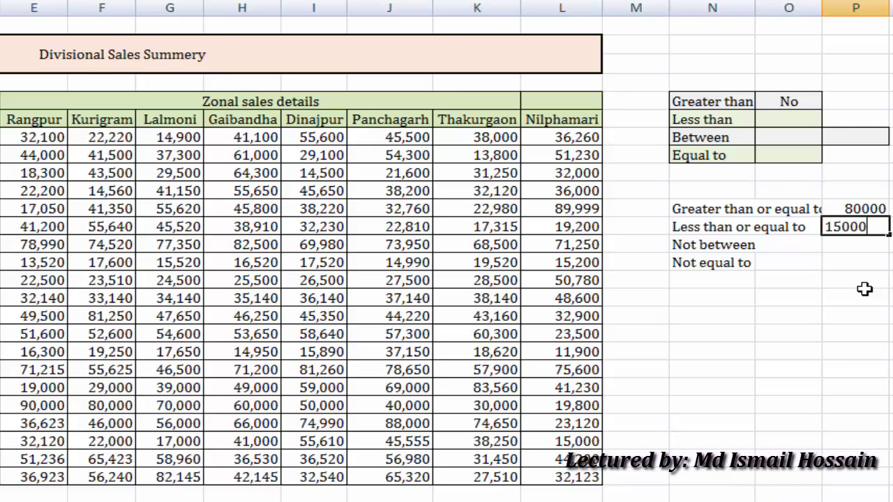
pyautogui.click(859, 281)
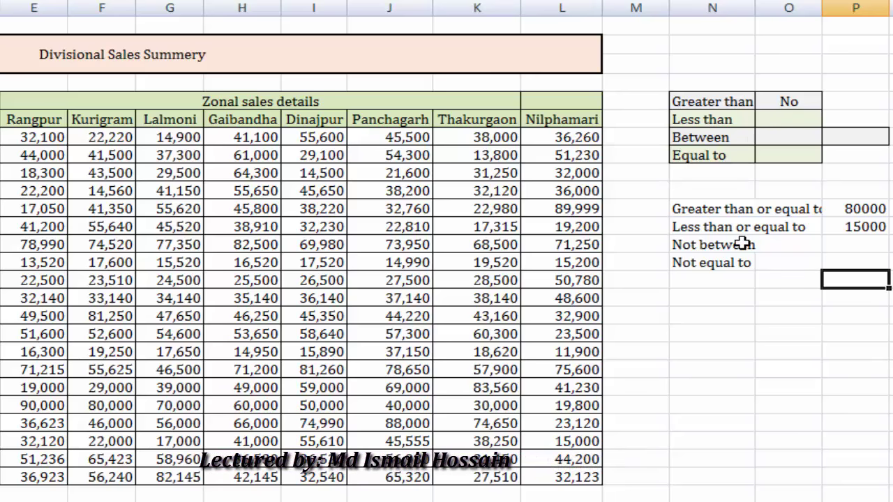
pyautogui.click(880, 225)
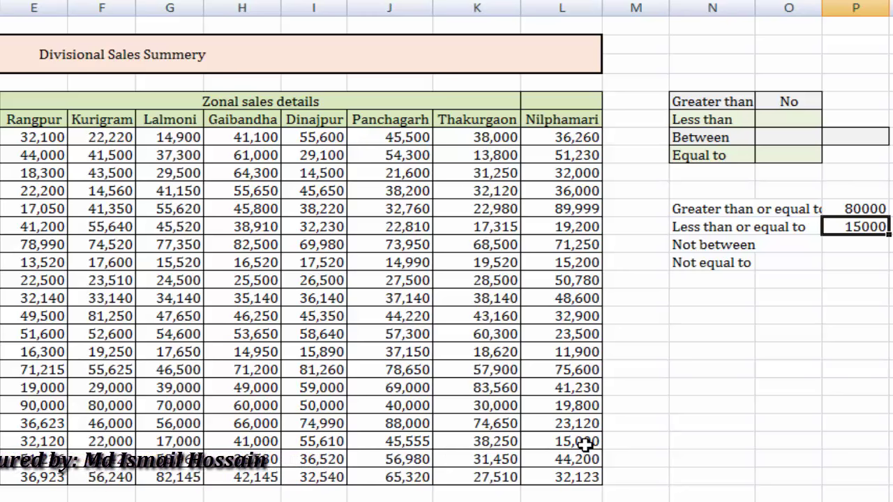
pyautogui.click(707, 245)
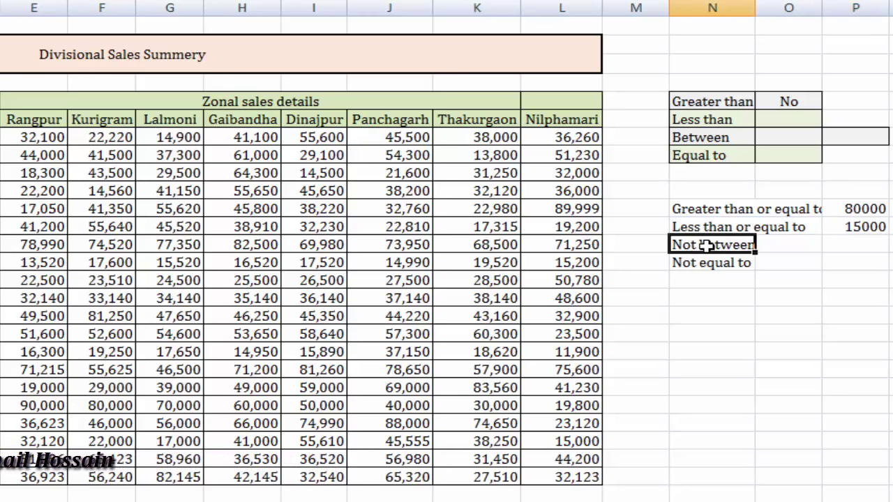
pyautogui.click(795, 142)
pyautogui.moveTo(801, 147); pyautogui.dragTo(861, 140)
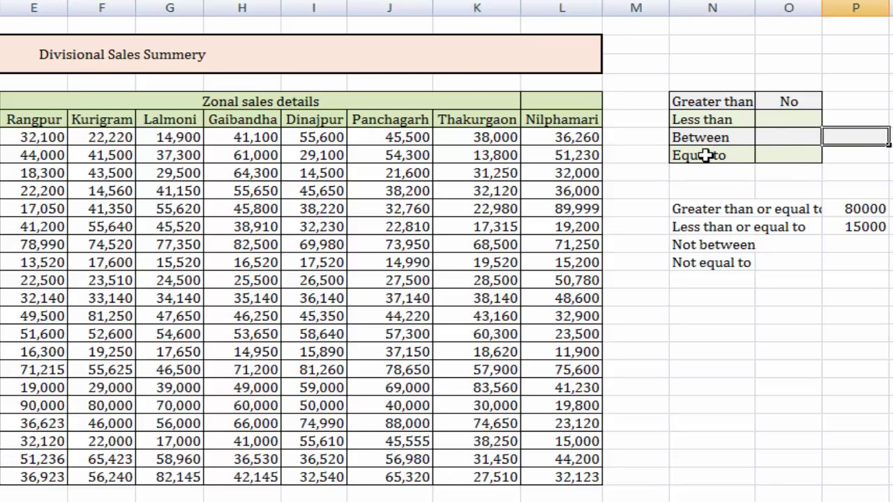
pyautogui.click(796, 140)
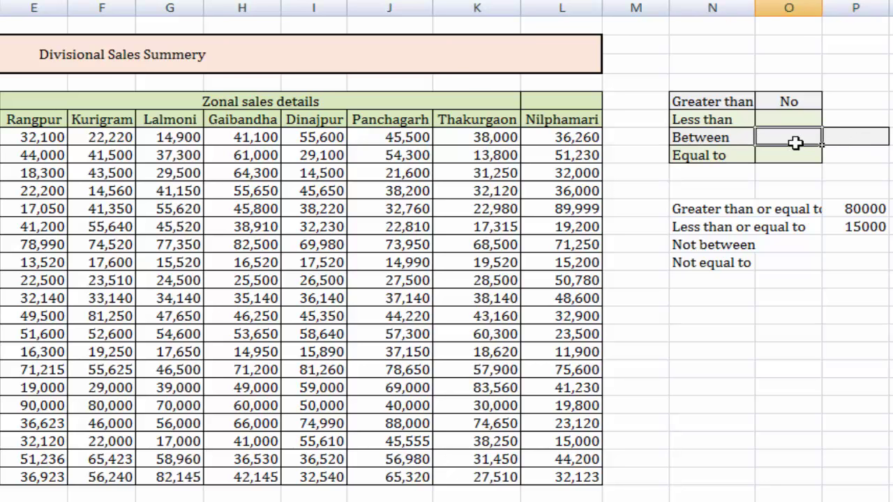
pyautogui.click(863, 140)
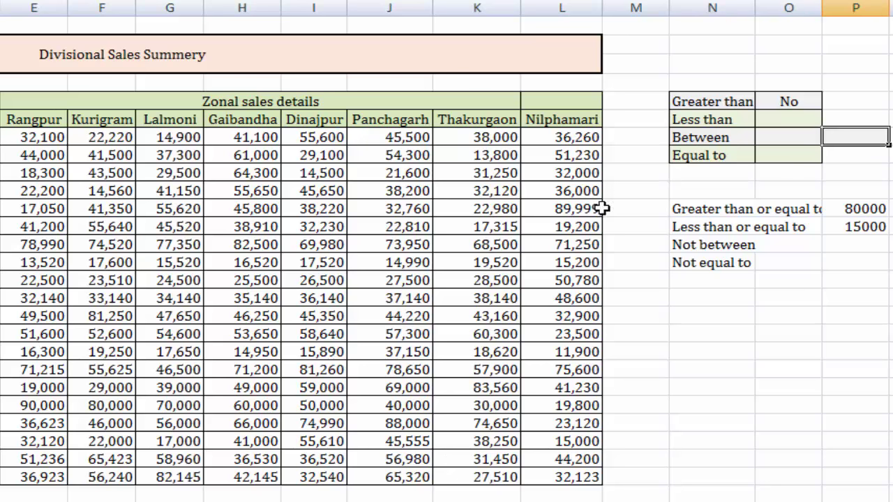
# Enter 70000 in O13 and 75000 in P13 as the two limits of the Not between criterion.
pyautogui.click(797, 238)
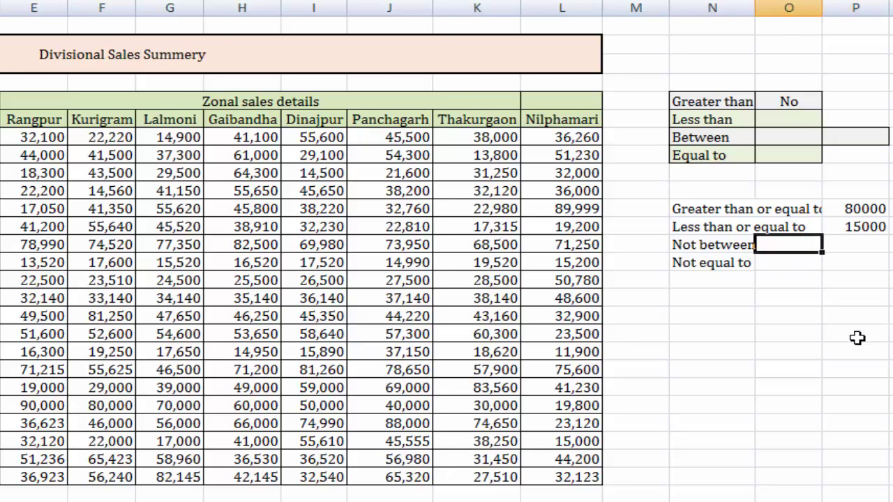
pyautogui.write('7000')
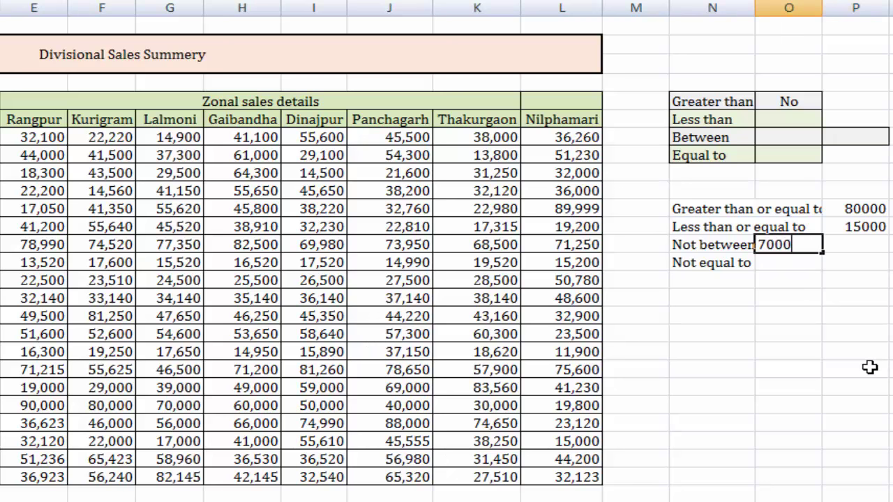
pyautogui.write('0')
pyautogui.click(854, 245)
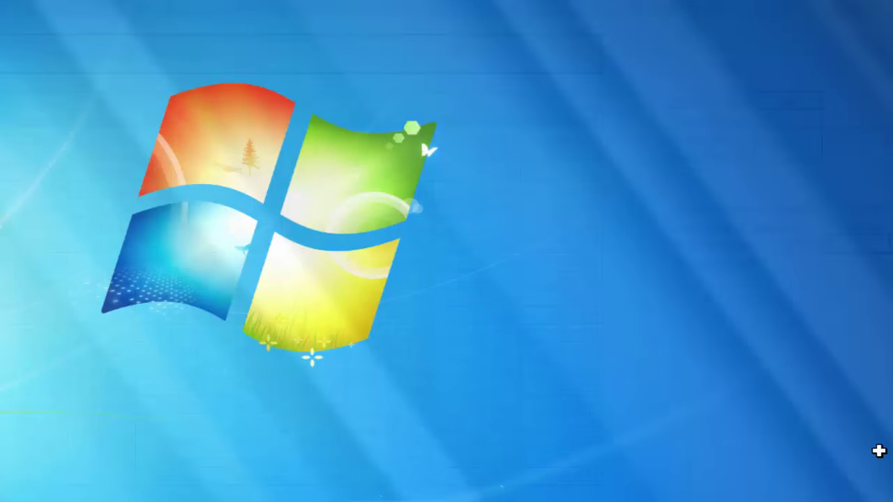
pyautogui.write('75')
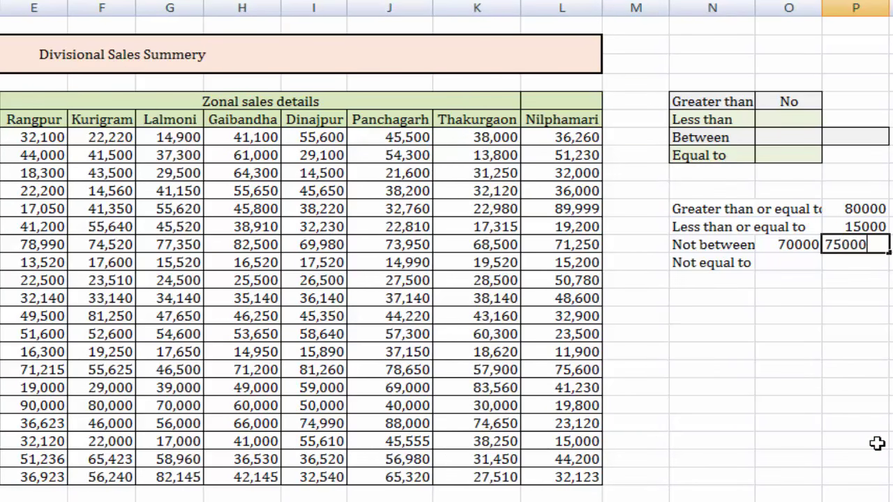
pyautogui.write('000')
pyautogui.press('Return')
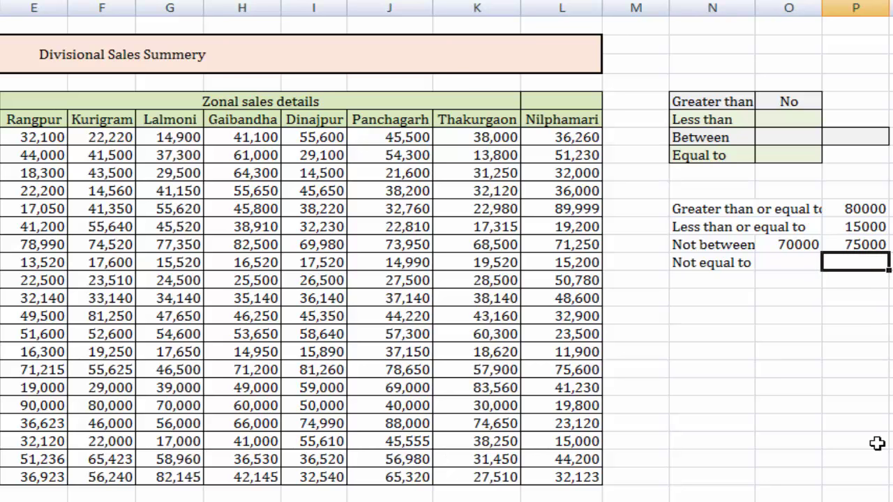
pyautogui.click(790, 260)
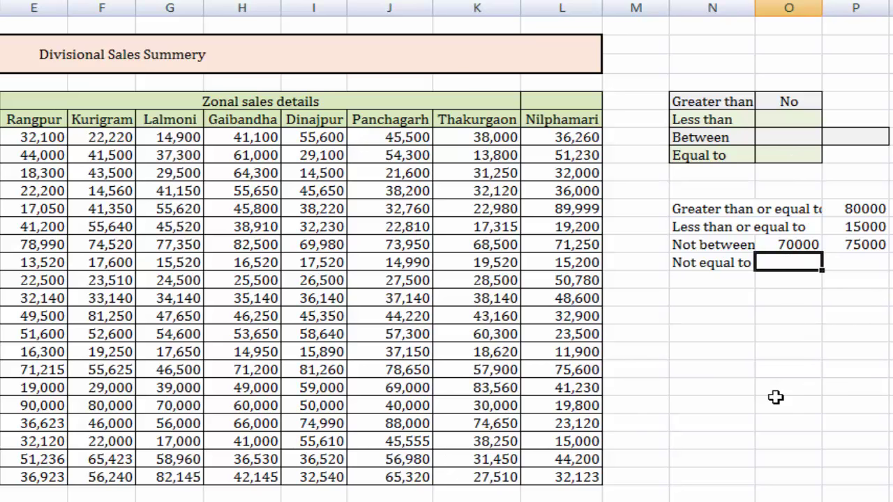
pyautogui.write('15')
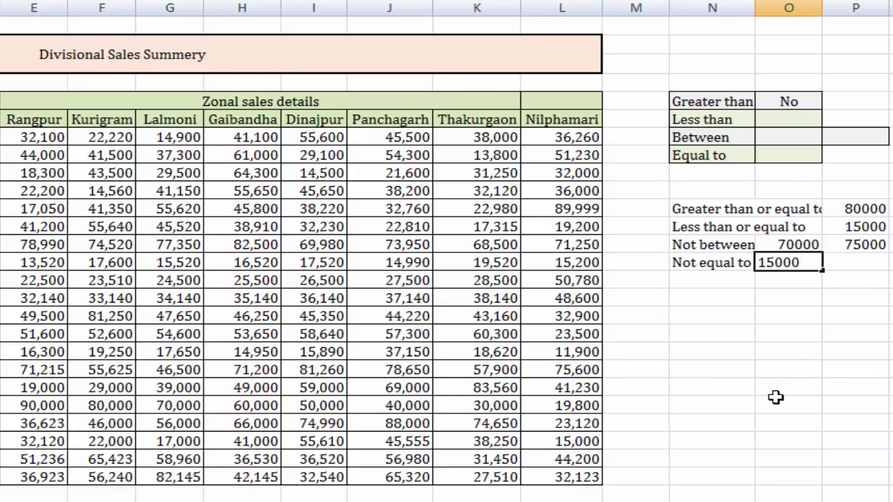
pyautogui.write('000')
pyautogui.click(777, 314)
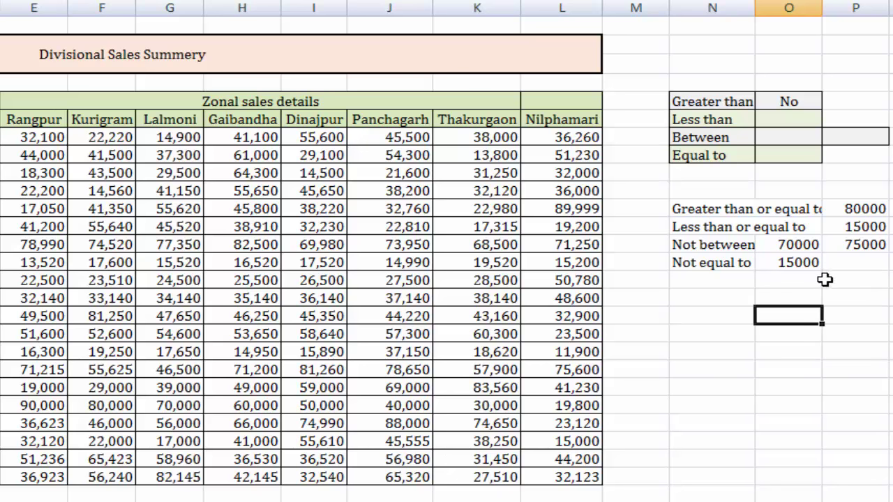
pyautogui.click(801, 266)
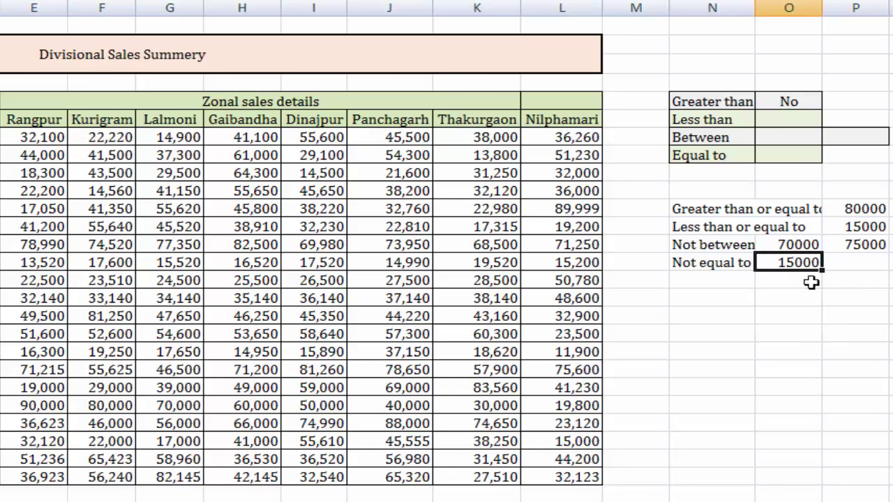
pyautogui.press('Delete')
# Enter 15000 in P14 as the Not equal to criterion.
pyautogui.click(857, 266)
pyautogui.write('15000')
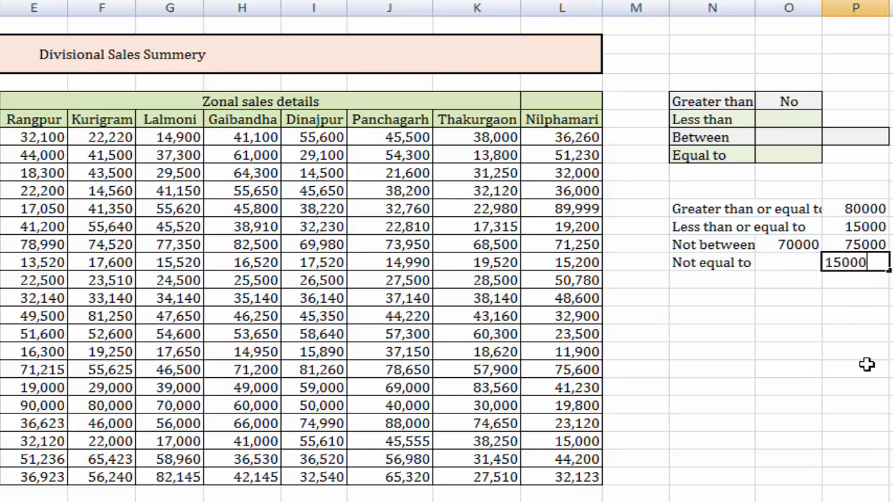
pyautogui.press('Return')
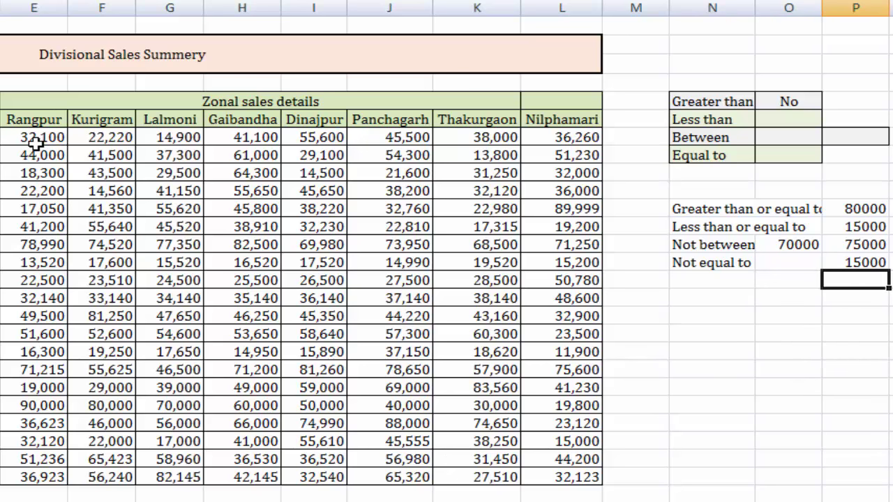
# Create a Highlight Cells rule through More Rules for E7:L26, with the condition cell value greater than or equal to 80000.
pyautogui.moveTo(30, 138)
pyautogui.mouseDown()
pyautogui.moveTo(128, 281)
pyautogui.moveTo(385, 433)
pyautogui.moveTo(555, 478)
pyautogui.mouseUp()
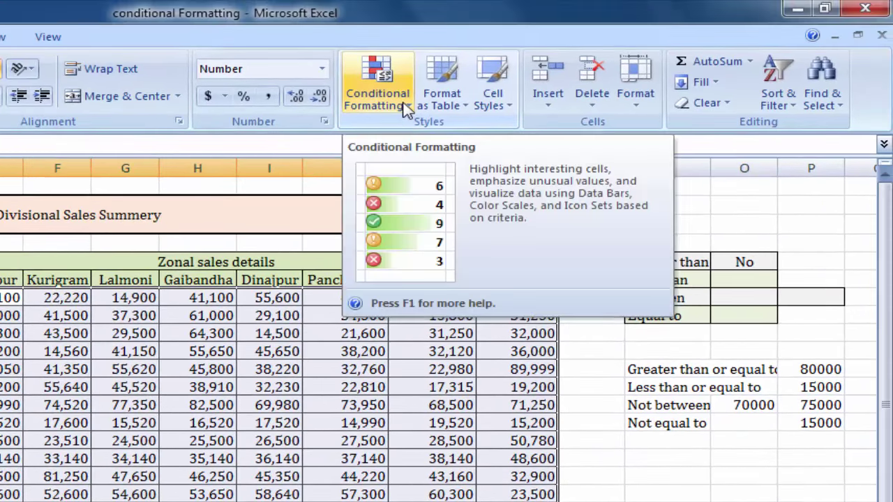
pyautogui.click(422, 42)
pyautogui.moveTo(411, 138)
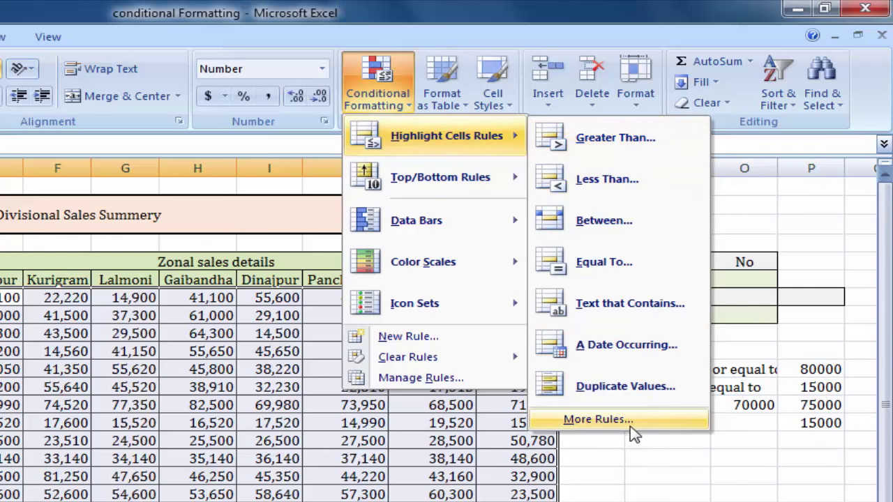
pyautogui.click(593, 420)
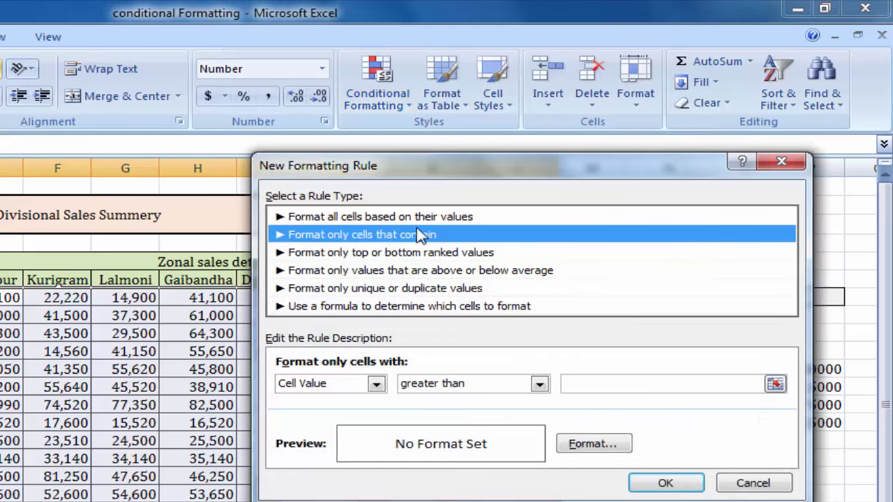
pyautogui.click(536, 386)
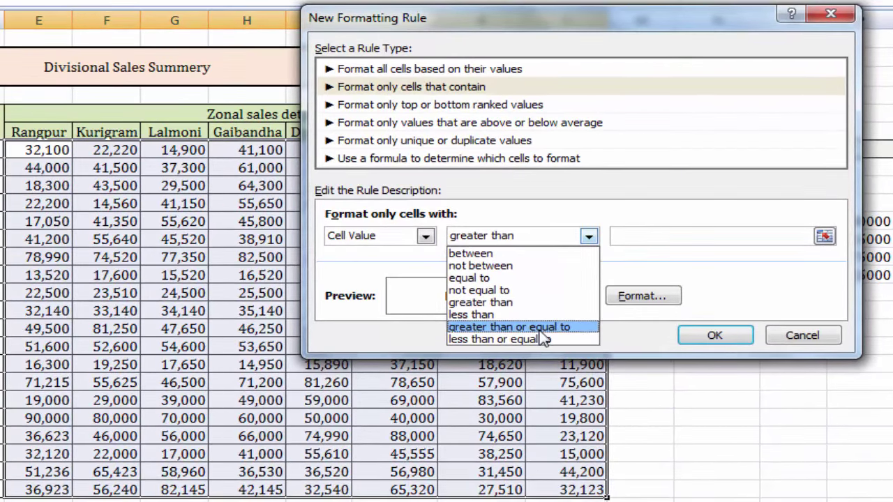
pyautogui.click(542, 331)
pyautogui.click(656, 239)
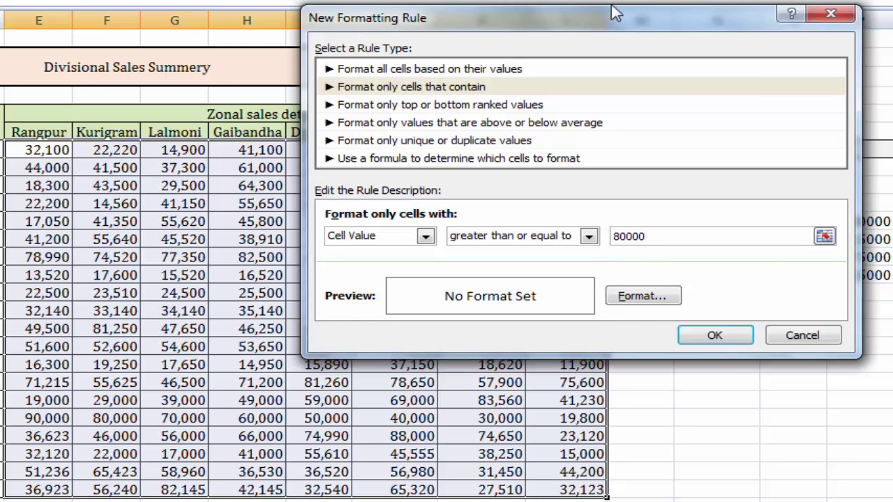
# Replace the typed criterion in the greater than or equal to rule with a reference to cell P11.
pyautogui.moveTo(460, 29); pyautogui.dragTo(190, 43)
pyautogui.moveTo(404, 249); pyautogui.dragTo(348, 250)
pyautogui.click(428, 254)
pyautogui.moveTo(428, 253); pyautogui.dragTo(324, 251)
pyautogui.press('Delete')
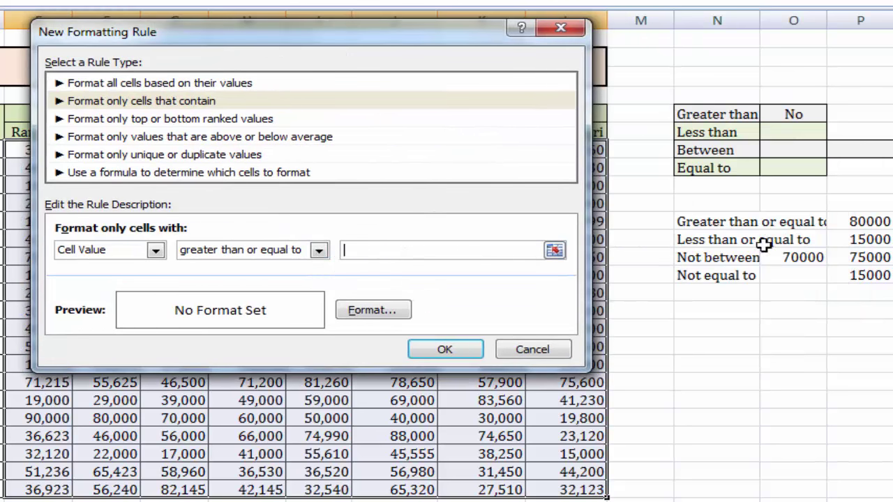
pyautogui.click(882, 221)
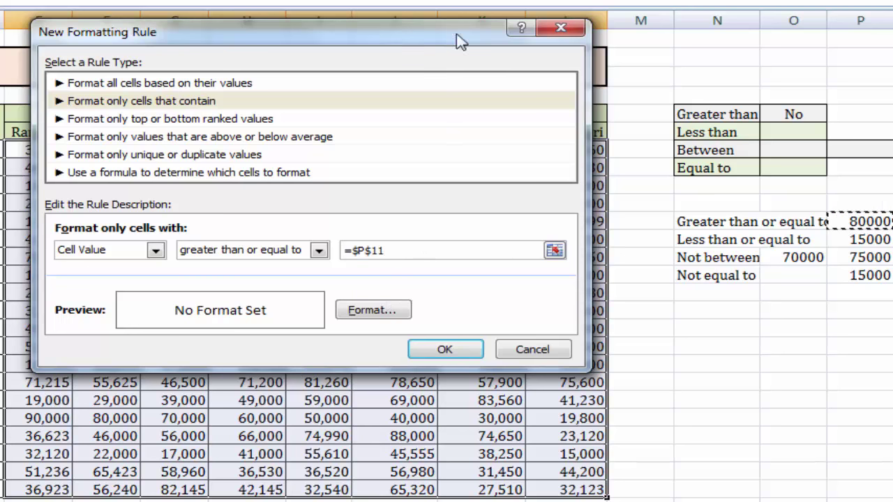
pyautogui.moveTo(457, 35); pyautogui.dragTo(597, 15)
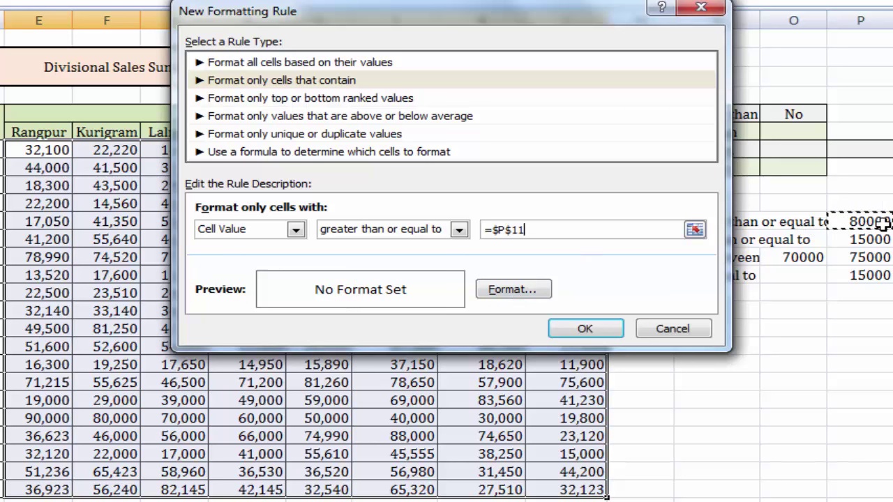
# Set the rule's font format to Bold in standard red.
pyautogui.click(517, 295)
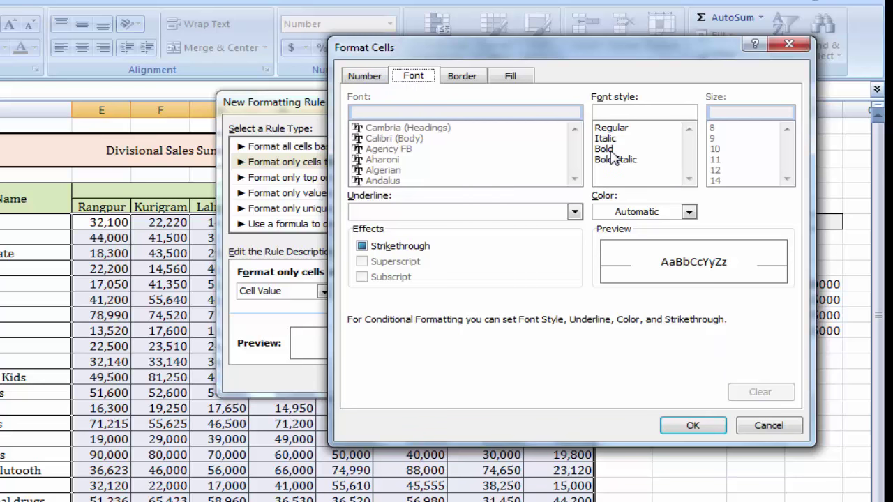
pyautogui.click(611, 149)
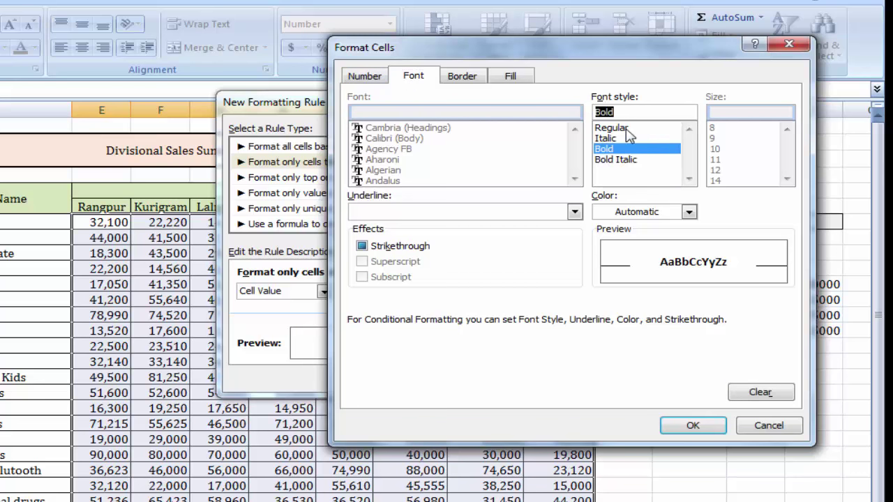
pyautogui.click(625, 128)
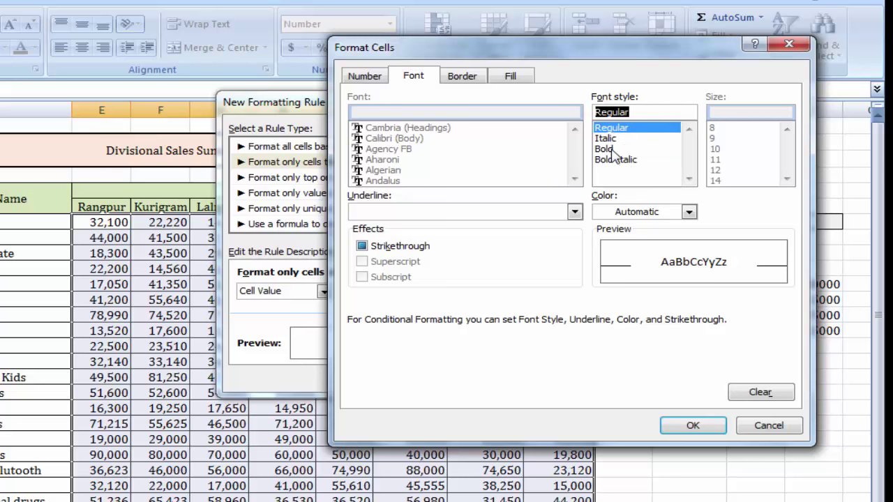
pyautogui.click(612, 149)
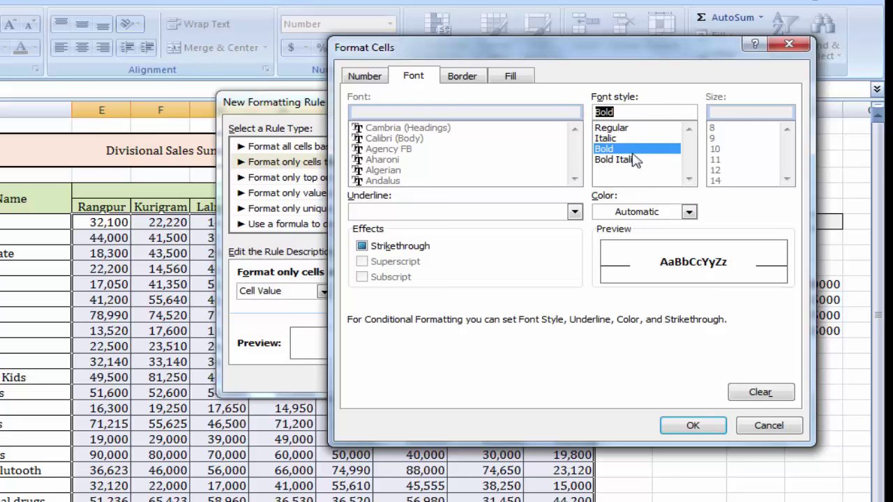
pyautogui.click(493, 216)
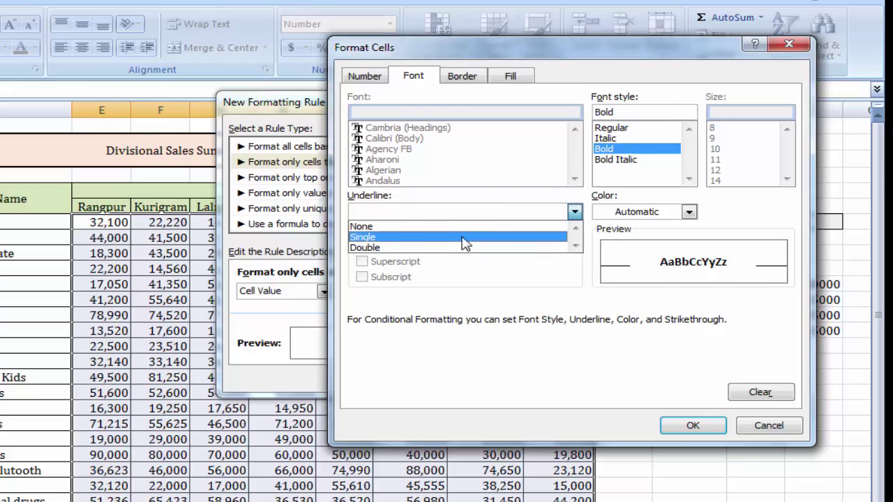
pyautogui.click(514, 208)
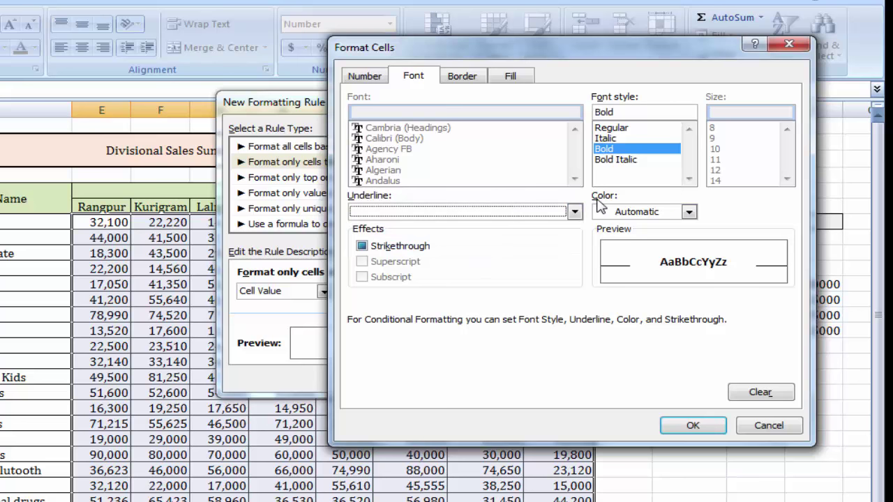
pyautogui.click(687, 212)
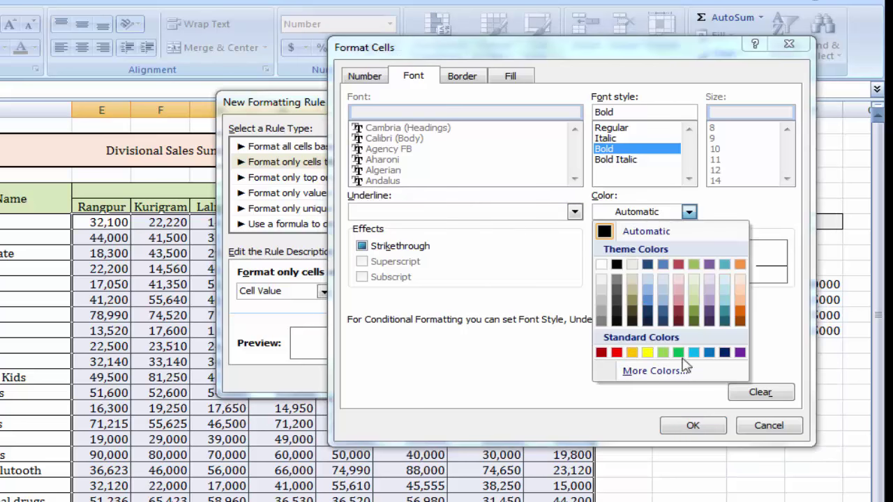
pyautogui.click(617, 352)
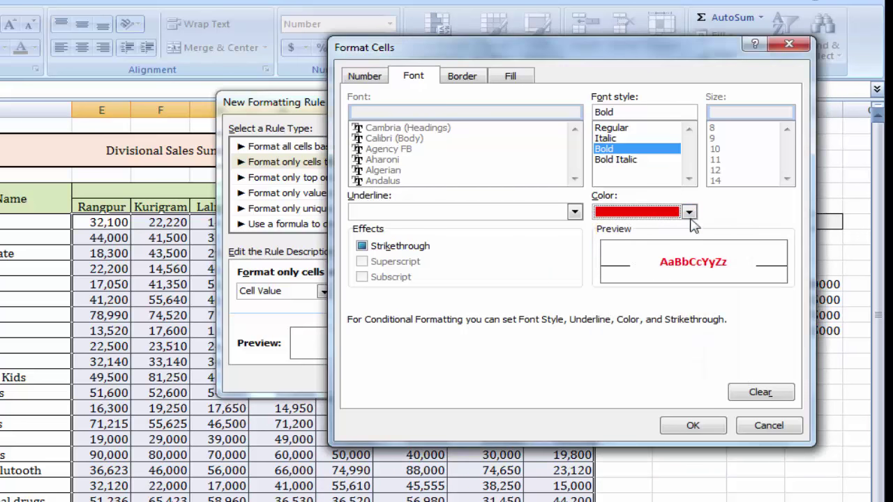
# Give the rule a yellow background with a green thin diagonal crosshatch pattern and apply it to the sales figures.
pyautogui.click(474, 78)
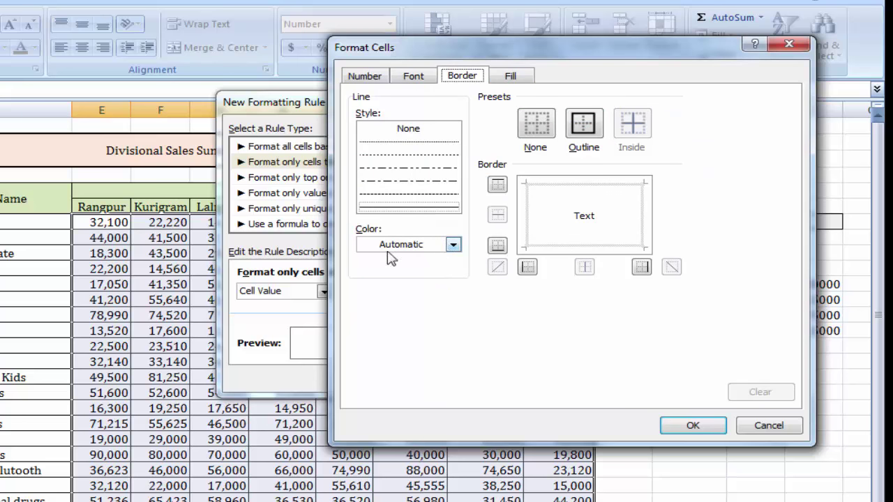
pyautogui.click(516, 77)
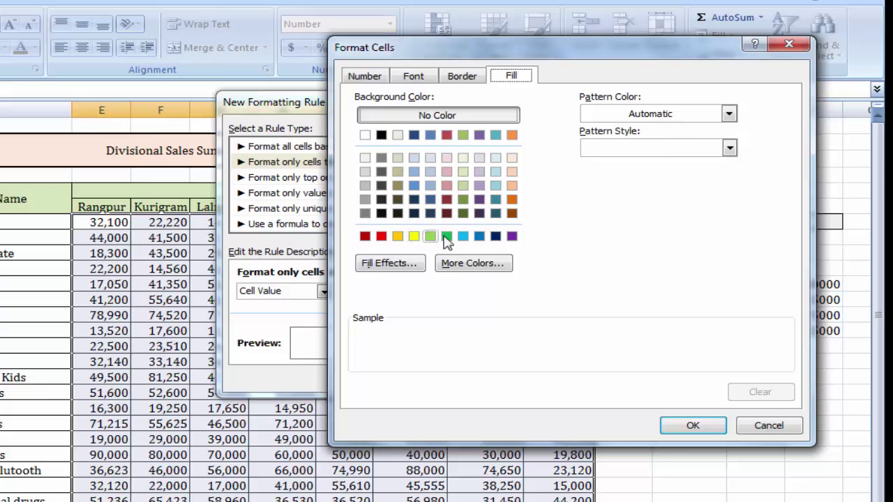
pyautogui.click(414, 236)
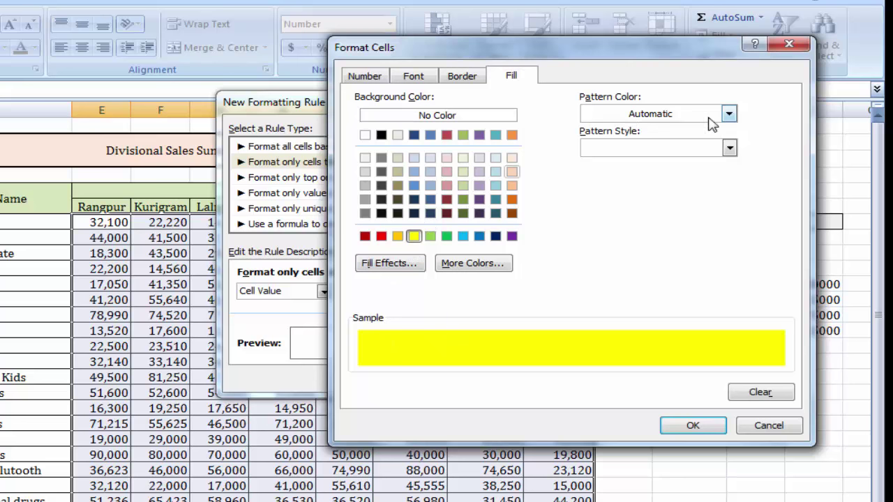
pyautogui.click(728, 114)
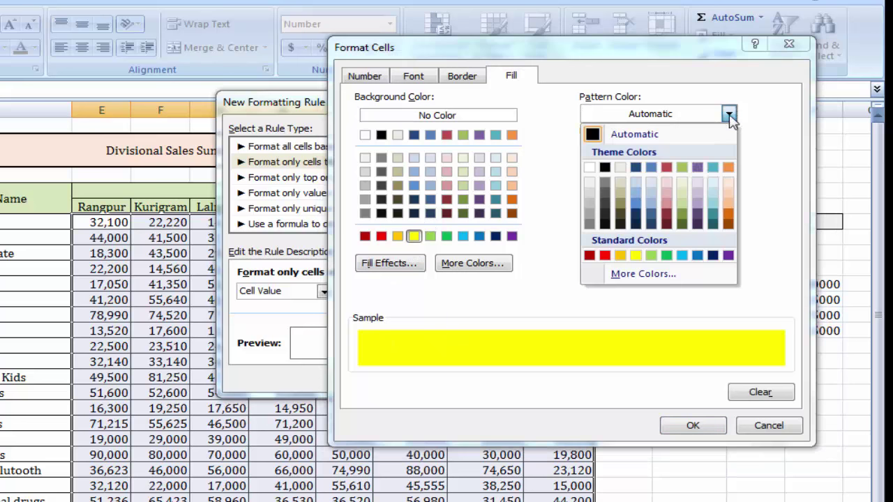
pyautogui.click(666, 255)
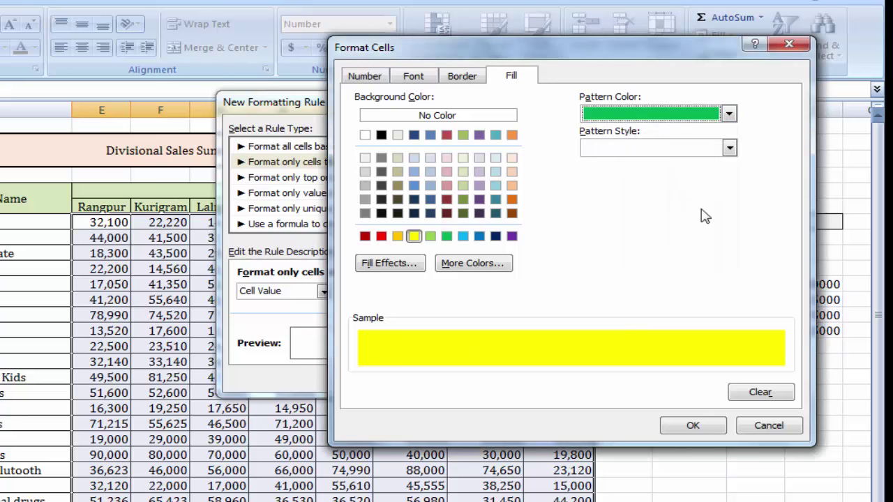
pyautogui.click(728, 148)
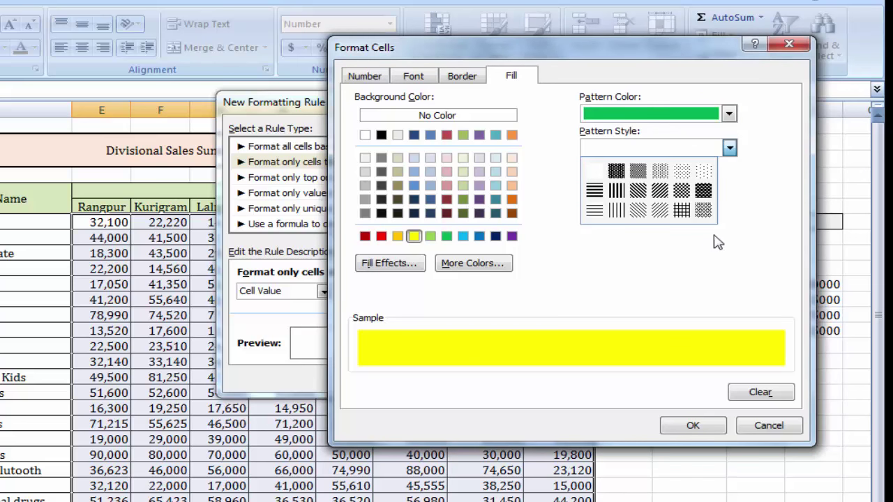
pyautogui.click(703, 210)
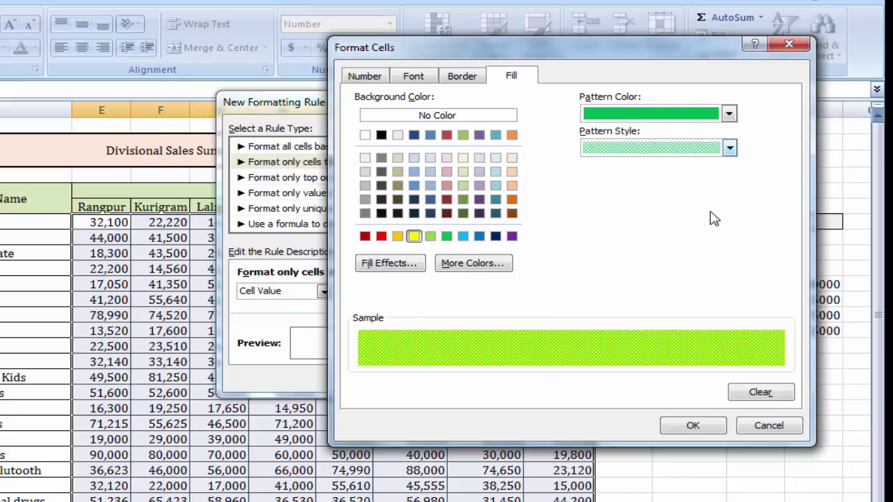
pyautogui.click(728, 149)
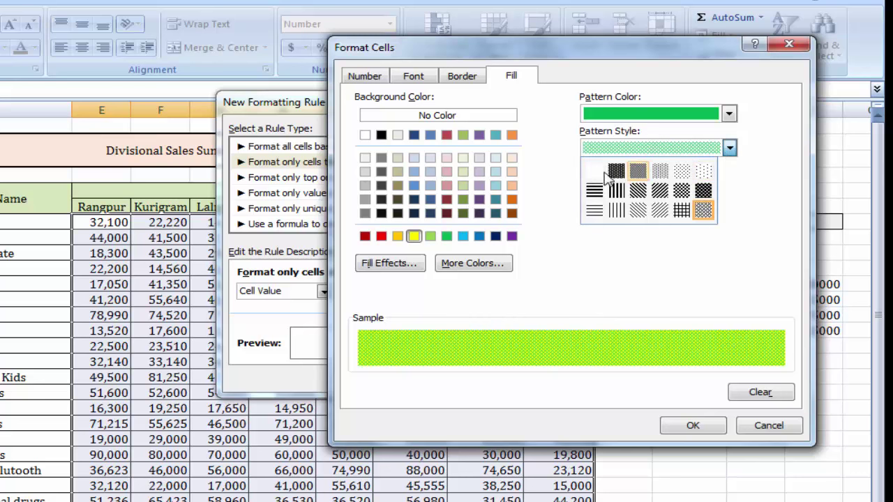
pyautogui.click(703, 210)
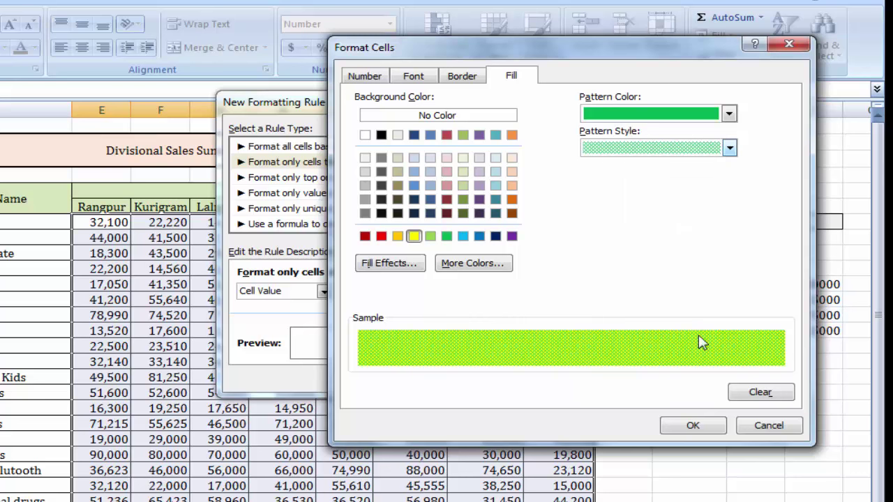
pyautogui.click(691, 425)
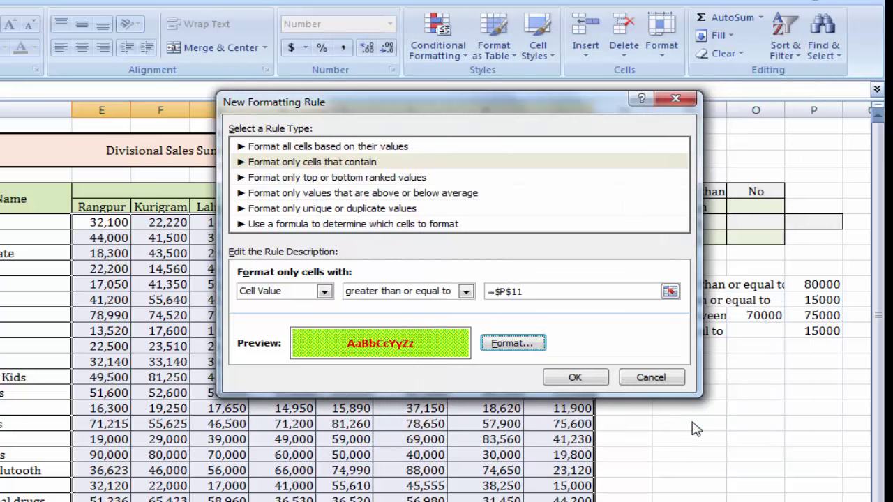
pyautogui.click(574, 377)
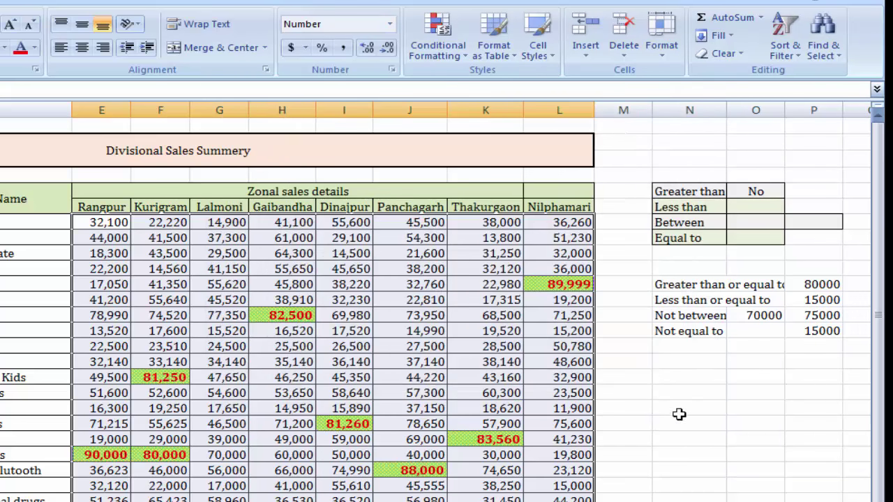
pyautogui.click(643, 392)
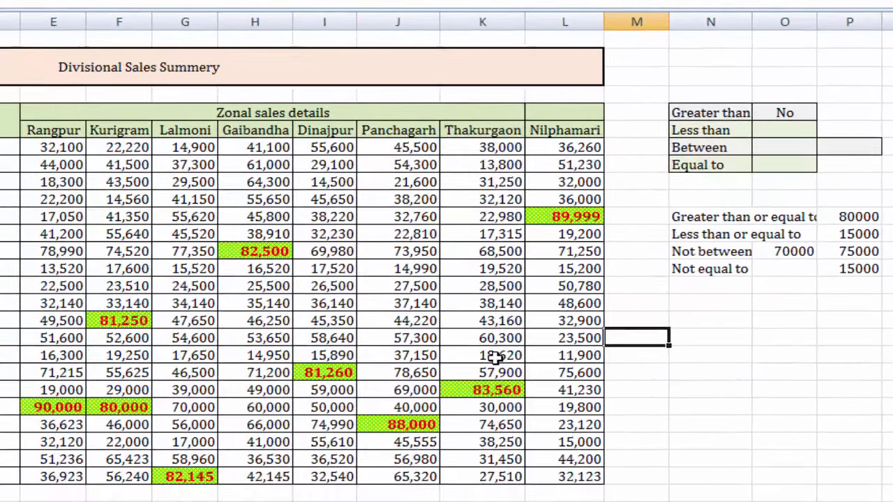
pyautogui.click(131, 407)
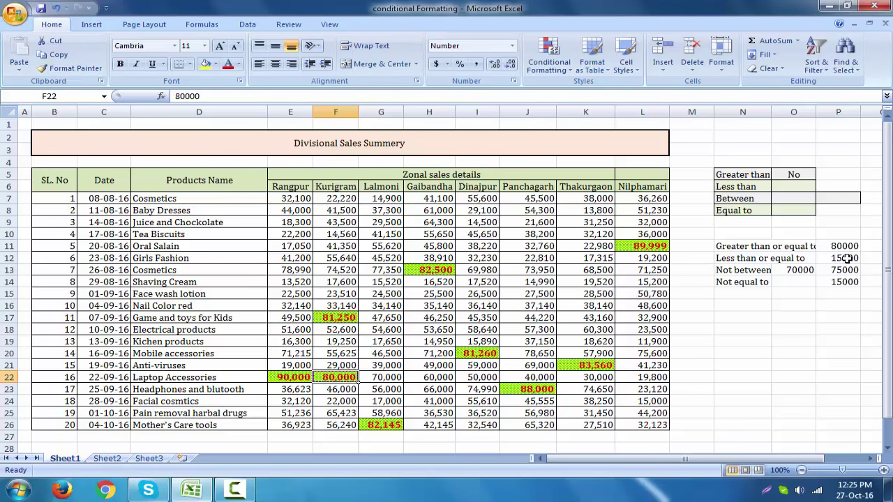
# Start another Highlight Cells rule through More Rules for E7:L26, with cell value less than or equal to cell P12.
pyautogui.moveTo(279, 198); pyautogui.dragTo(640, 424)
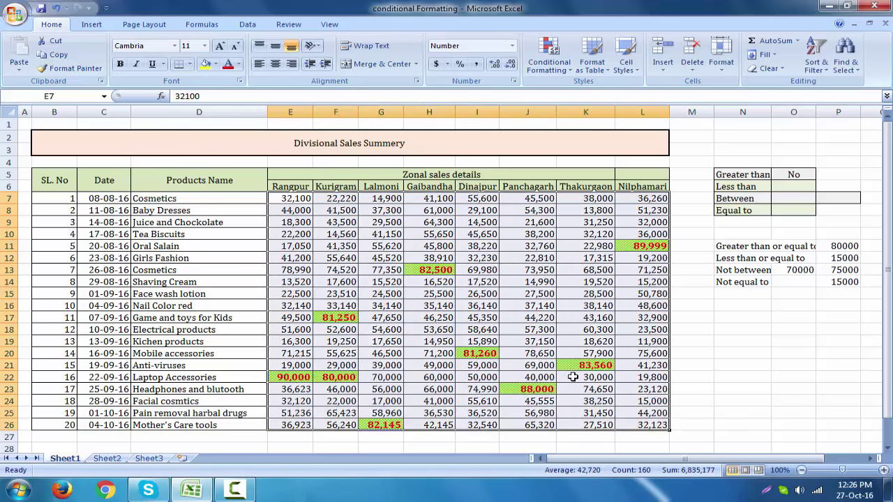
pyautogui.click(555, 61)
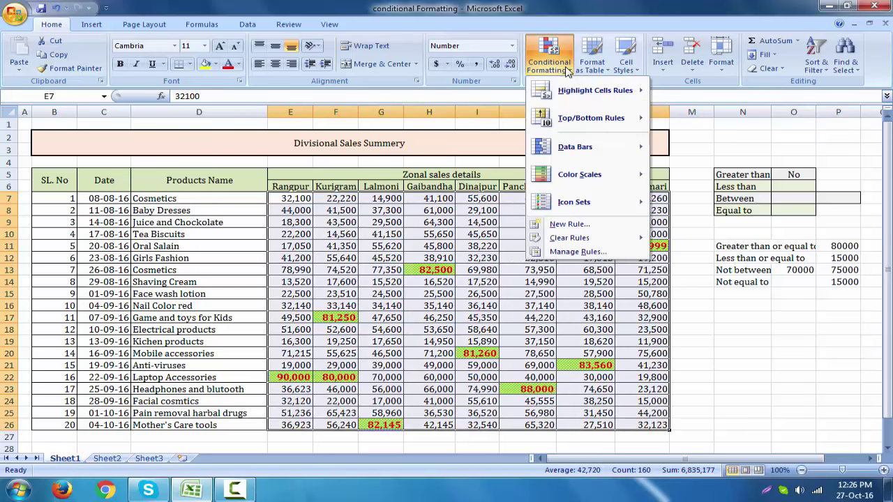
pyautogui.moveTo(572, 96)
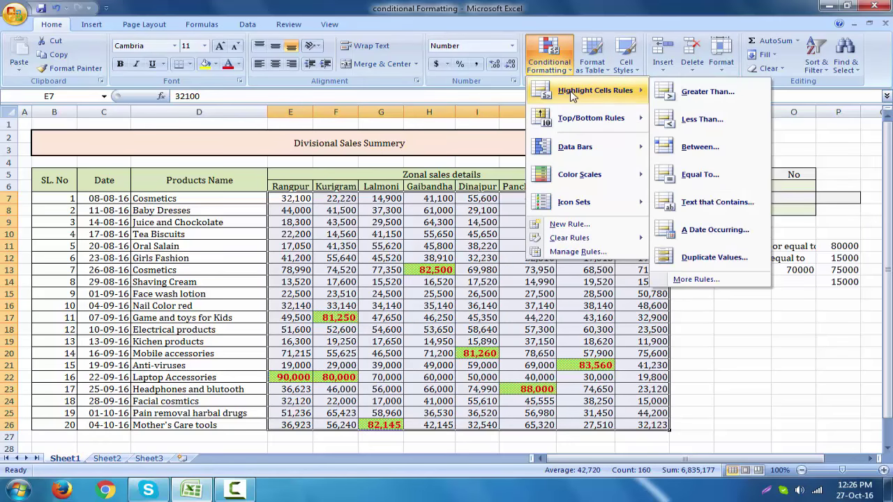
pyautogui.click(698, 280)
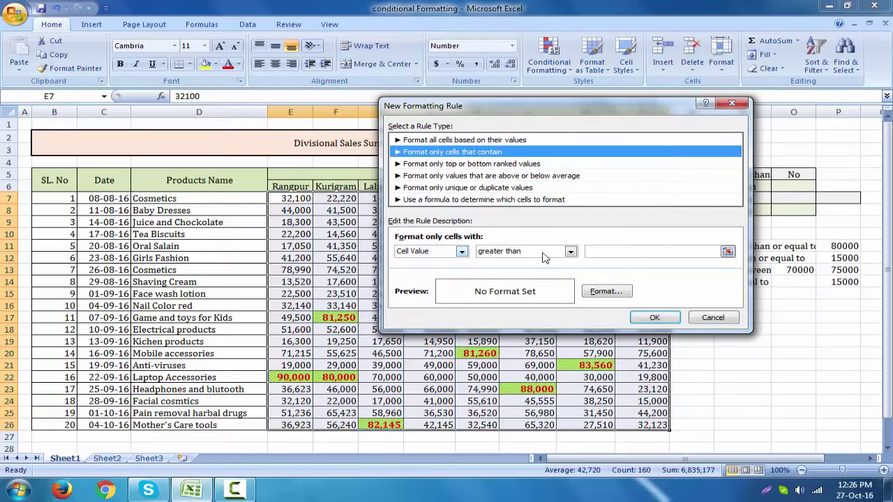
pyautogui.click(569, 251)
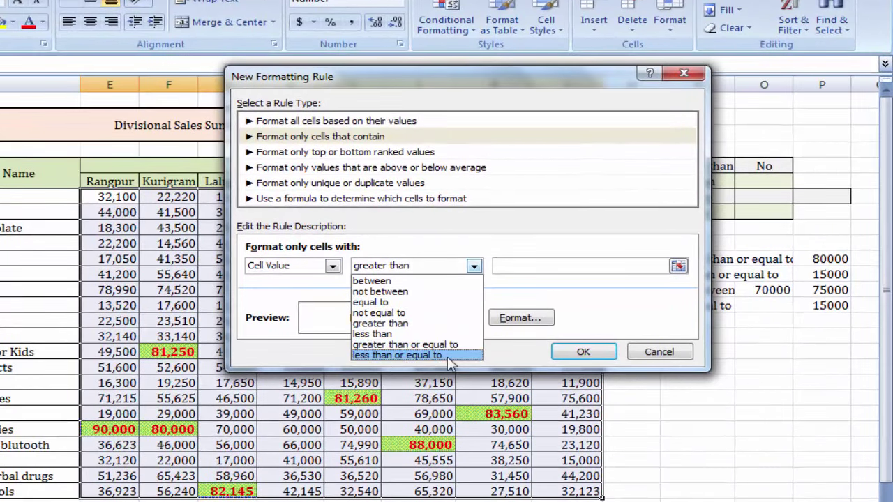
pyautogui.click(450, 356)
pyautogui.moveTo(562, 70); pyautogui.dragTo(415, 90)
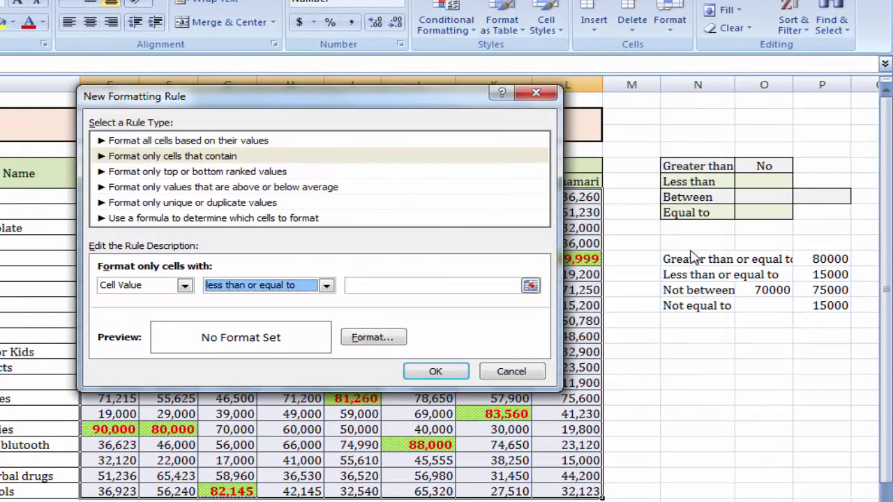
pyautogui.click(377, 286)
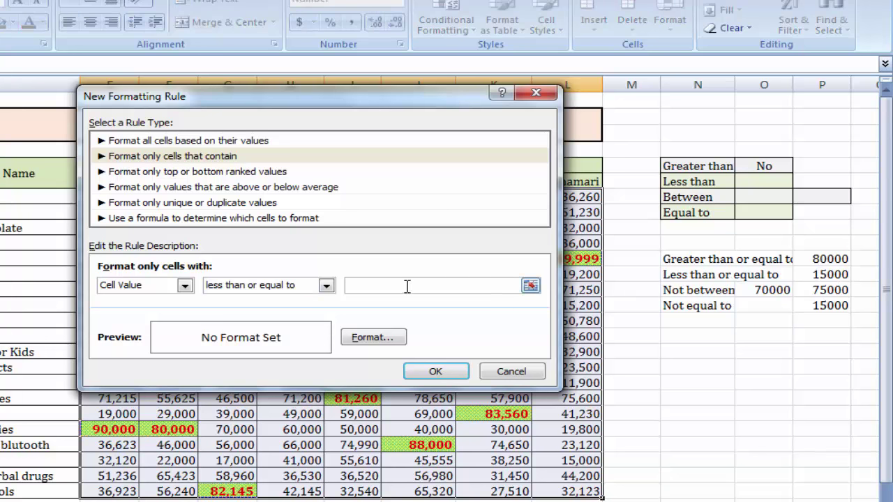
pyautogui.click(830, 275)
# Set the font format of the less than or equal to rule to Bold Italic in standard green.
pyautogui.click(360, 337)
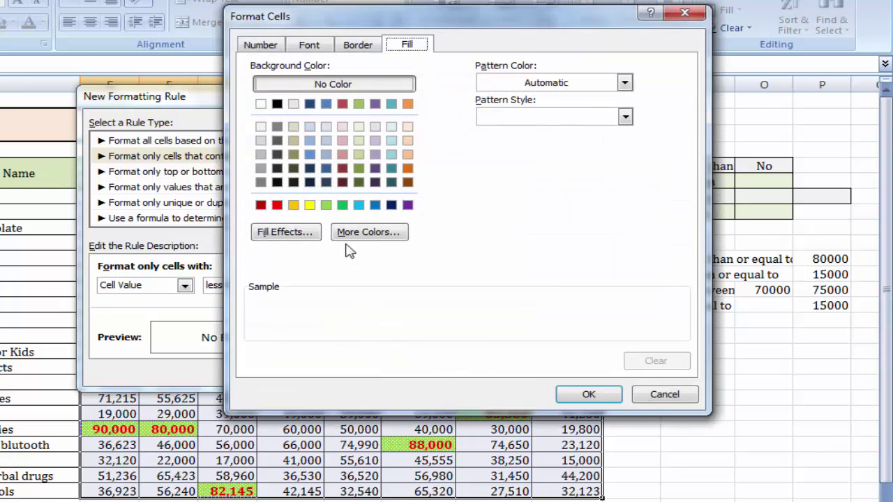
pyautogui.click(309, 44)
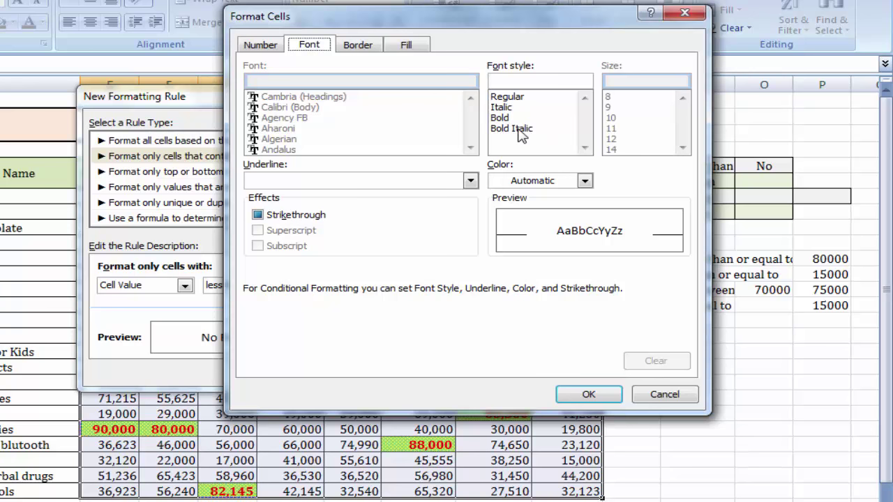
pyautogui.click(516, 128)
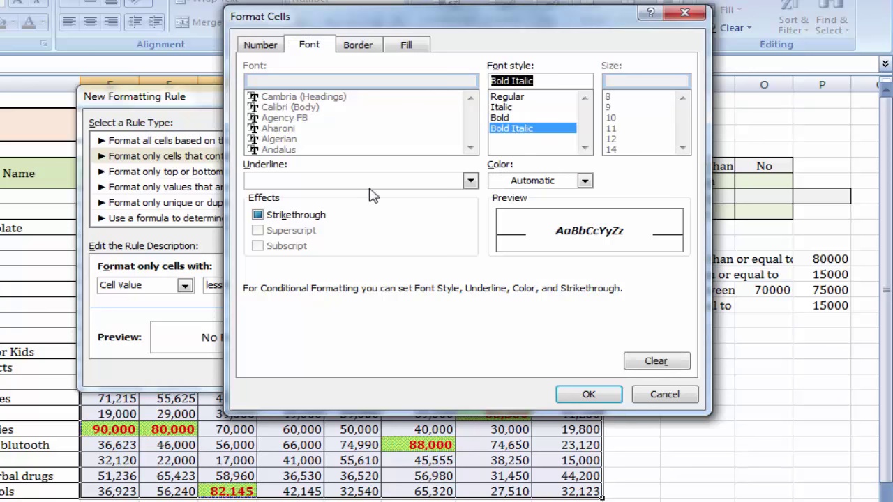
pyautogui.click(554, 183)
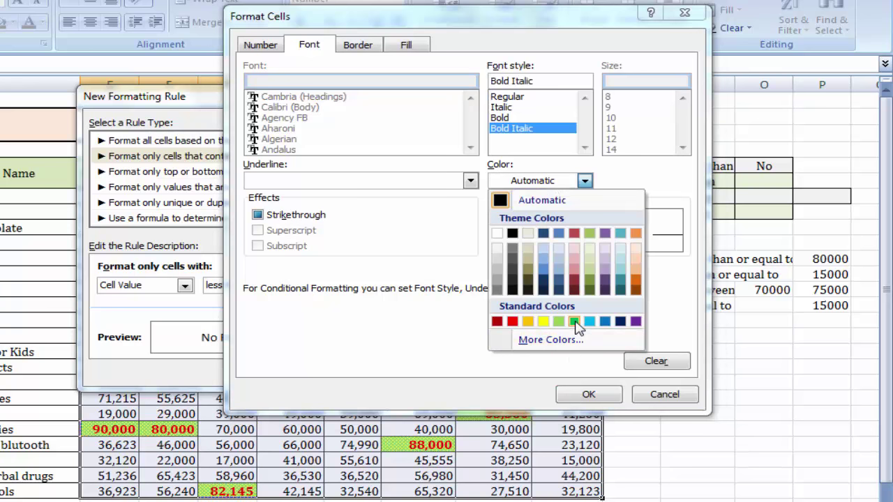
pyautogui.click(575, 322)
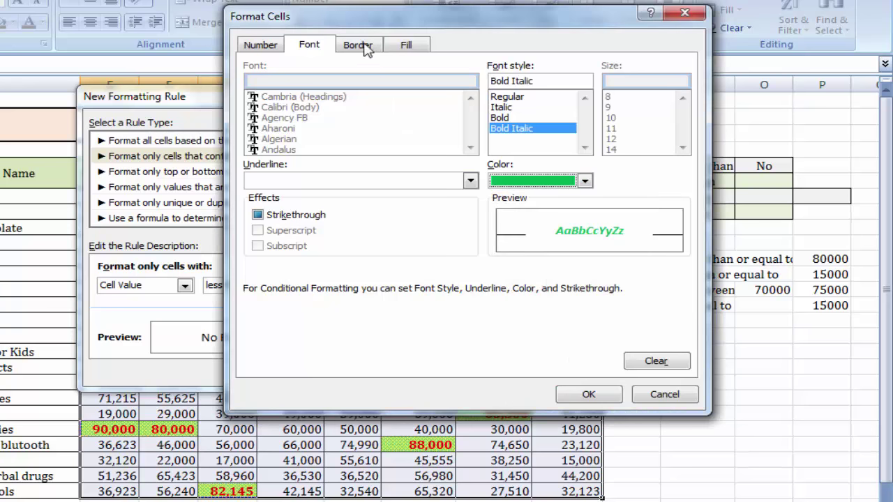
# Give the rule a standard red background fill with a purple, dense checkered pattern.
pyautogui.click(404, 46)
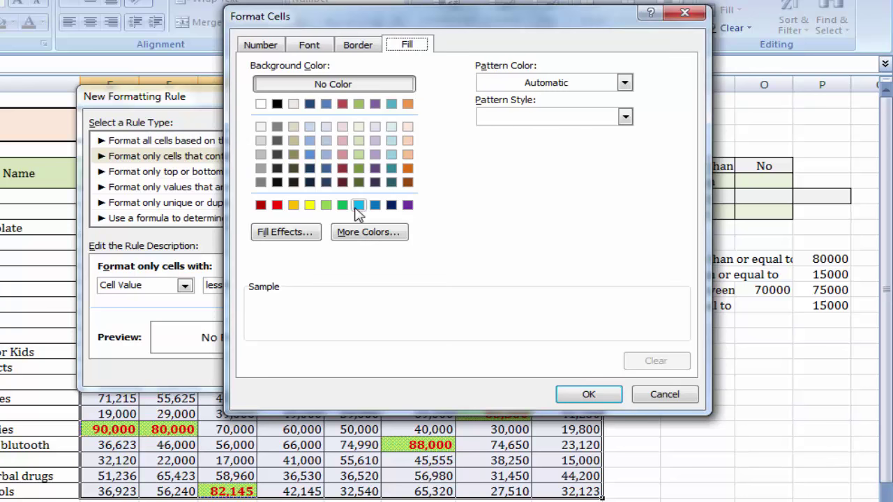
pyautogui.click(277, 206)
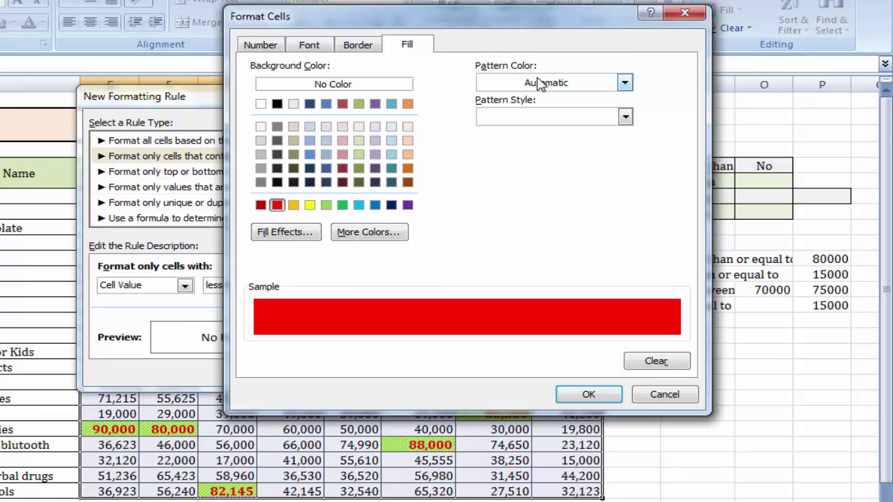
pyautogui.click(623, 83)
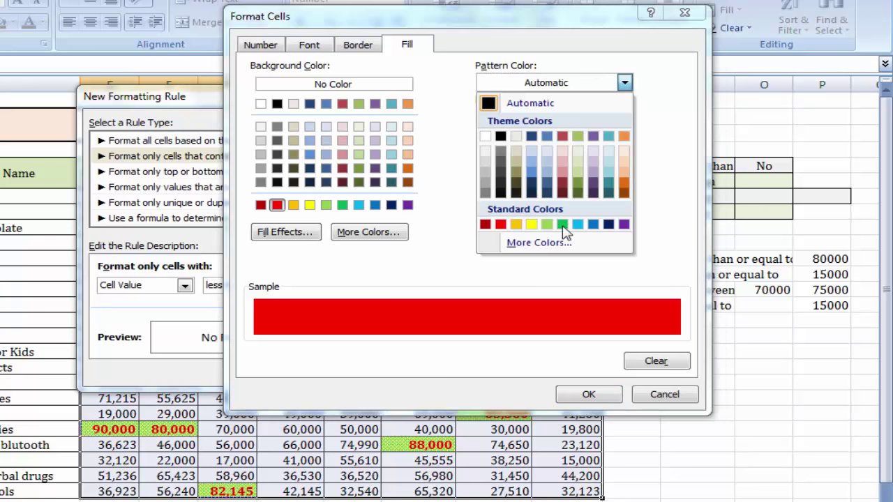
pyautogui.click(625, 224)
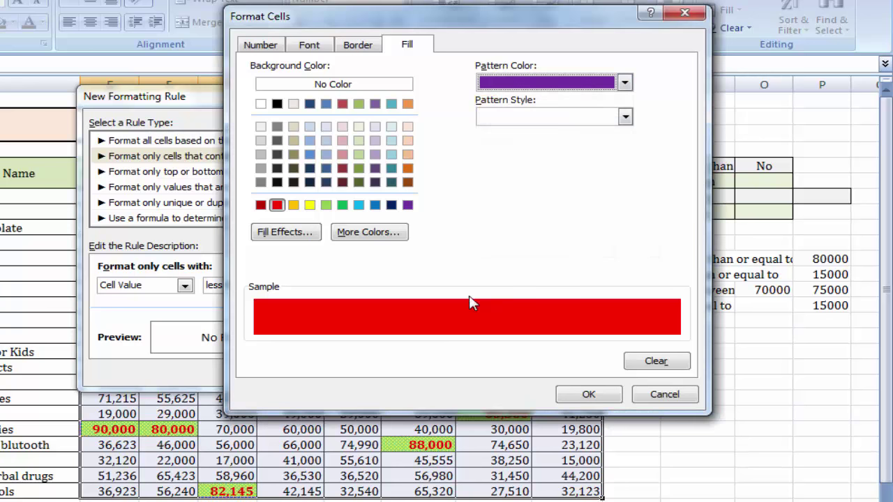
pyautogui.click(623, 116)
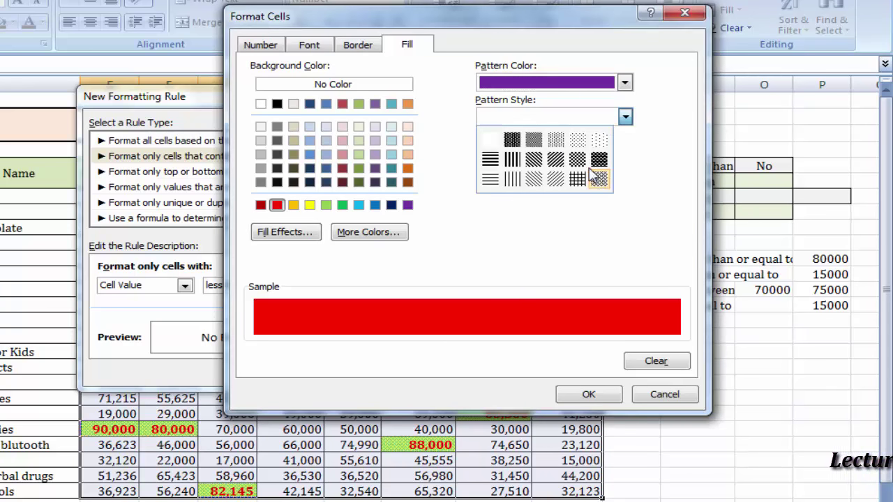
pyautogui.click(581, 144)
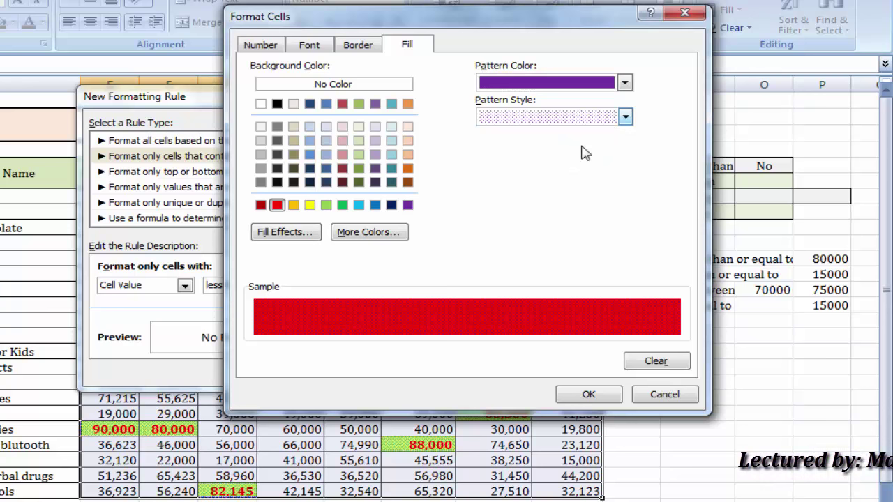
pyautogui.click(626, 117)
pyautogui.click(568, 175)
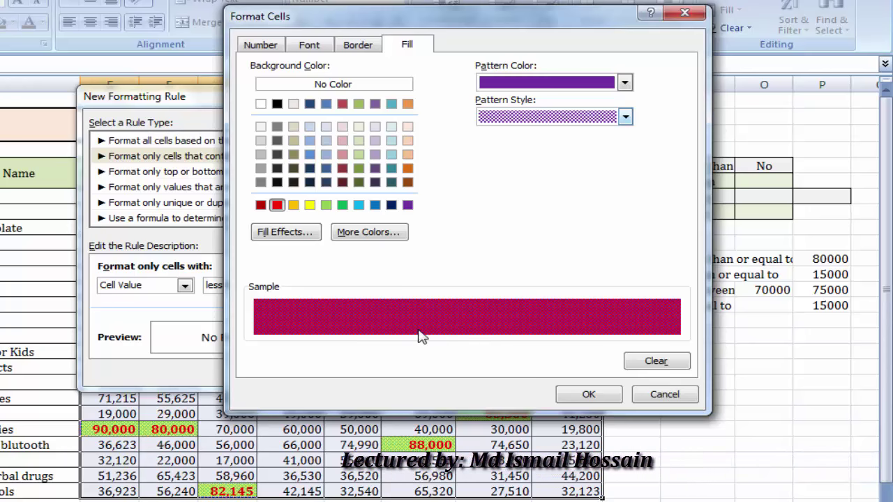
pyautogui.click(588, 395)
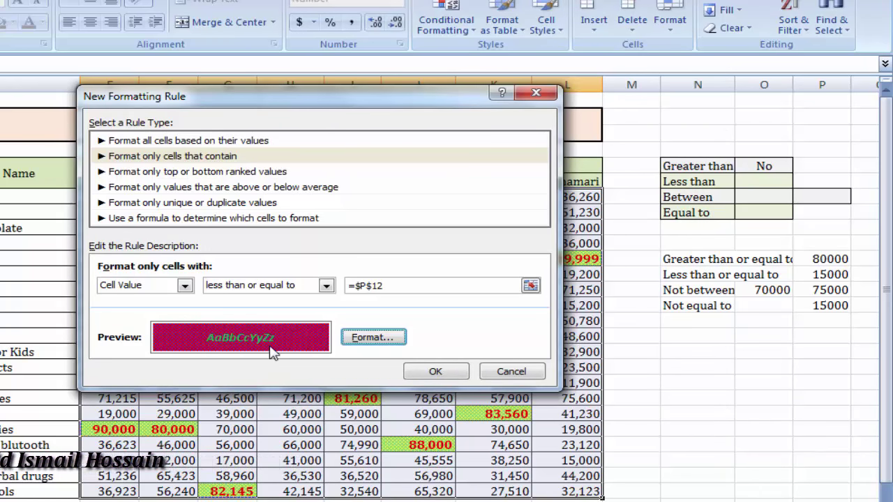
# Try an orange and then a light grey background behind the rule's purple pattern.
pyautogui.click(383, 337)
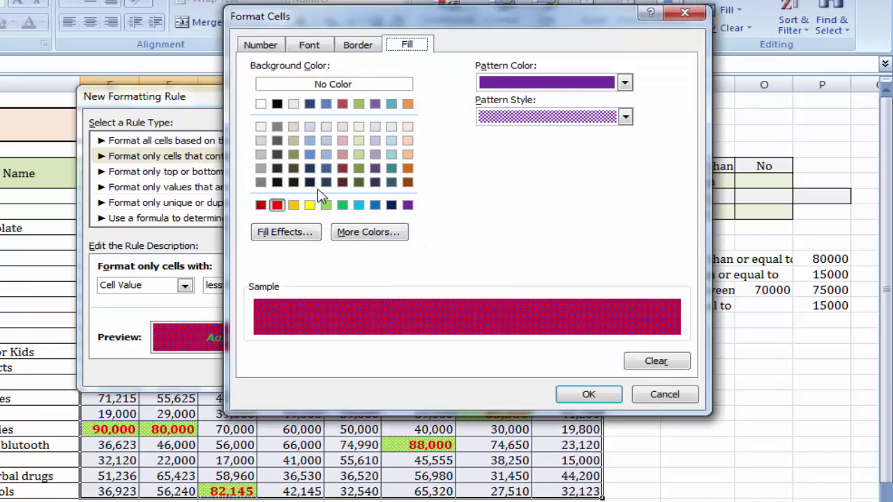
pyautogui.click(293, 205)
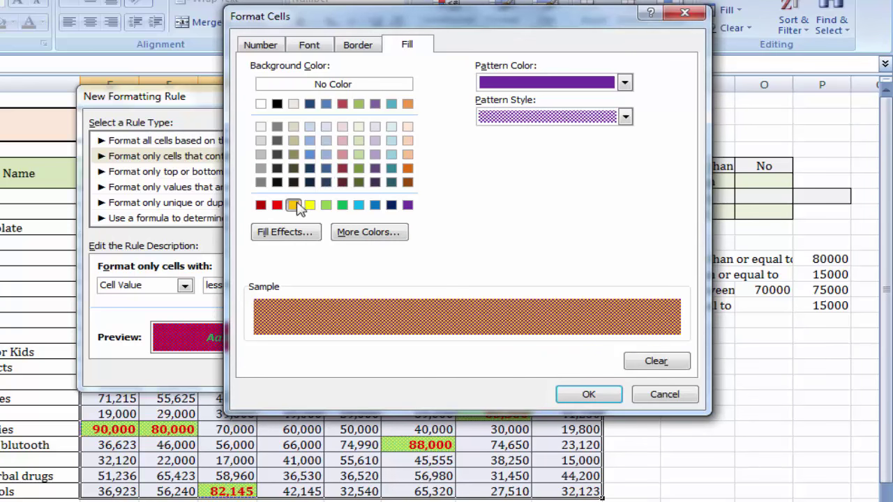
pyautogui.click(407, 142)
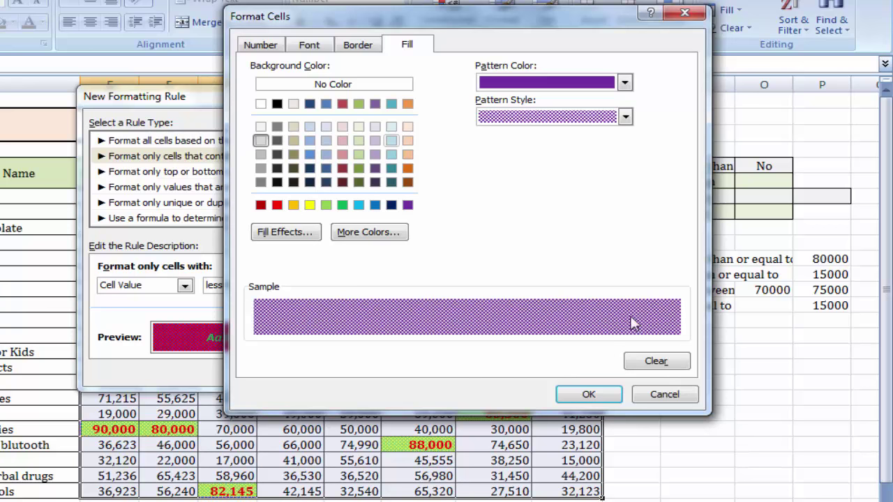
pyautogui.click(589, 394)
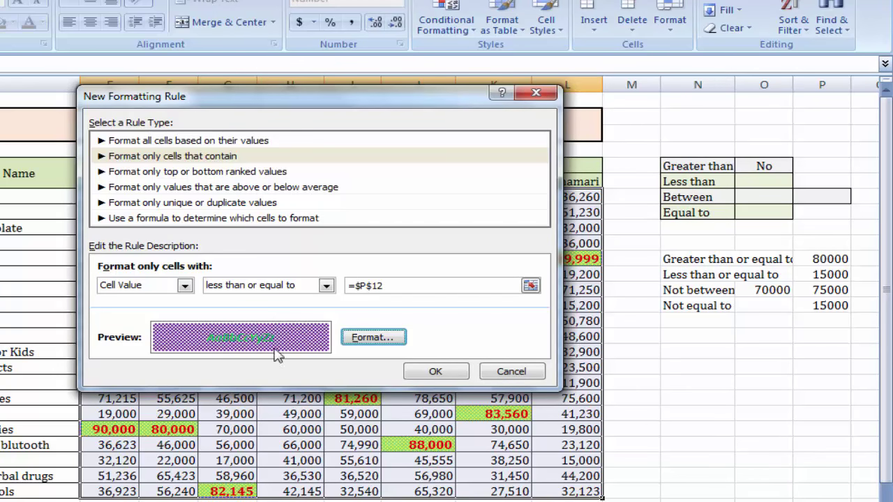
# Change the rule's fill to a white background with a yellow pattern colour and apply the rule to the sales figures.
pyautogui.click(399, 338)
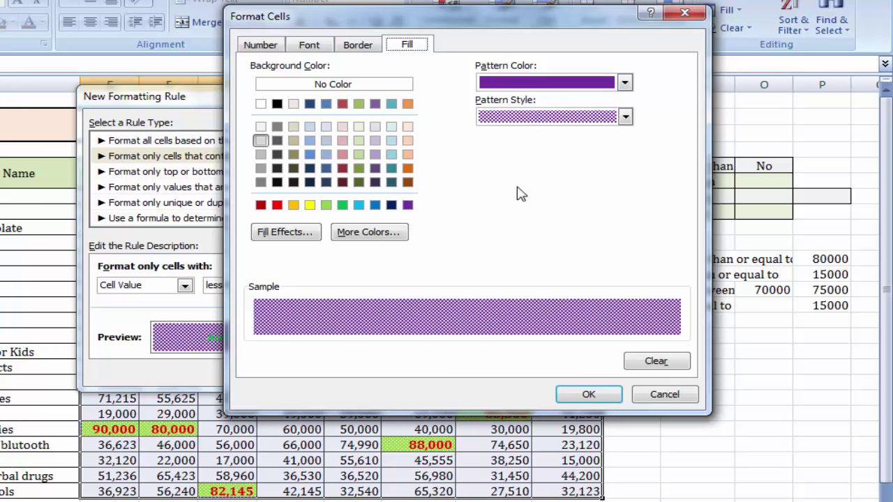
pyautogui.click(261, 104)
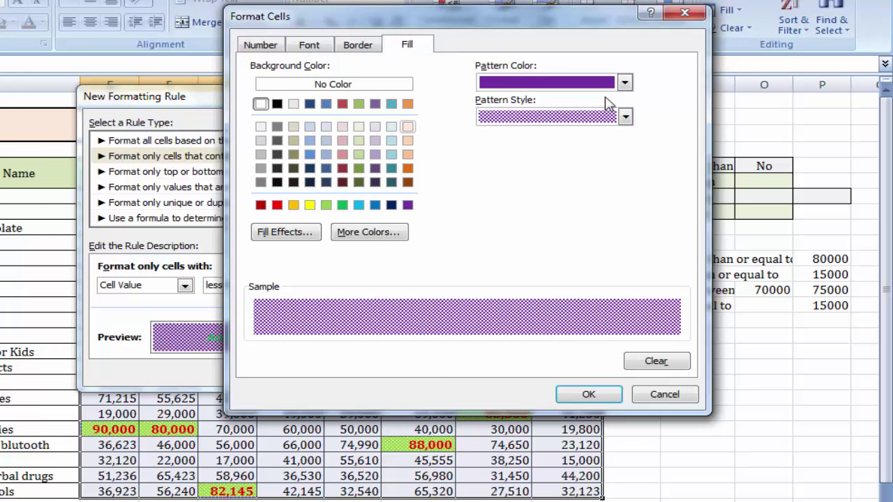
pyautogui.click(623, 82)
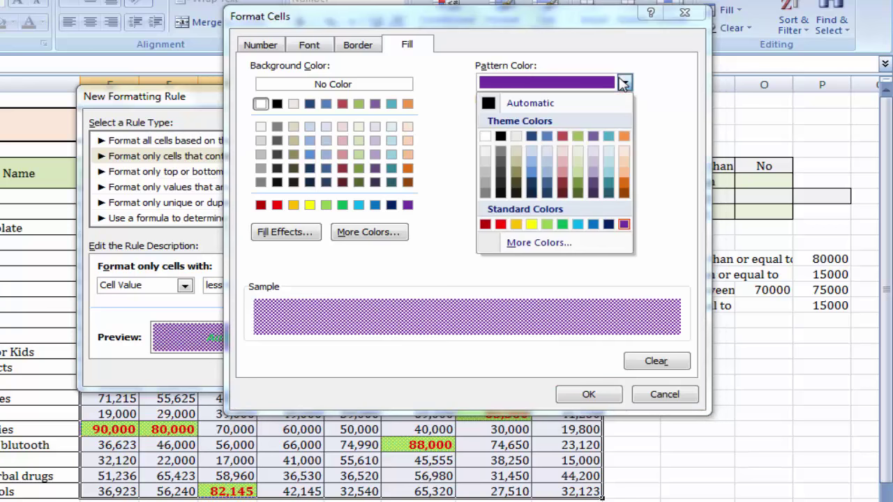
pyautogui.click(529, 225)
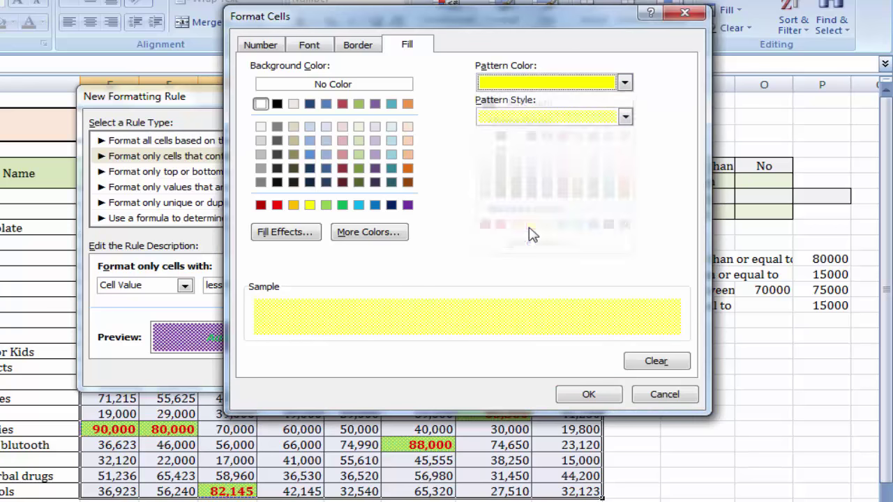
pyautogui.click(586, 395)
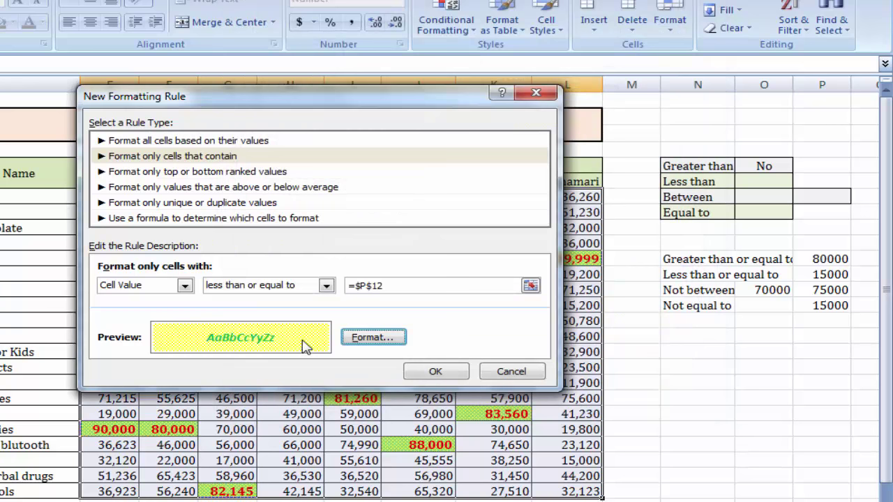
pyautogui.click(435, 372)
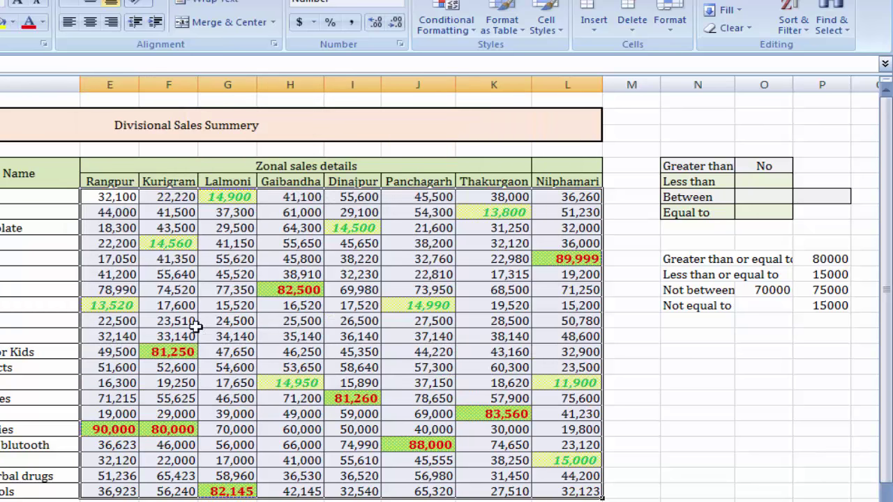
pyautogui.click(640, 337)
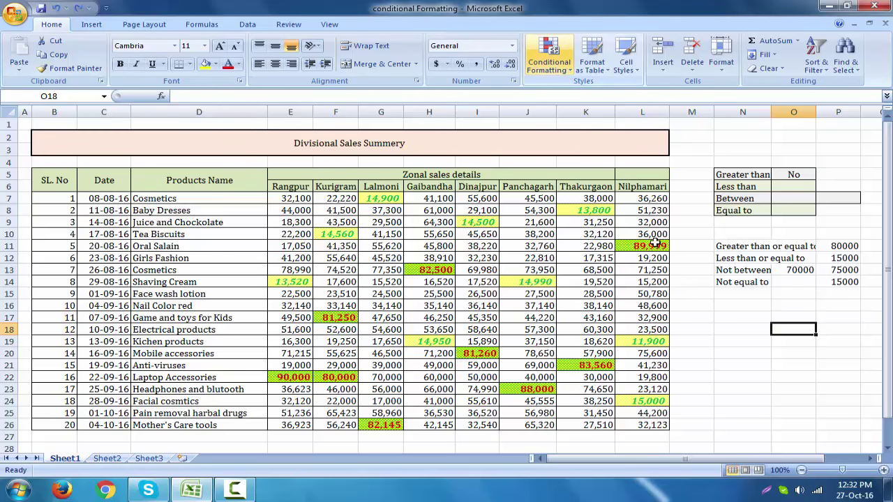
pyautogui.click(571, 72)
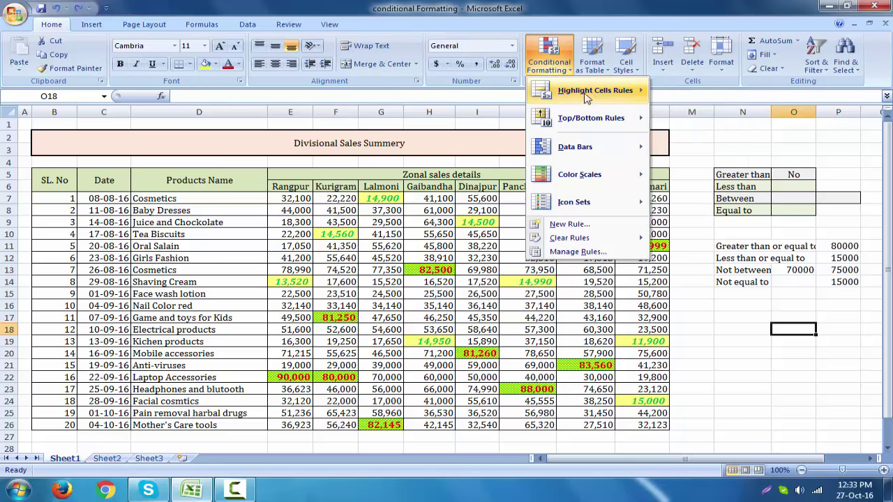
pyautogui.moveTo(586, 97)
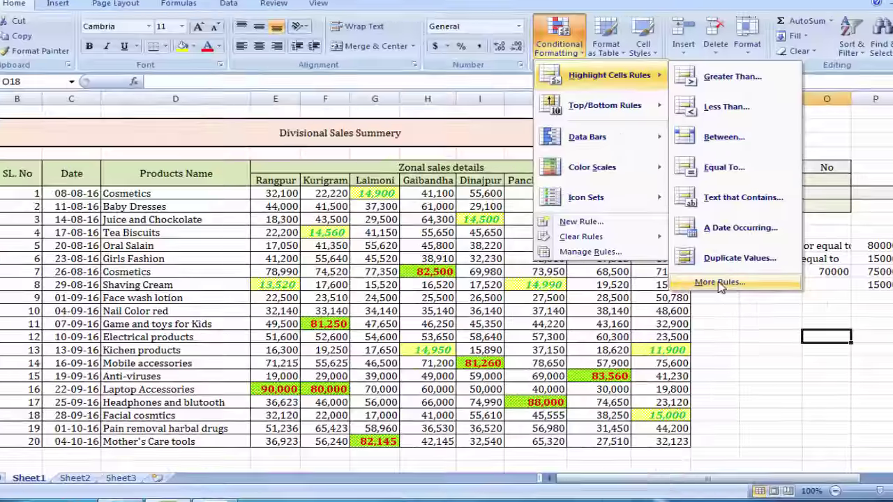
pyautogui.click(696, 279)
pyautogui.click(480, 250)
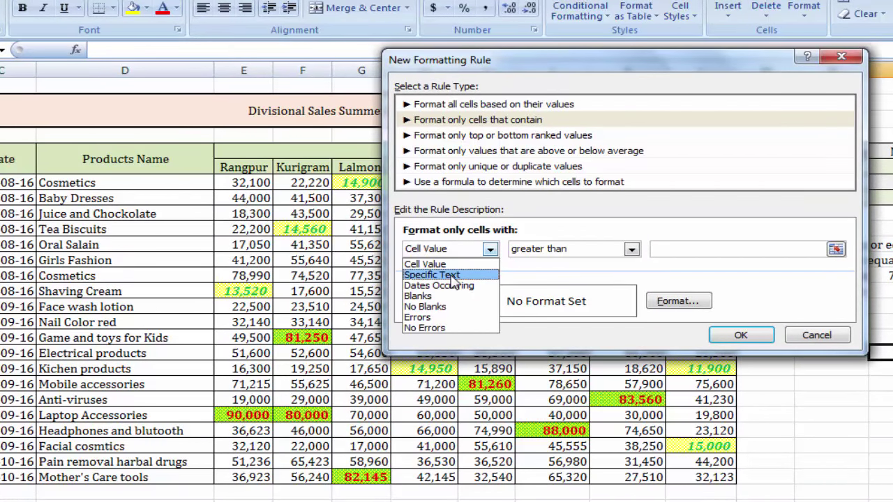
pyautogui.click(430, 274)
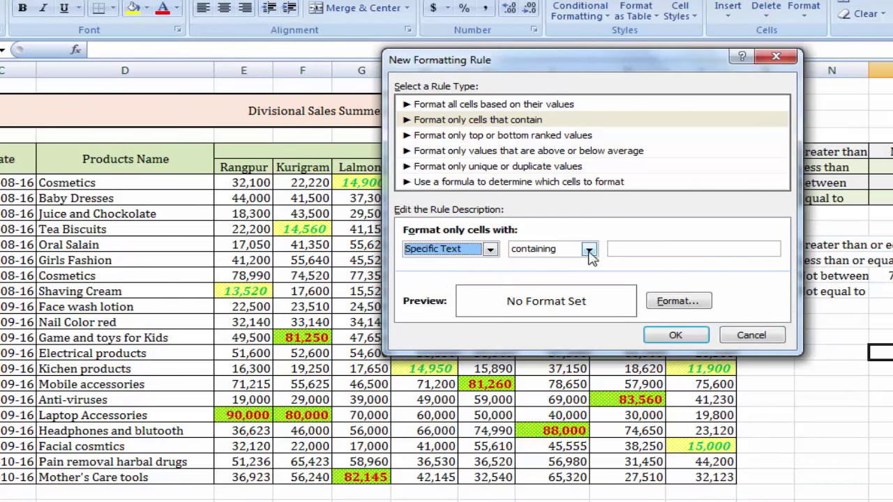
pyautogui.moveTo(646, 67); pyautogui.dragTo(521, 82)
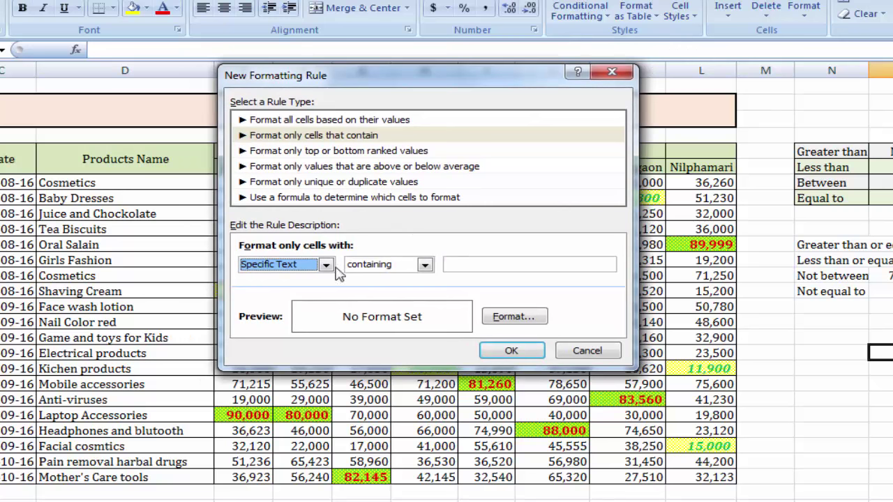
pyautogui.click(424, 264)
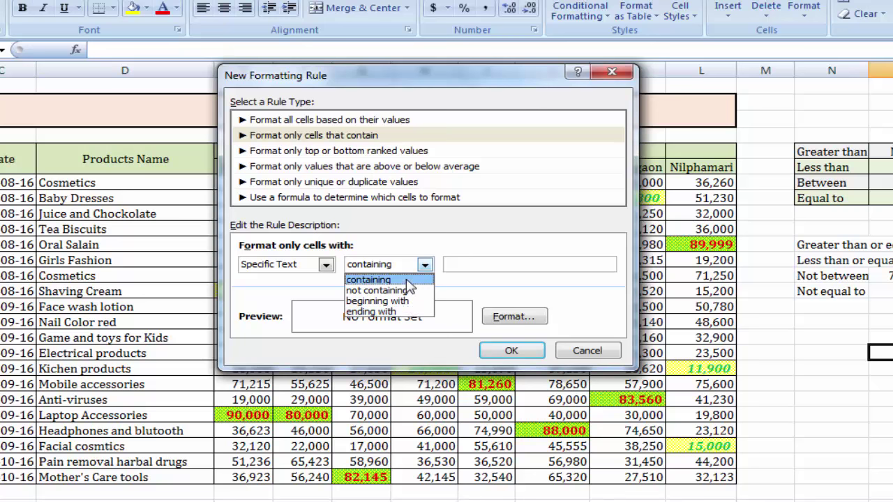
pyautogui.click(583, 356)
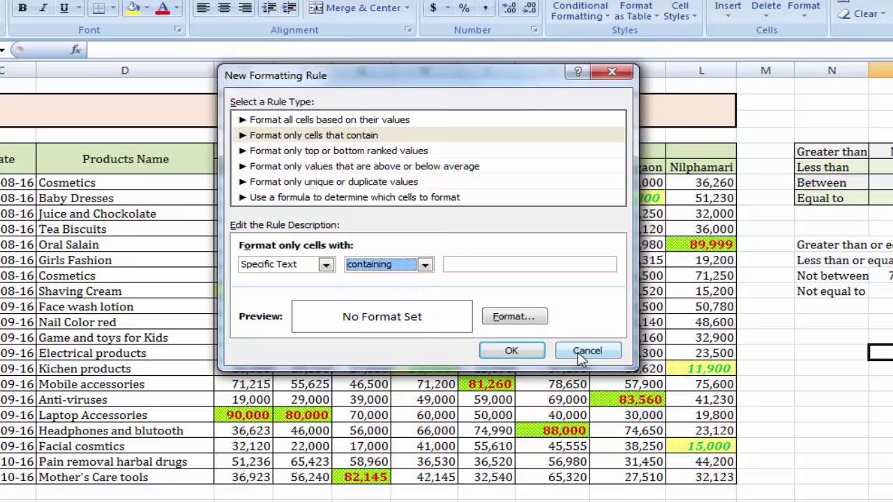
pyautogui.click(579, 355)
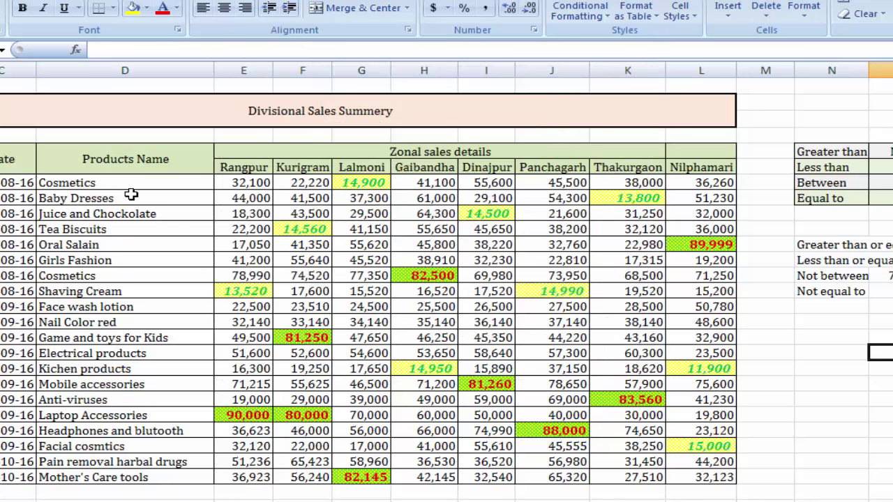
# Create a new rule on the product names D7:D26 for cells with Specific Text not containing "Cosmetics".
pyautogui.moveTo(132, 184); pyautogui.dragTo(175, 476)
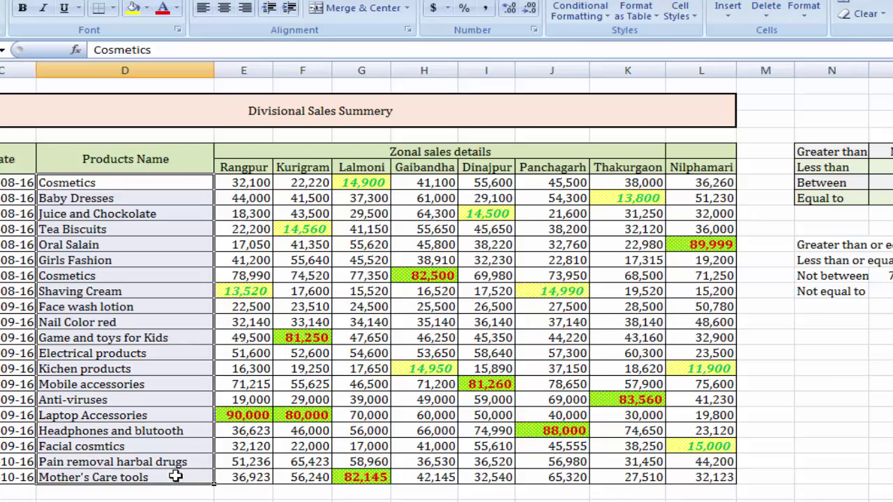
pyautogui.click(580, 11)
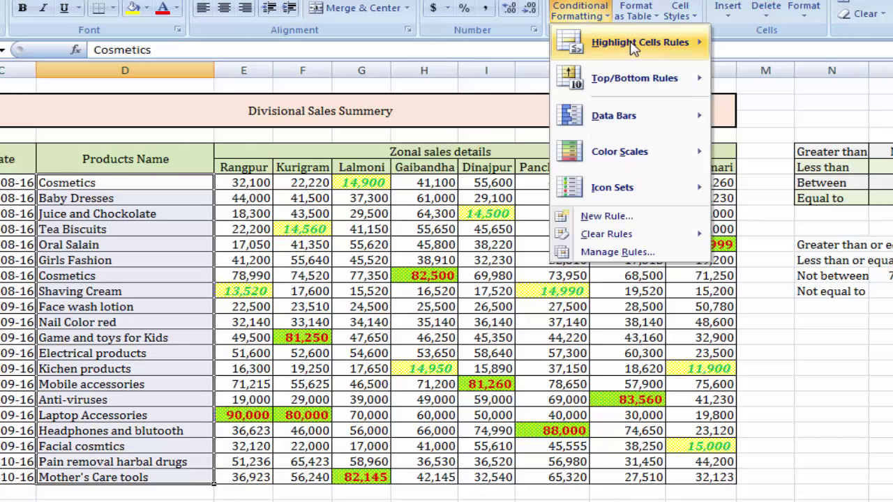
pyautogui.moveTo(632, 44)
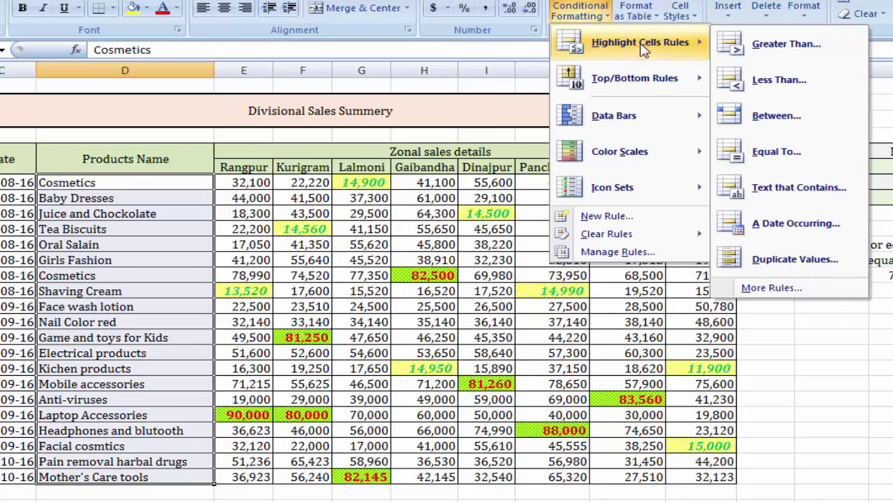
pyautogui.click(770, 288)
pyautogui.moveTo(507, 78); pyautogui.dragTo(609, 85)
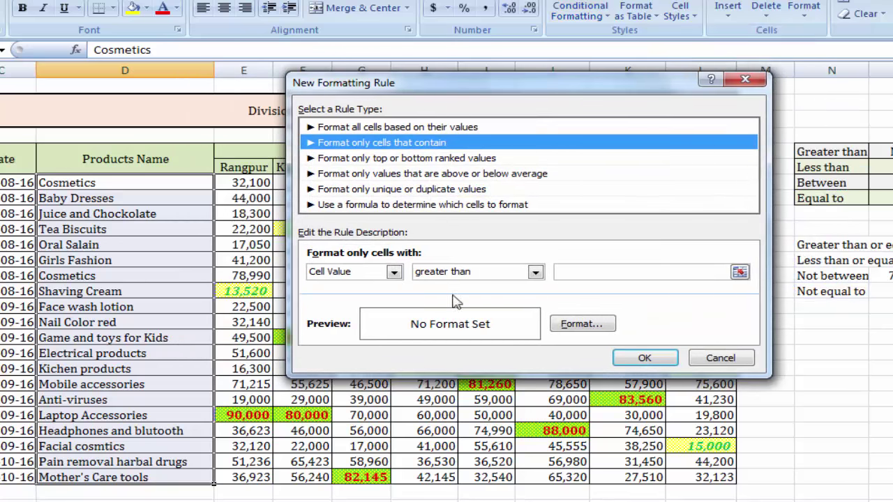
pyautogui.click(394, 273)
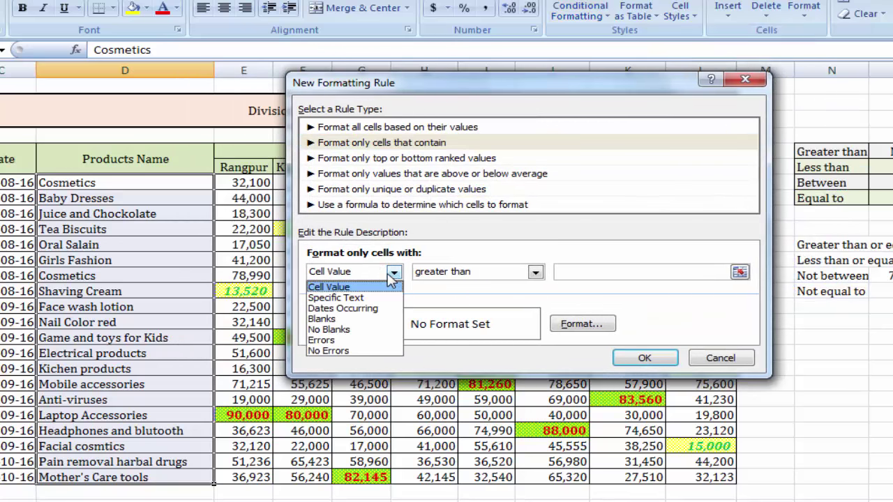
pyautogui.click(346, 300)
pyautogui.click(492, 274)
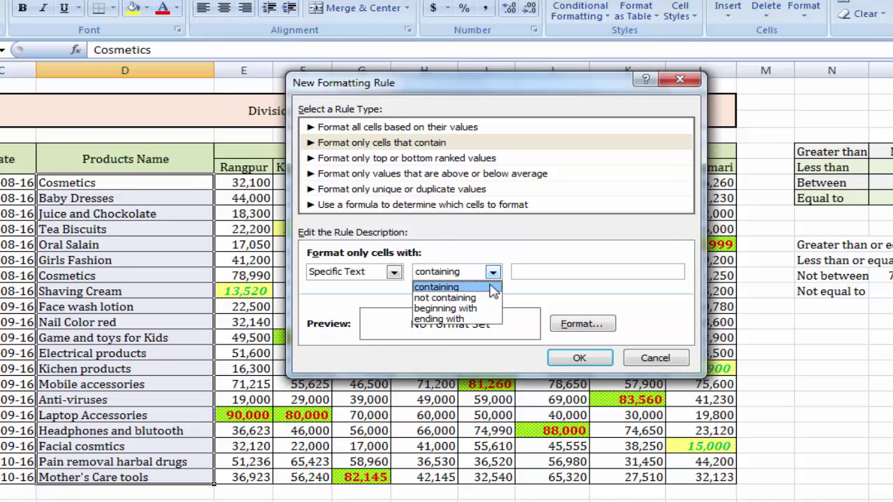
pyautogui.click(452, 299)
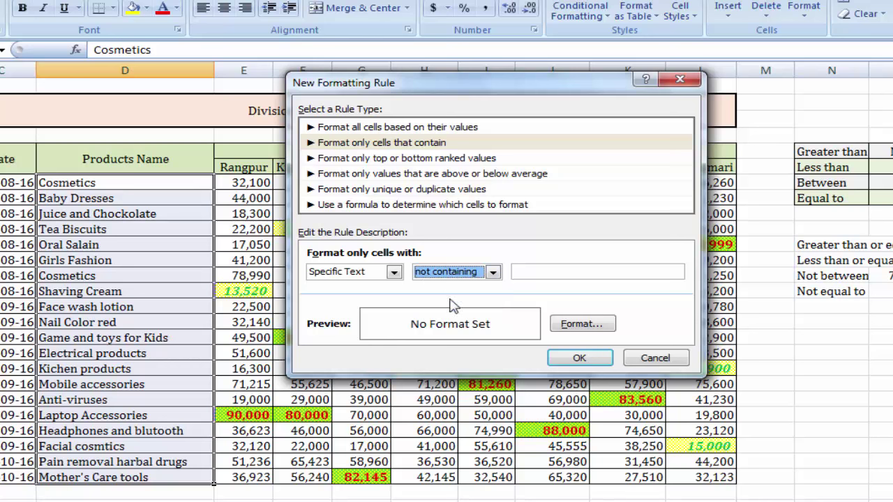
pyautogui.click(562, 271)
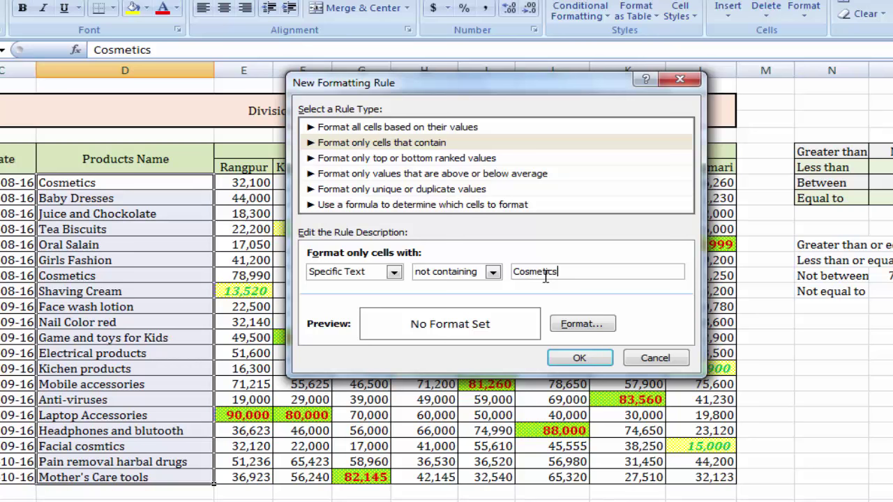
# Set the font format of the not containing rule to Bold in standard red.
pyautogui.click(607, 324)
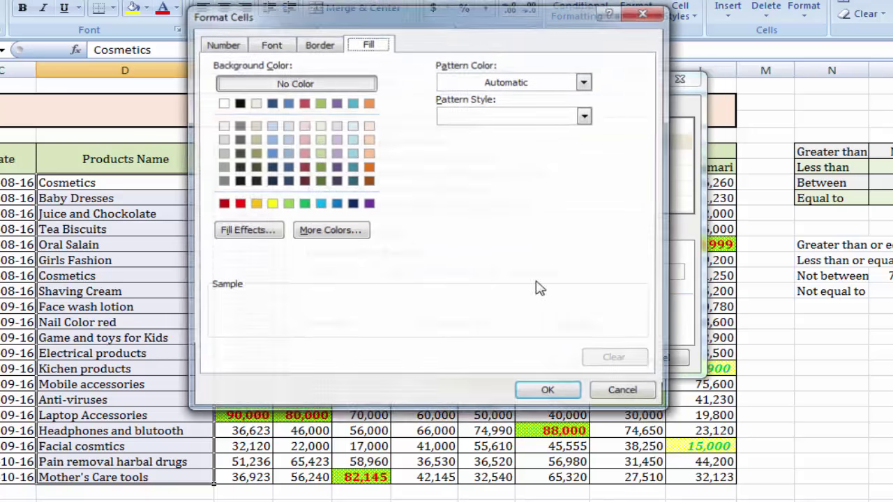
pyautogui.click(278, 48)
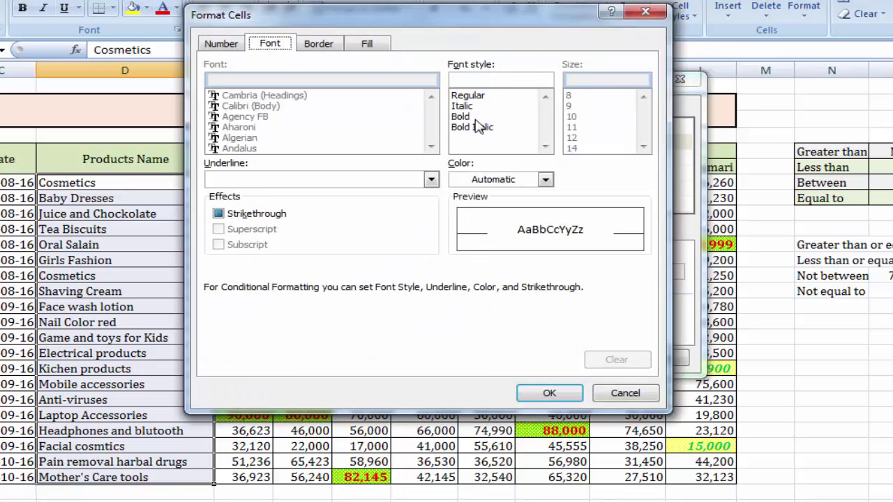
pyautogui.click(462, 118)
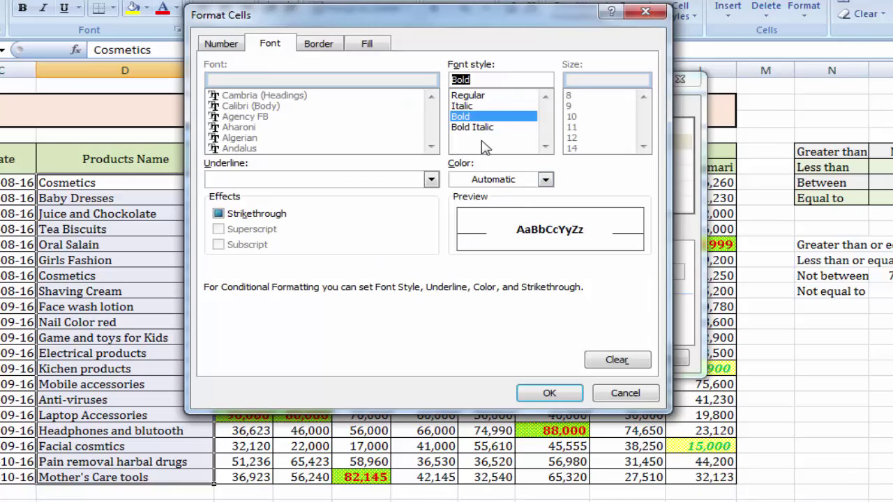
pyautogui.click(511, 183)
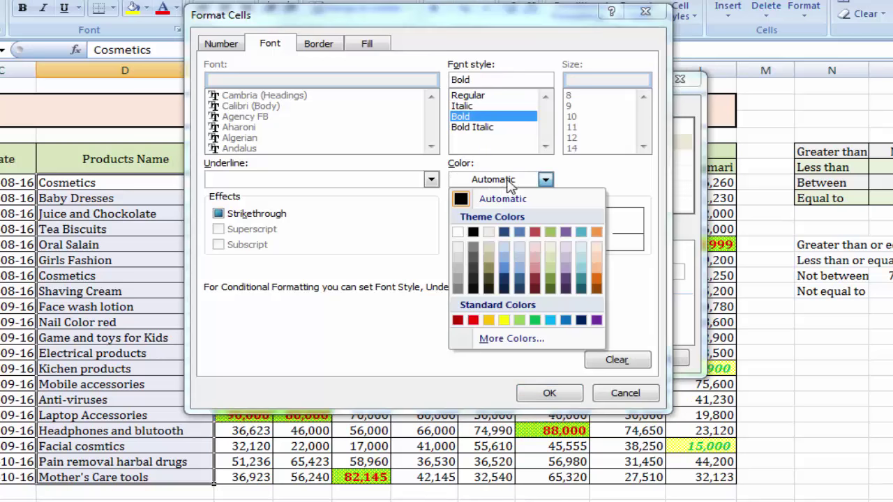
pyautogui.click(473, 322)
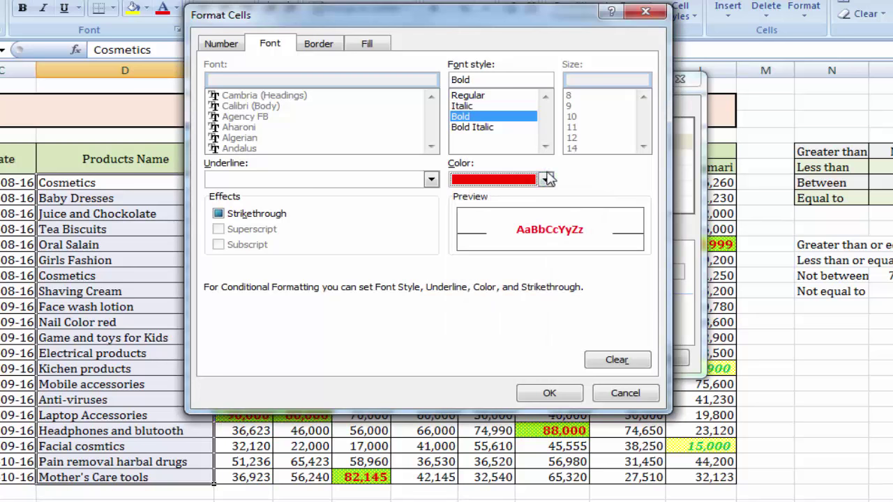
# Give the rule a standard yellow background fill with a light green thin diagonal crosshatch pattern.
pyautogui.click(365, 44)
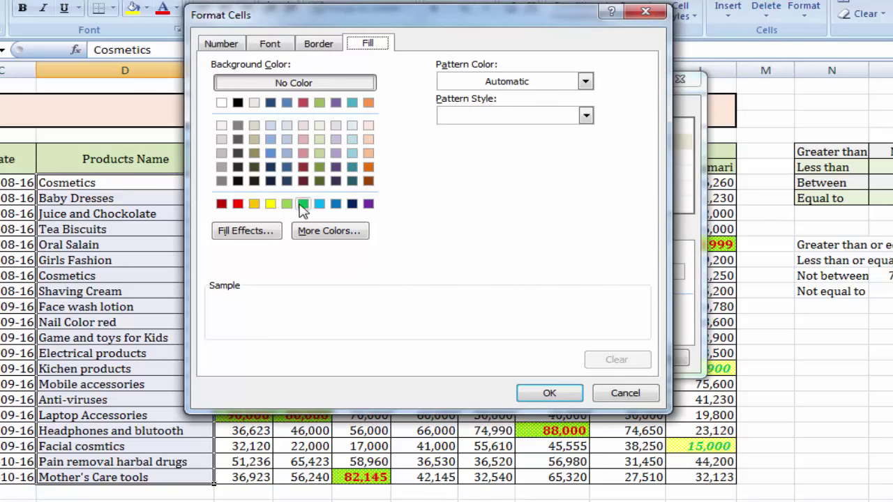
pyautogui.click(271, 204)
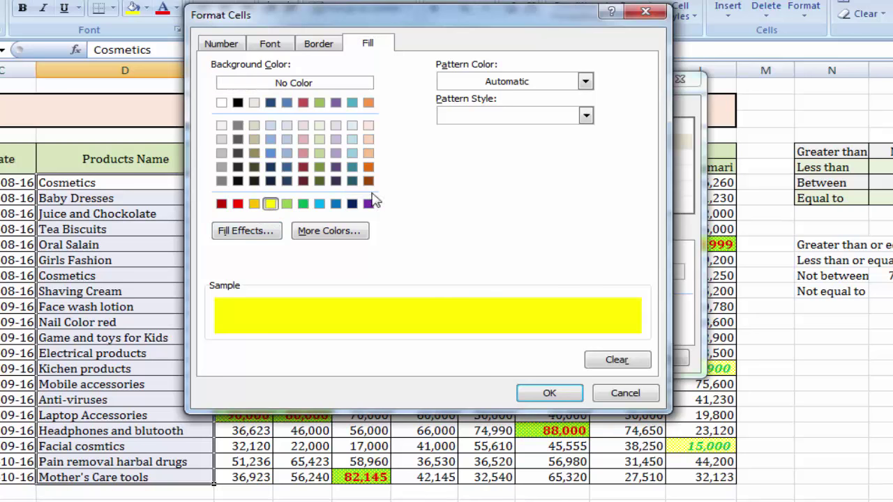
pyautogui.click(522, 82)
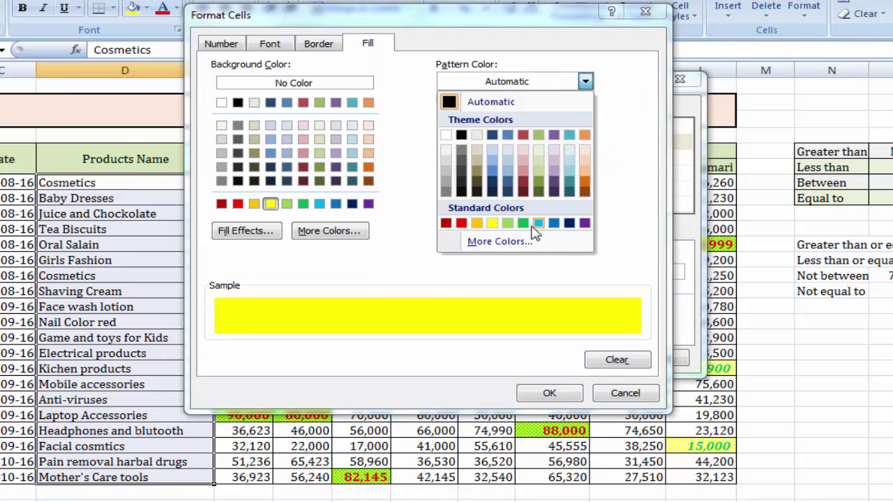
pyautogui.click(507, 223)
pyautogui.click(571, 116)
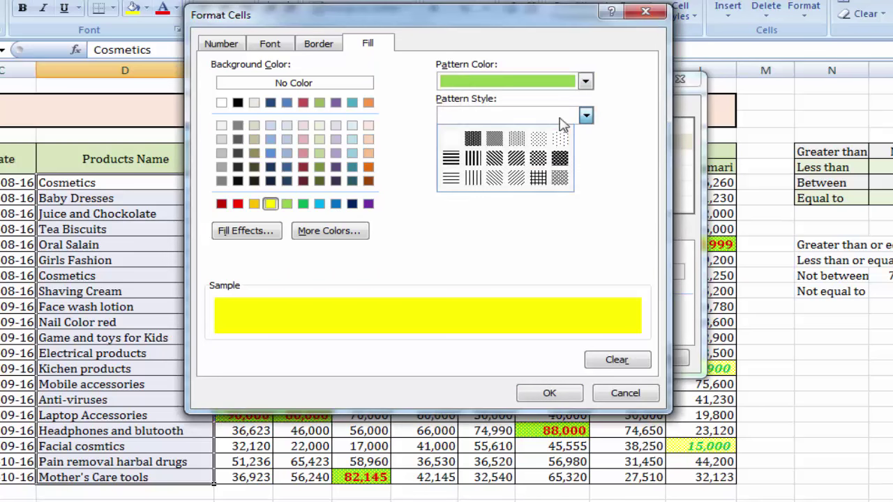
pyautogui.click(560, 178)
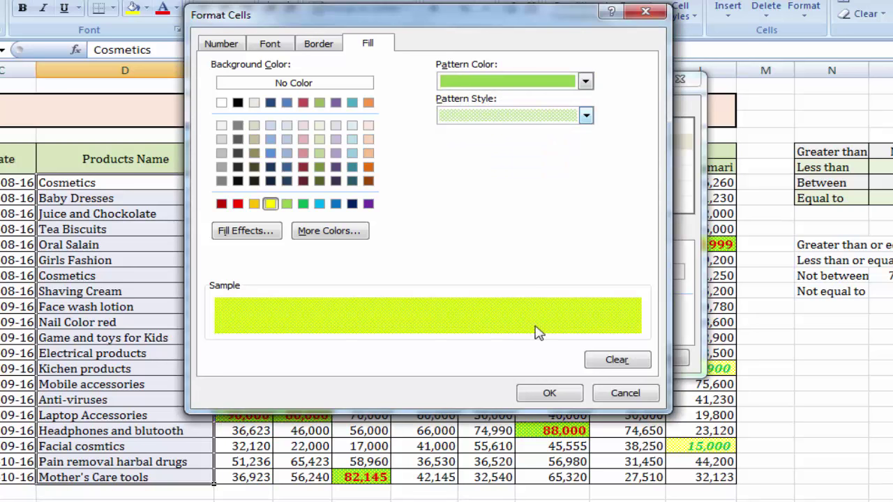
pyautogui.click(549, 392)
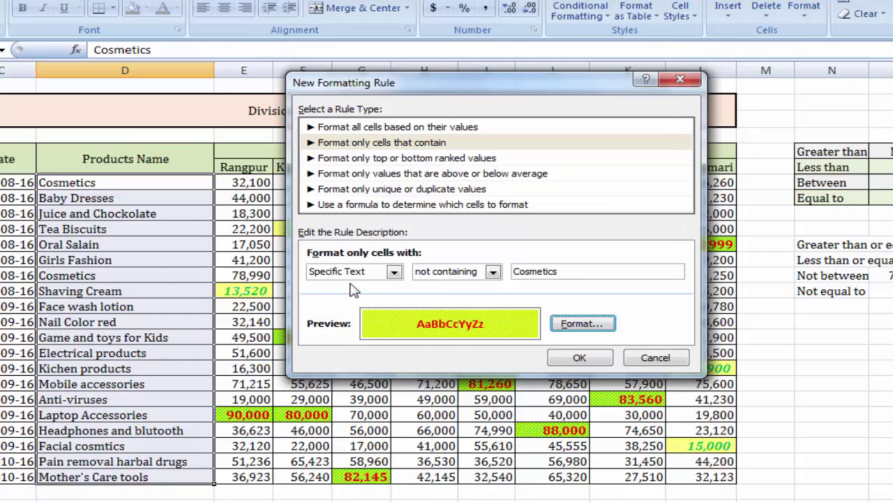
# Keep the not containing condition for "Cosmetics" and apply the rule to the product names.
pyautogui.click(468, 273)
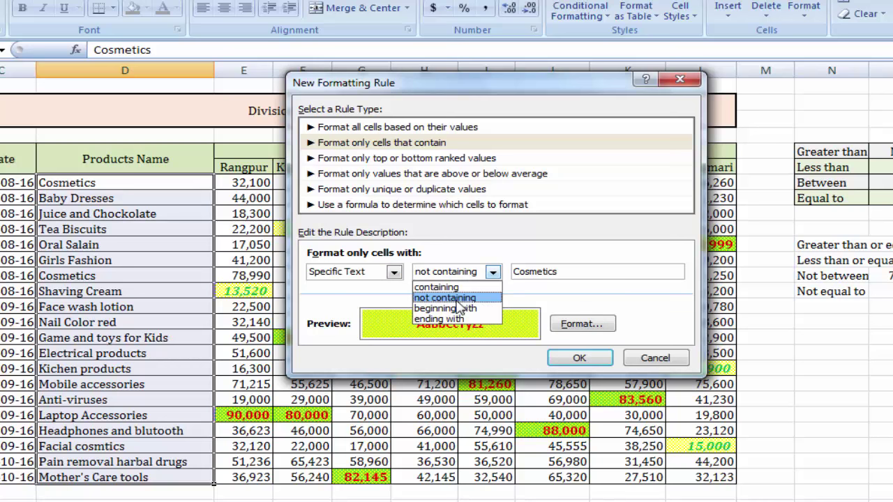
pyautogui.click(458, 302)
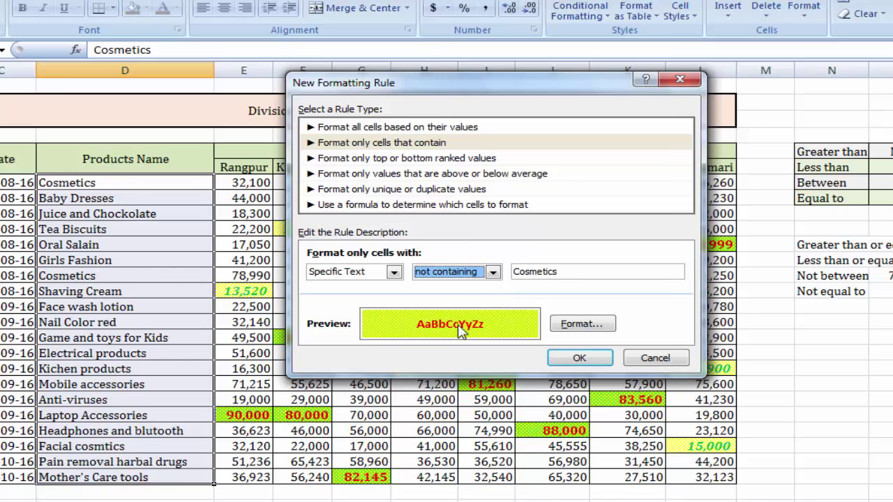
pyautogui.click(579, 359)
# Check the two Cosmetics cells against the other product names, and undo the not containing rule.
pyautogui.click(334, 315)
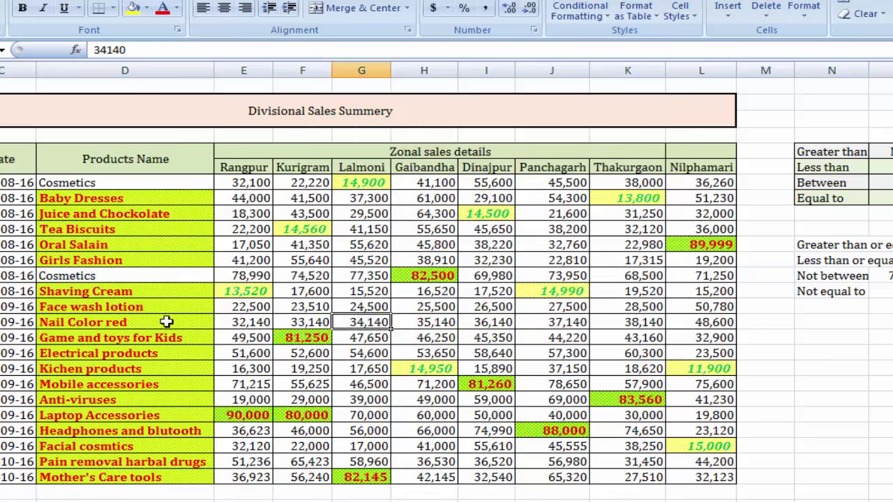
pyautogui.click(81, 278)
pyautogui.click(108, 185)
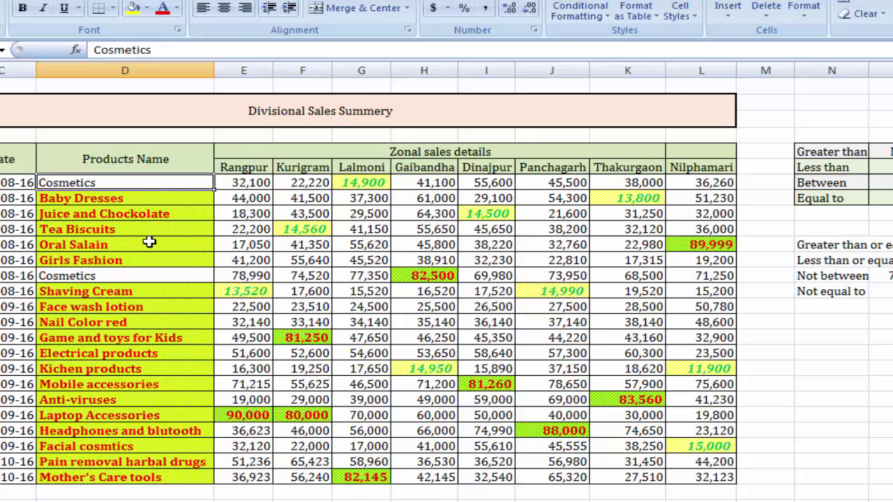
pyautogui.click(64, 214)
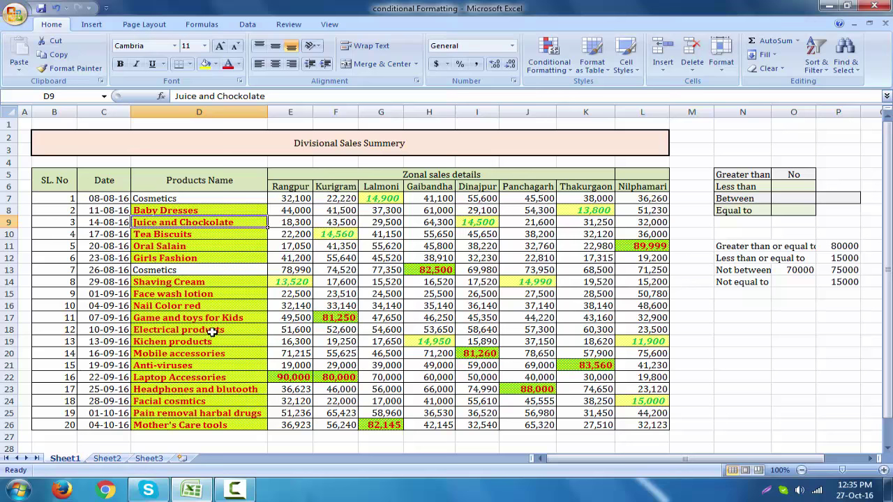
pyautogui.hotkey('ctrl', 'z')
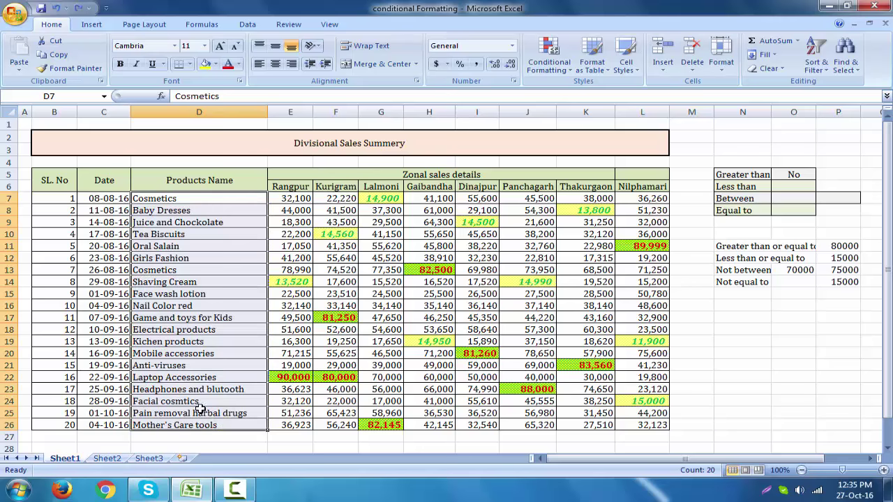
# Create a new rule on the product names for cells with Specific Text beginning with "Sh".
pyautogui.click(559, 65)
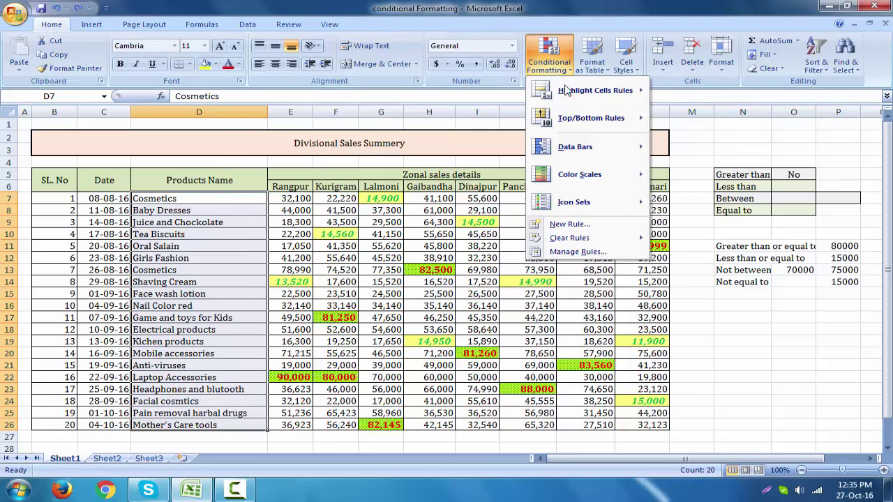
pyautogui.moveTo(565, 90)
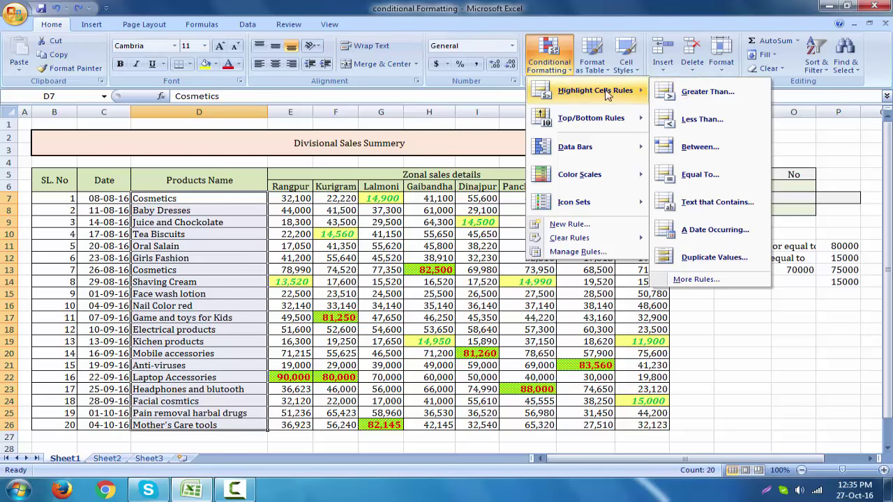
pyautogui.click(705, 282)
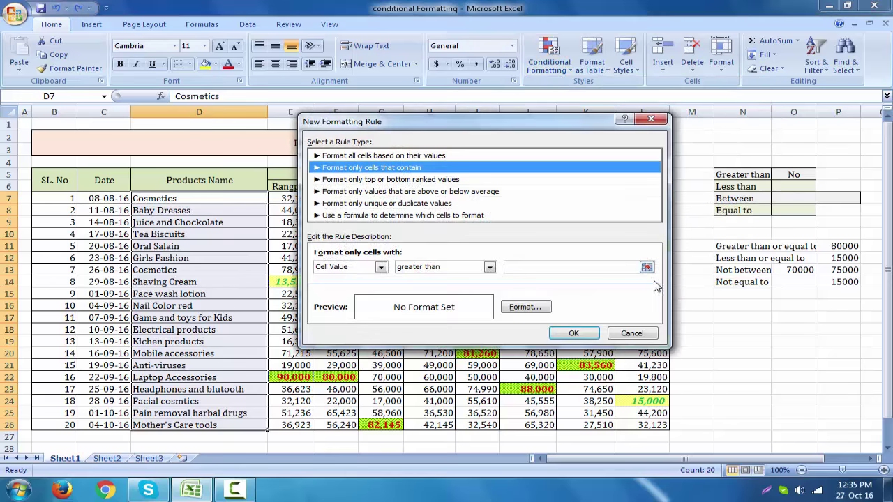
pyautogui.click(359, 268)
pyautogui.click(334, 287)
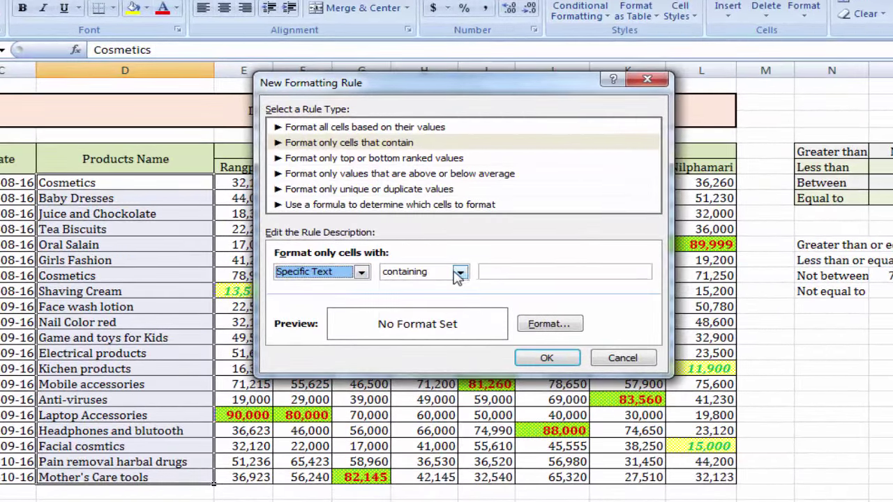
pyautogui.click(460, 272)
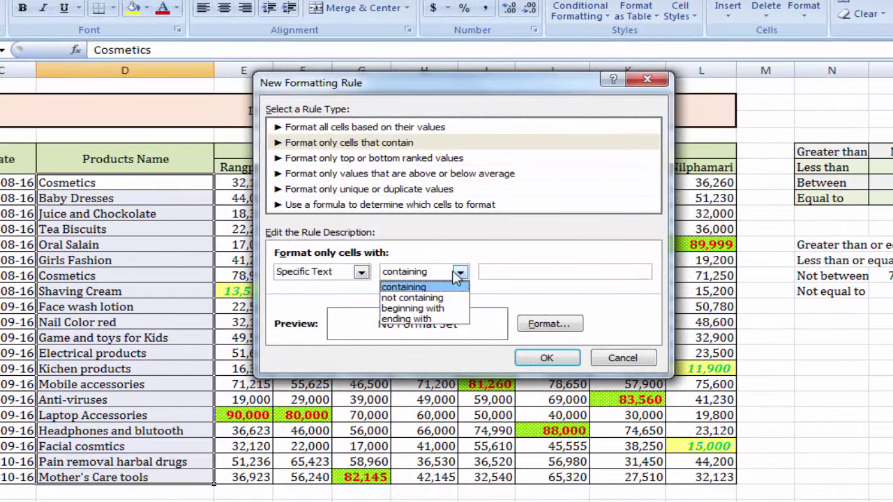
pyautogui.click(451, 308)
pyautogui.click(538, 271)
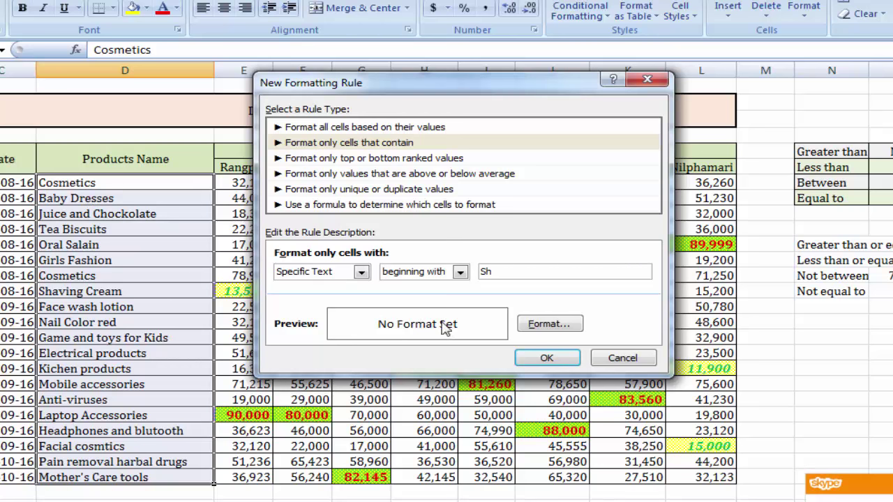
# Give the "Sh" rule a standard yellow background with a red crosshatch pattern and apply it to the product names.
pyautogui.click(548, 323)
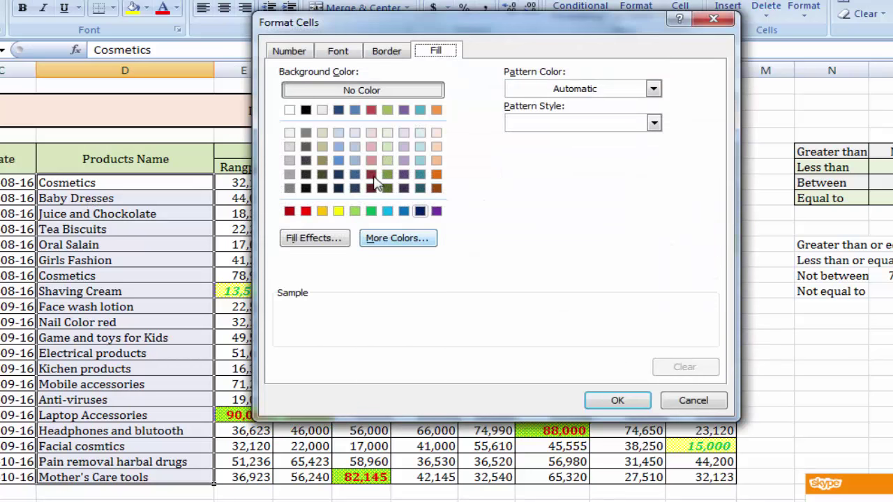
pyautogui.click(337, 53)
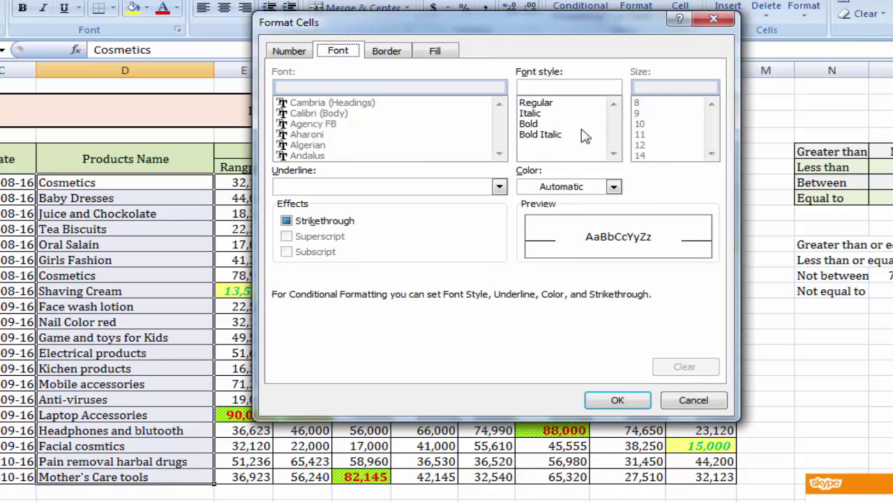
pyautogui.click(434, 51)
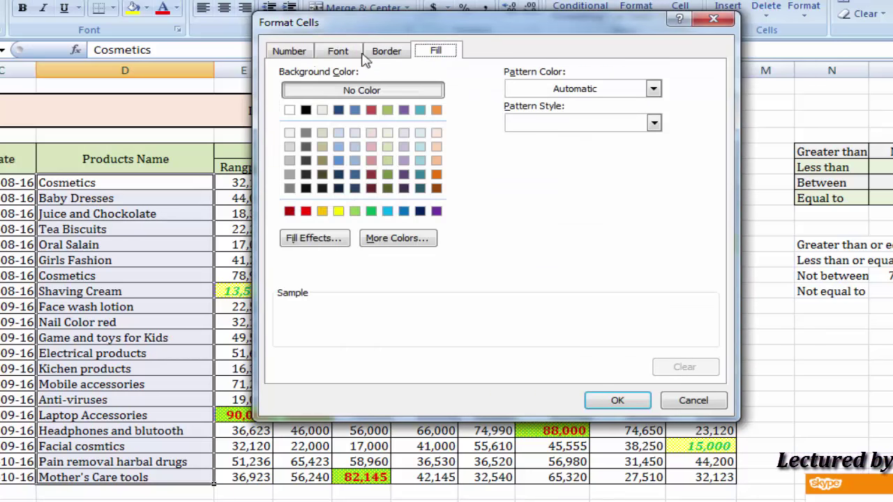
pyautogui.click(339, 212)
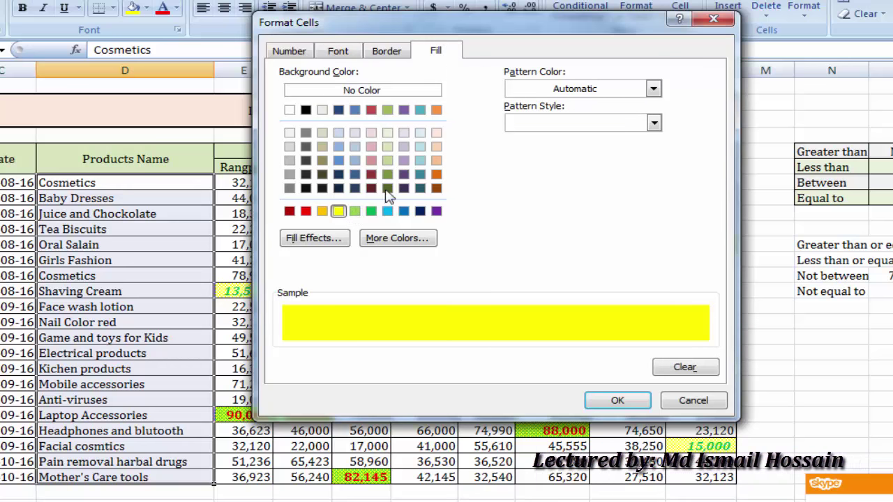
pyautogui.click(651, 89)
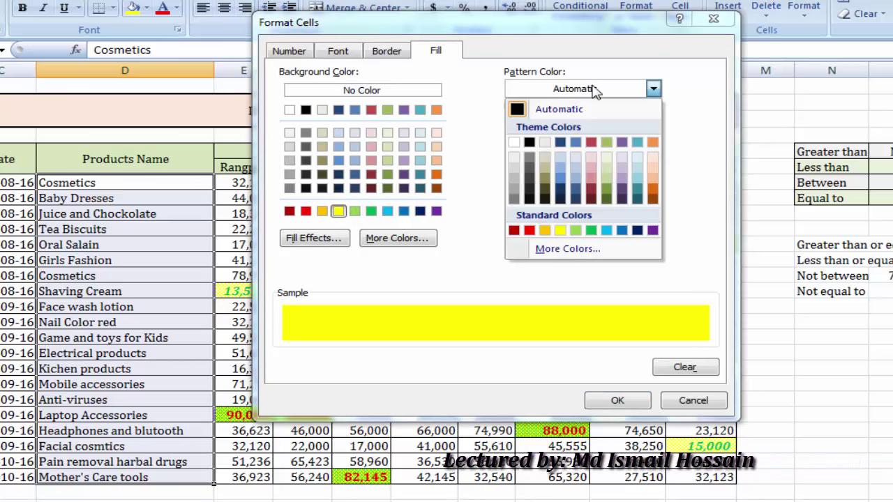
pyautogui.click(529, 231)
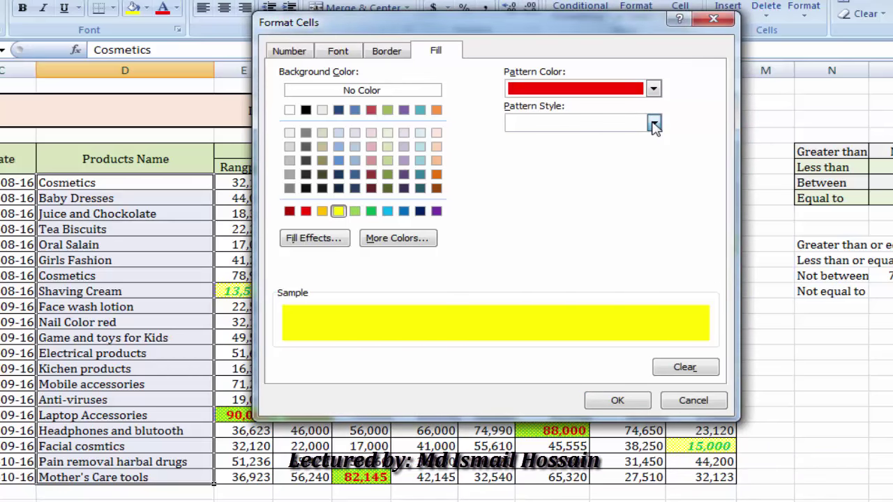
pyautogui.click(654, 123)
pyautogui.click(627, 184)
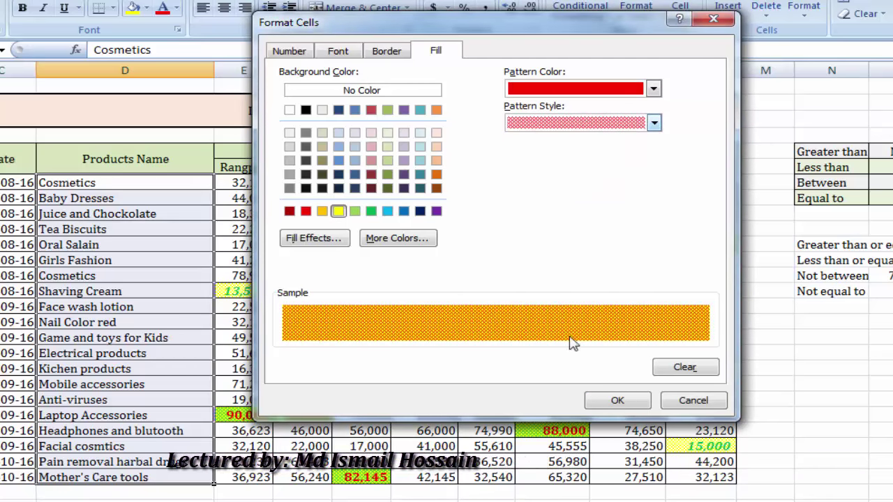
pyautogui.click(604, 400)
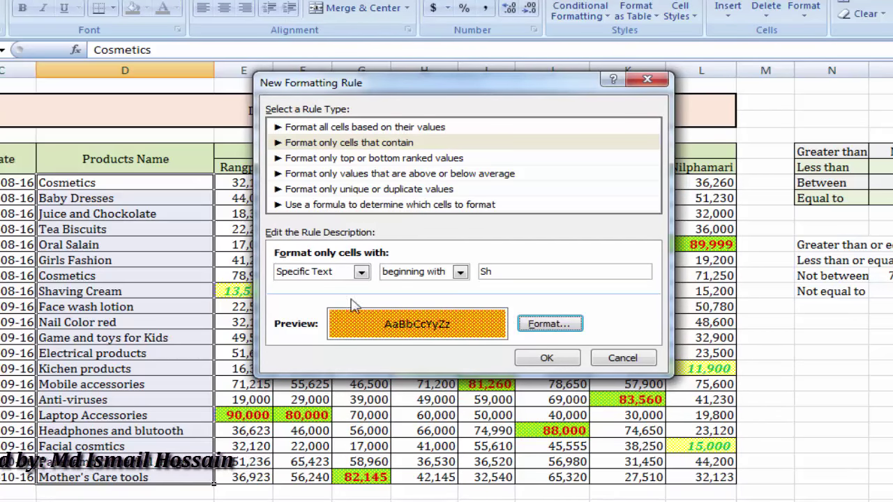
pyautogui.click(546, 358)
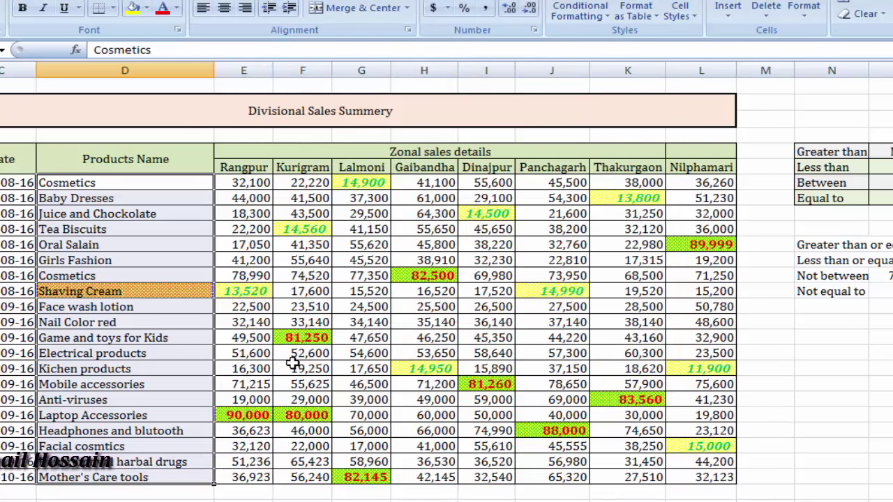
# Replace the product name "Anti-viruses" with "Shampu" to test the beginning with rule.
pyautogui.click(294, 364)
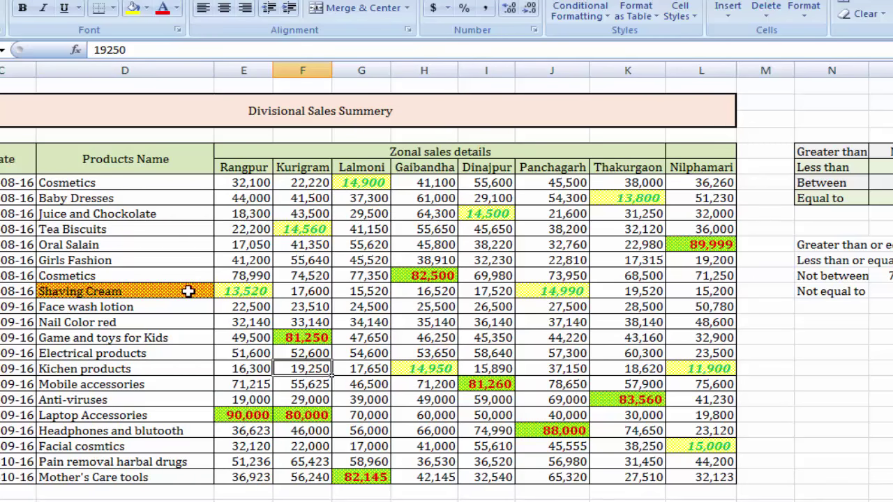
pyautogui.click(77, 399)
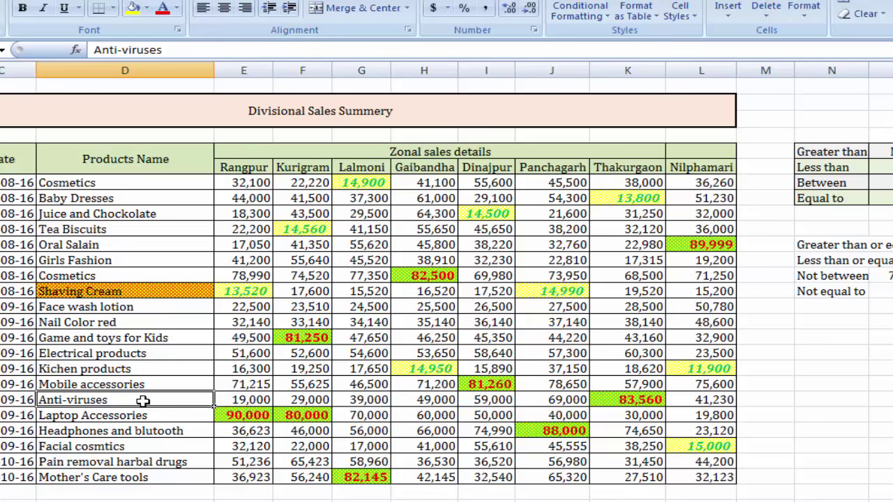
pyautogui.write('Sha')
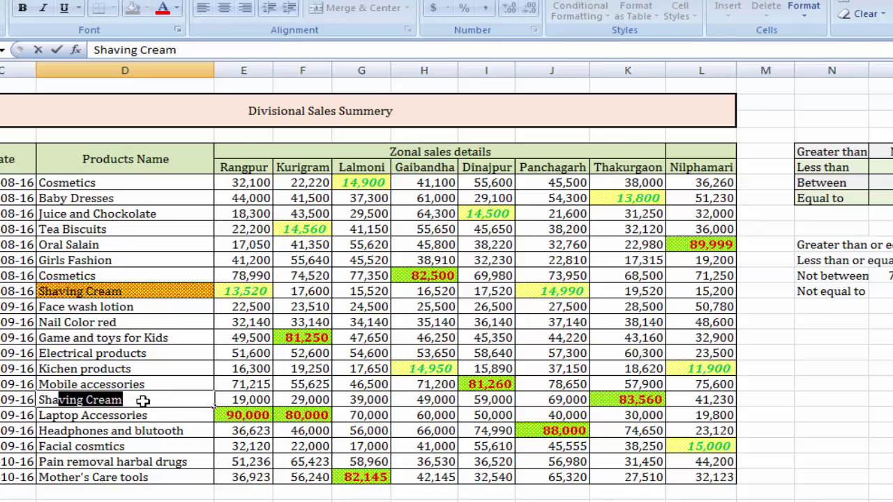
pyautogui.write('mpu')
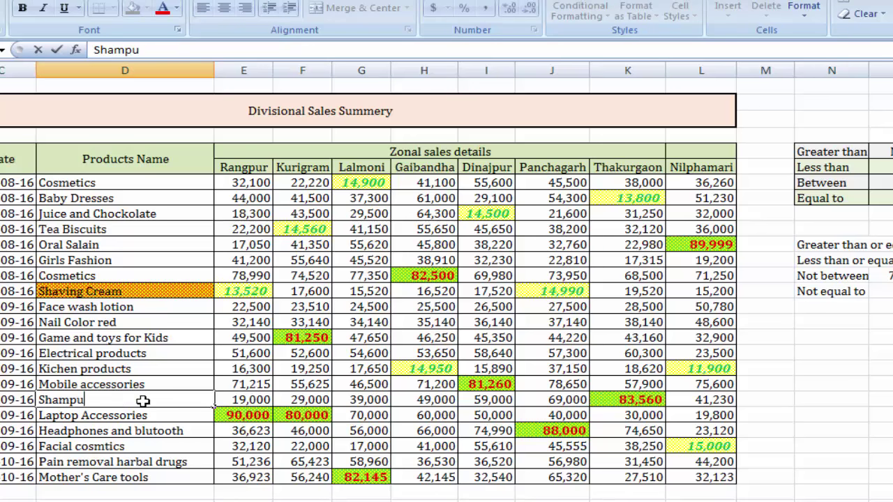
pyautogui.press('Return')
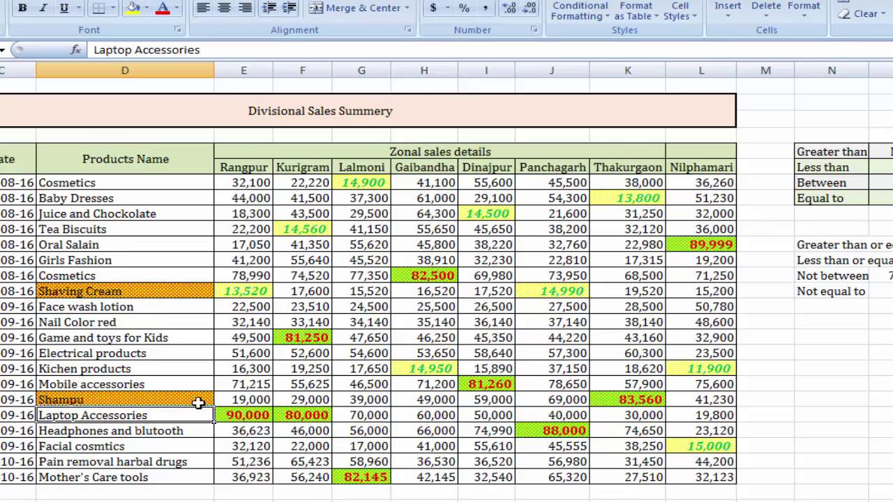
# Undo the "Shampu" entry and the beginning with rule on the product names.
pyautogui.click(185, 364)
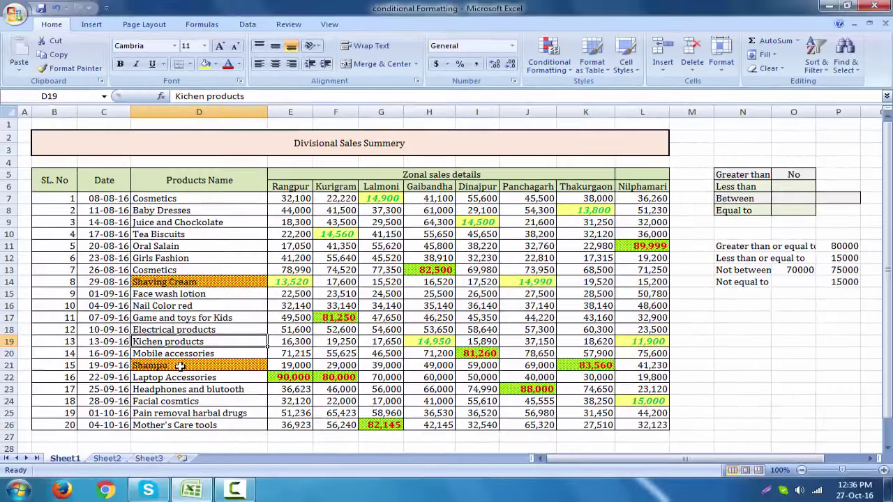
pyautogui.hotkey('ctrl', 'z')
pyautogui.hotkey('ctrl', 'z')
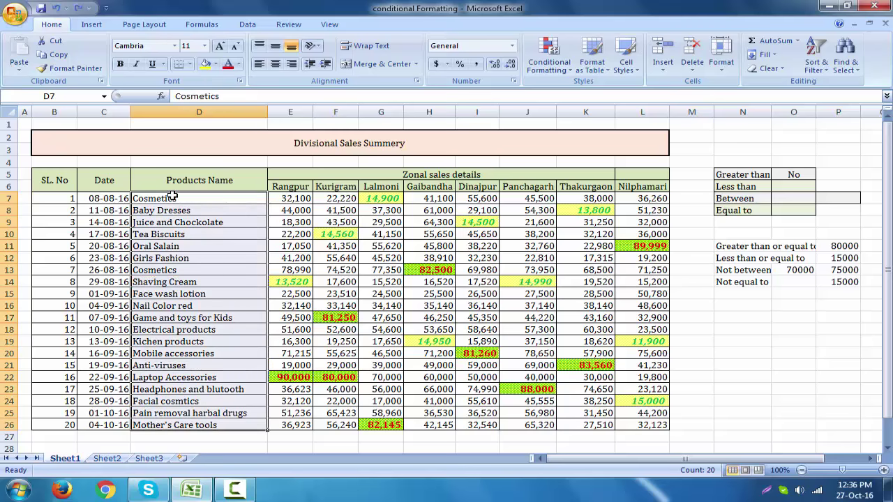
# Create a new rule on the product names for cells with Specific Text ending with "n".
pyautogui.click(553, 67)
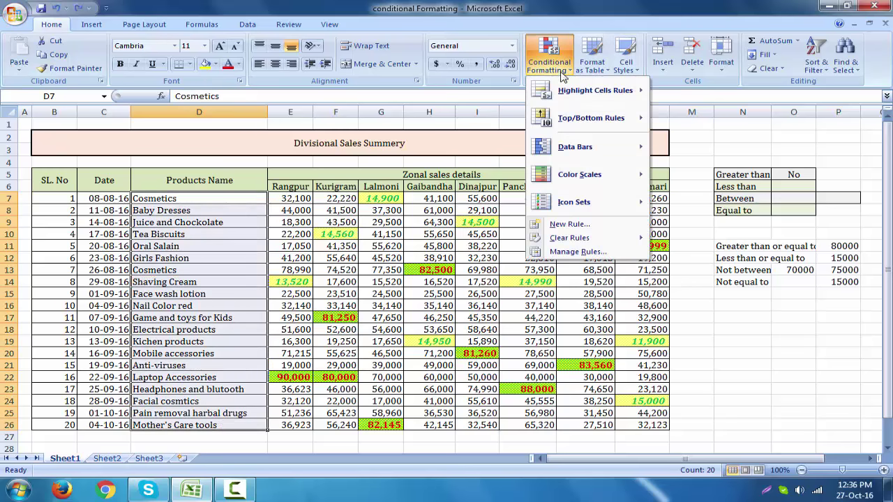
pyautogui.moveTo(600, 91)
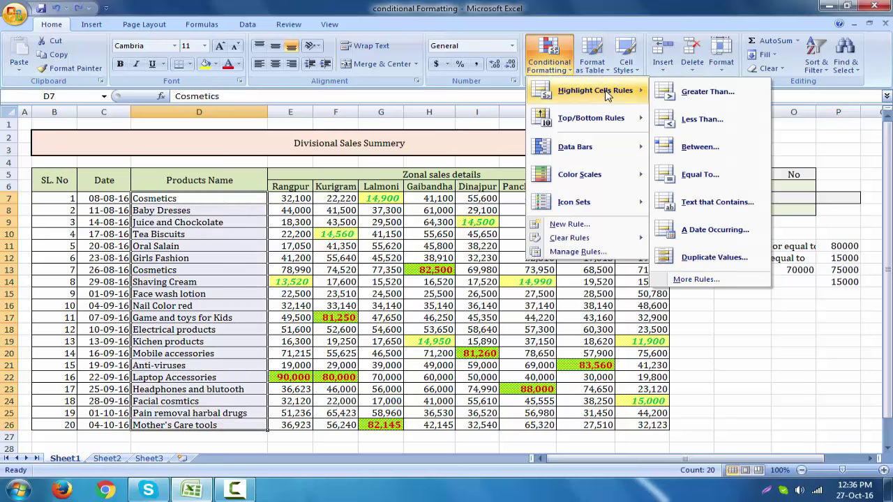
pyautogui.click(696, 280)
pyautogui.click(342, 267)
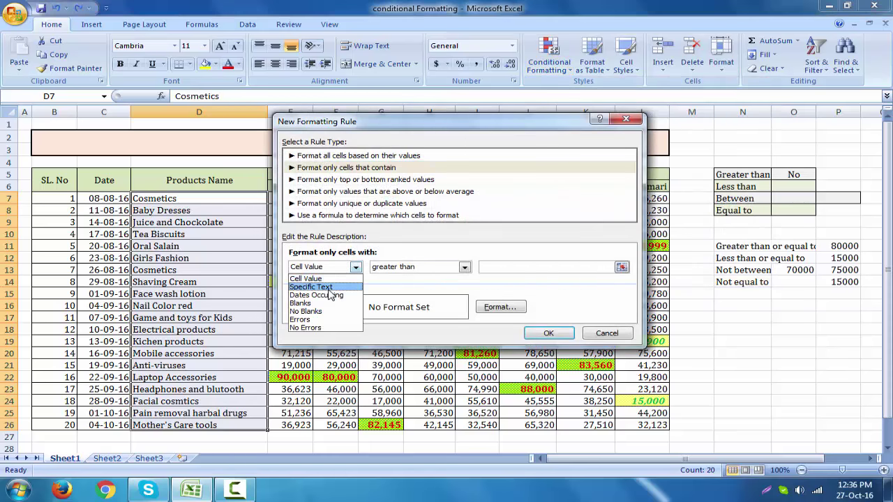
pyautogui.click(311, 287)
pyautogui.click(431, 267)
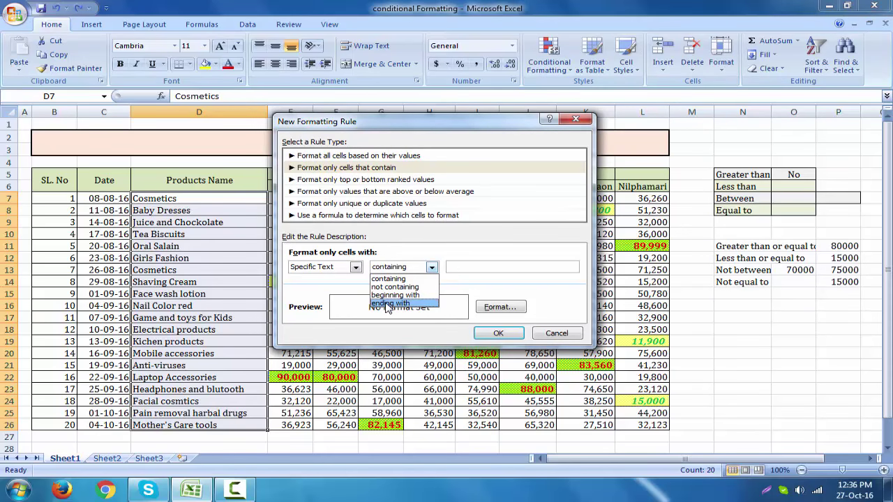
pyautogui.click(418, 304)
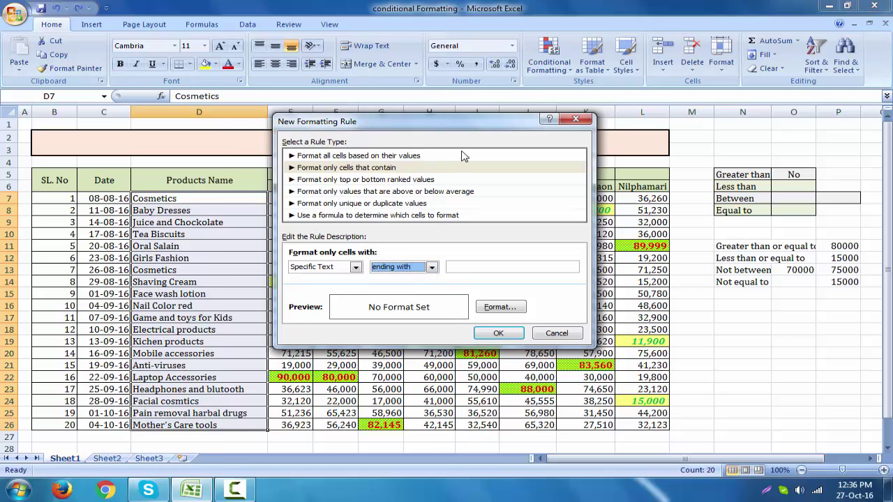
pyautogui.moveTo(461, 129); pyautogui.dragTo(585, 138)
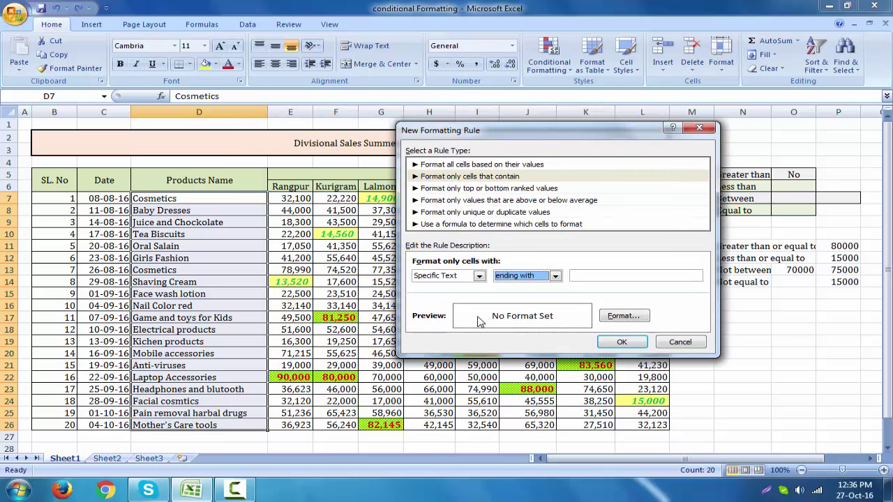
pyautogui.click(599, 278)
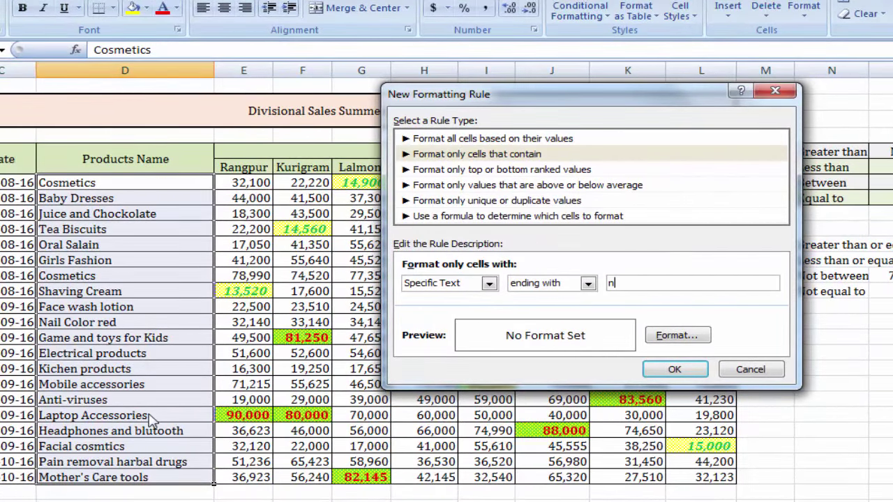
# Give the ending with rule a standard yellow background and bold font, and apply it to the product names.
pyautogui.click(676, 337)
pyautogui.moveTo(430, 25); pyautogui.dragTo(557, 56)
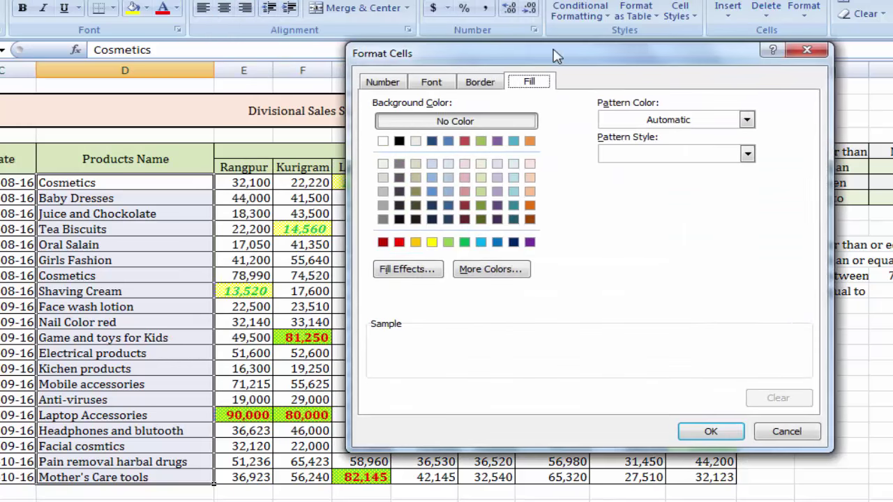
pyautogui.click(432, 242)
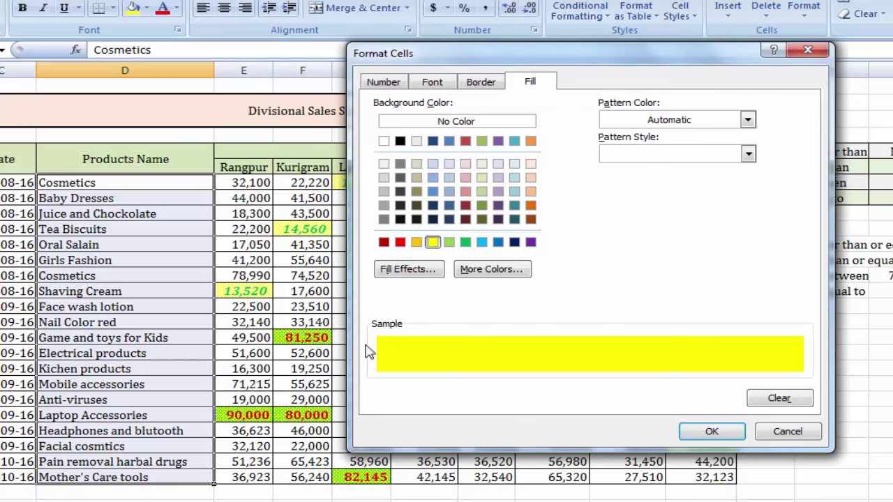
pyautogui.click(447, 81)
pyautogui.click(633, 154)
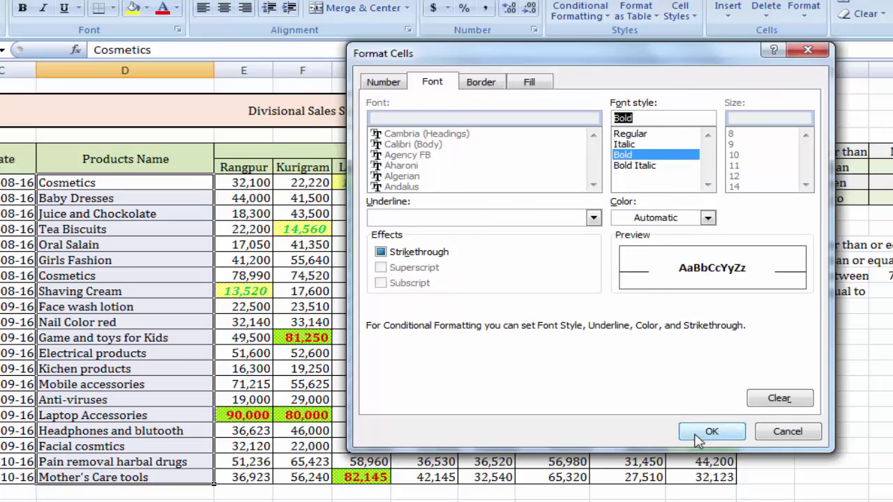
pyautogui.click(701, 428)
pyautogui.click(675, 369)
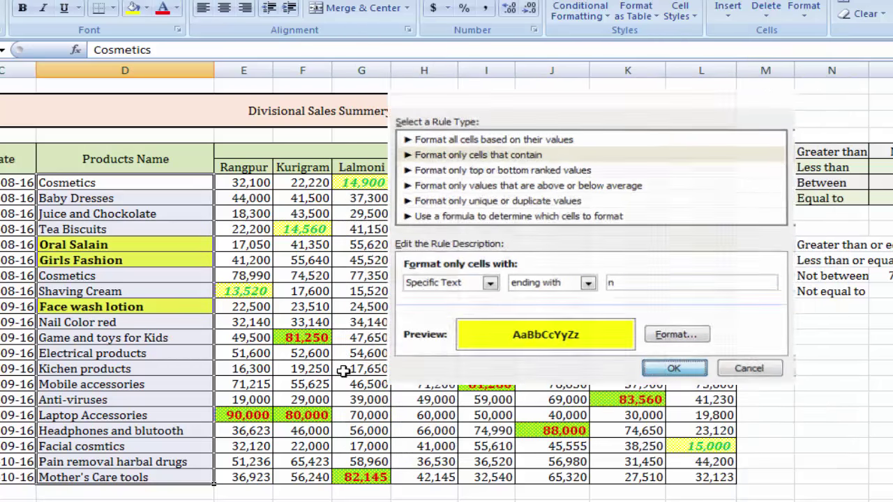
# Change the first product name, Cosmetics, to "Cosmeticsn" to test the ending with rule.
pyautogui.click(166, 334)
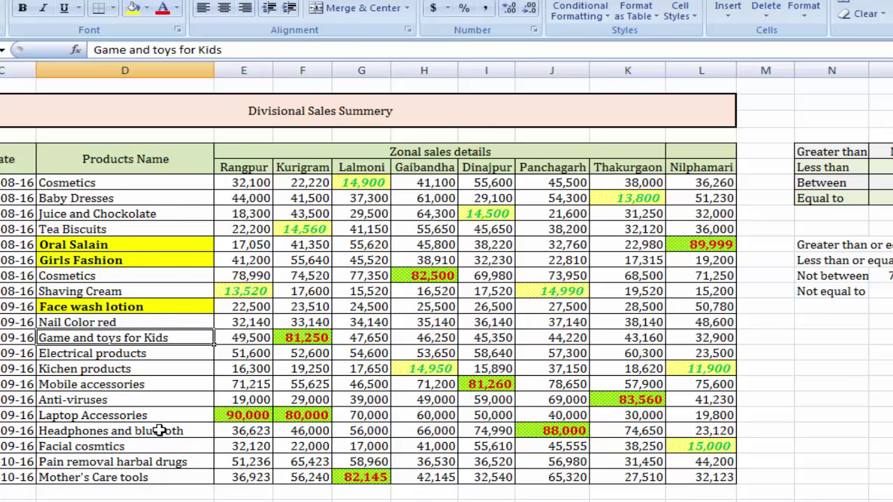
pyautogui.click(106, 182)
pyautogui.doubleClick(104, 182)
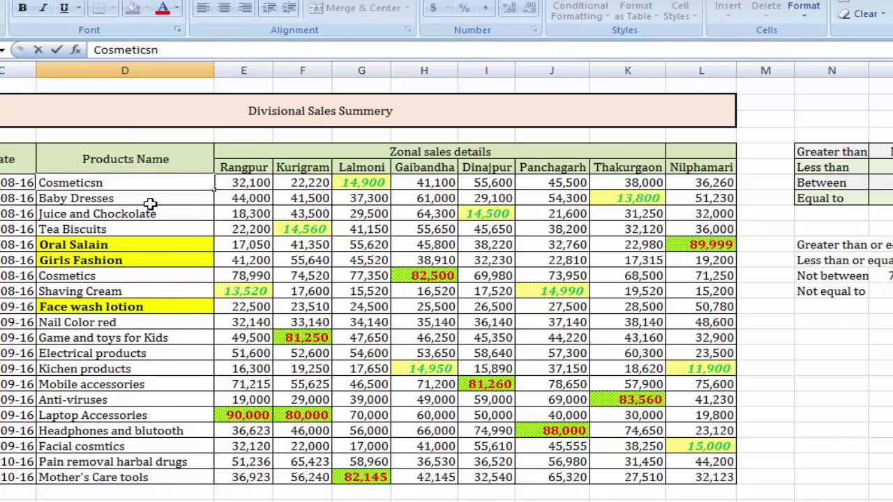
pyautogui.press('Return')
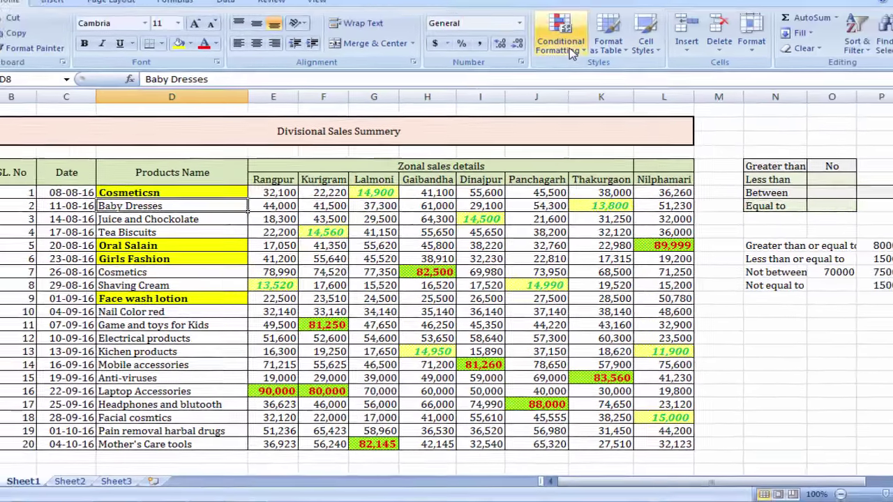
pyautogui.click(590, 10)
pyautogui.moveTo(601, 101)
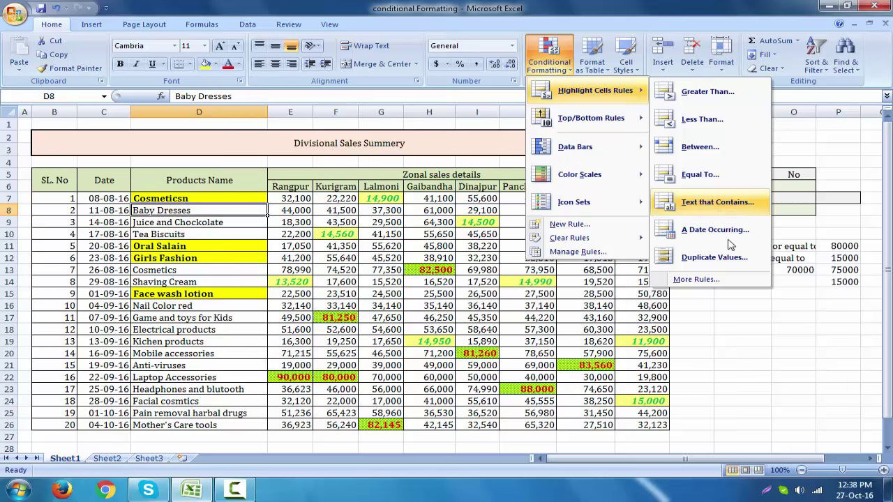
pyautogui.click(709, 281)
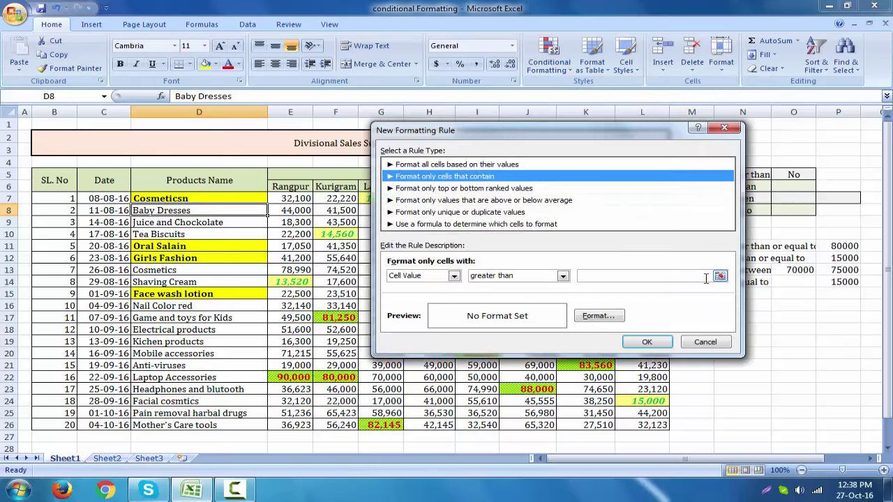
pyautogui.click(453, 276)
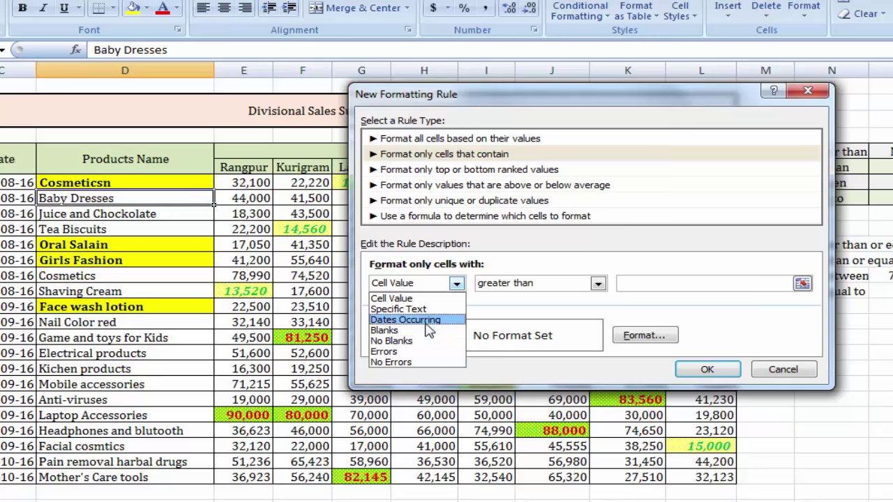
pyautogui.click(427, 322)
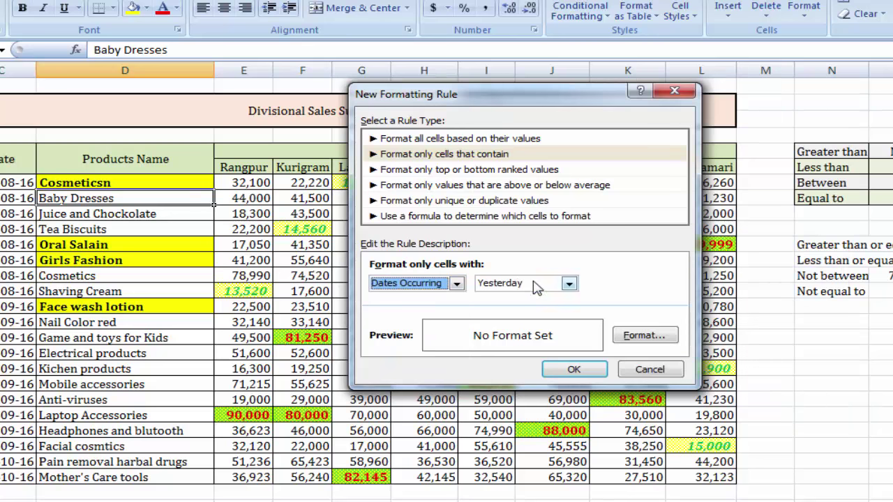
pyautogui.click(536, 286)
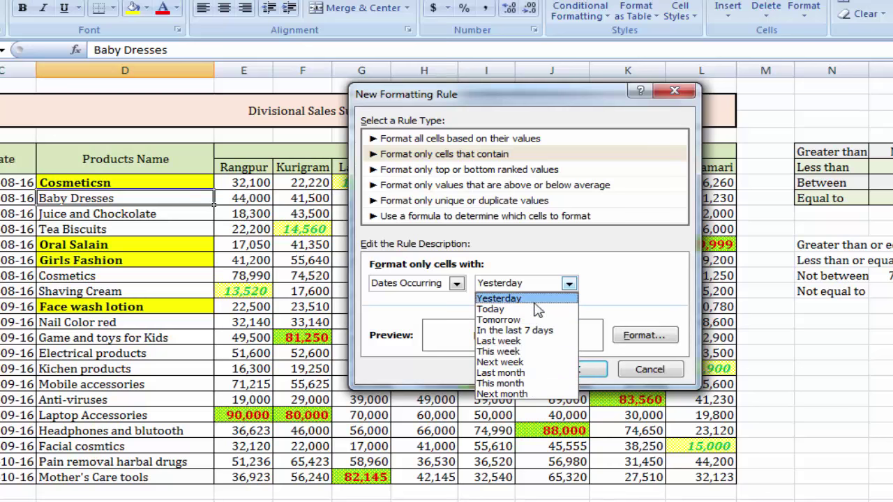
pyautogui.click(438, 286)
pyautogui.click(439, 285)
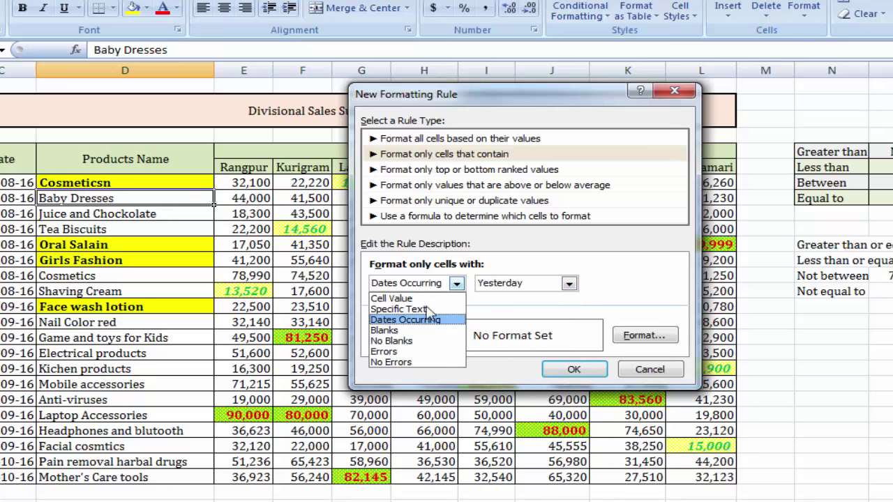
pyautogui.click(390, 330)
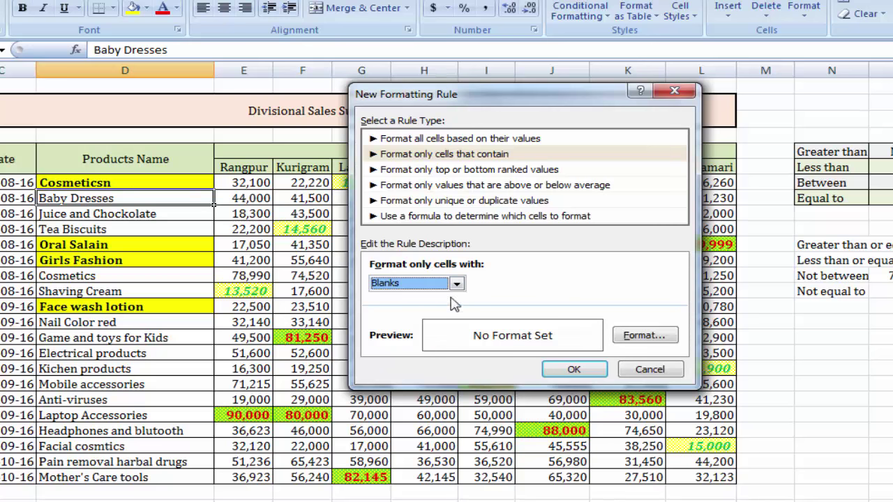
pyautogui.click(650, 371)
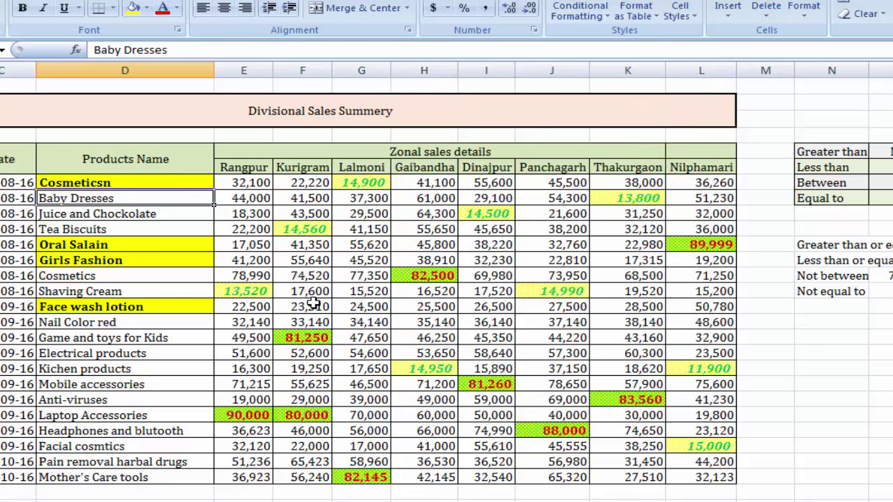
# Select the table's data rows B7:L26 and clear the conditional formatting rules from the entire sheet.
pyautogui.moveTo(0, 183); pyautogui.dragTo(697, 477)
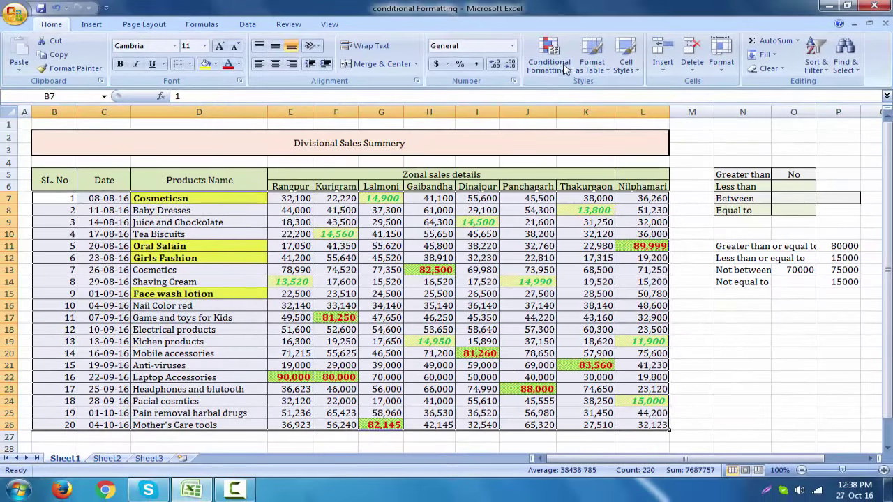
pyautogui.click(582, 41)
pyautogui.moveTo(593, 238)
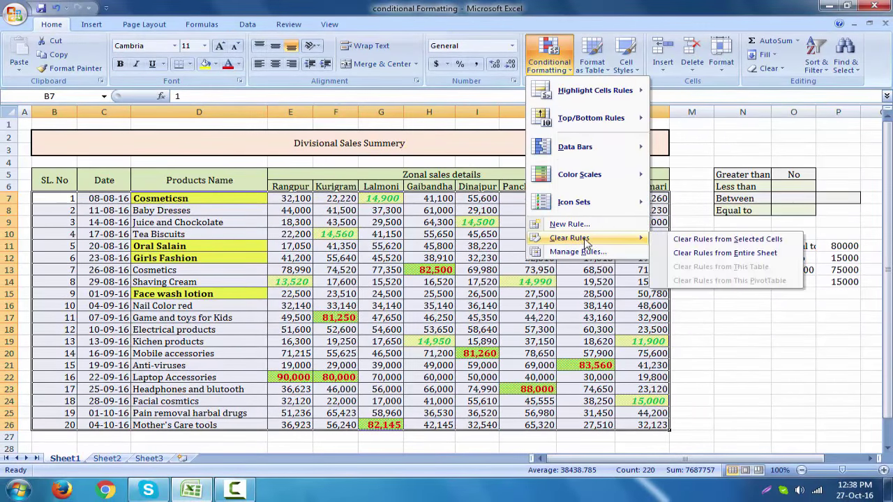
pyautogui.click(691, 252)
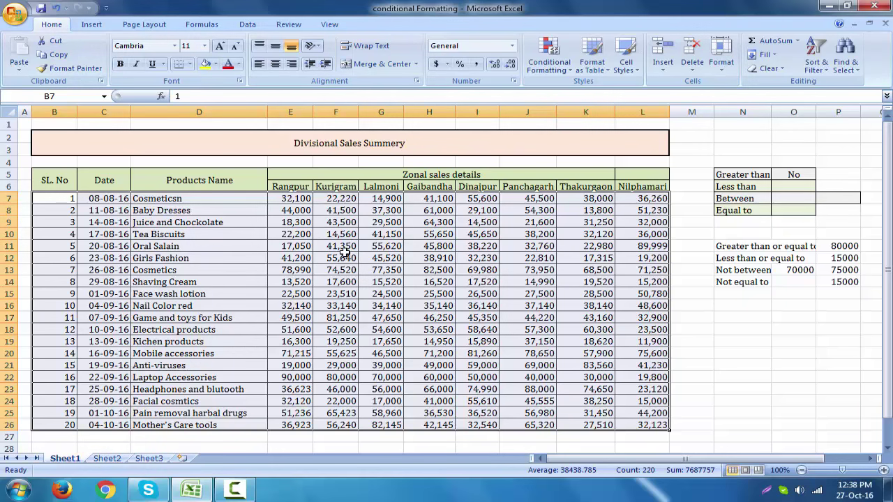
# Create a new highlight rule on the selected data rows that formats only cells with Blanks.
pyautogui.click(569, 70)
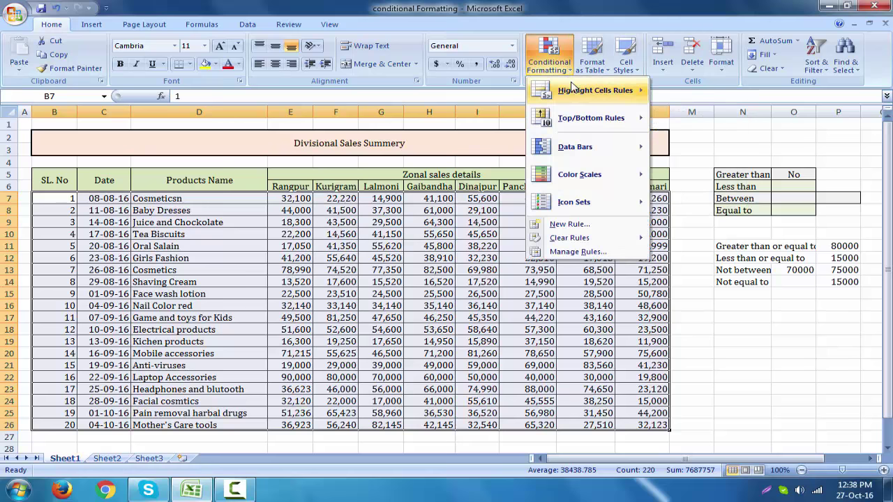
pyautogui.moveTo(599, 90)
pyautogui.click(695, 279)
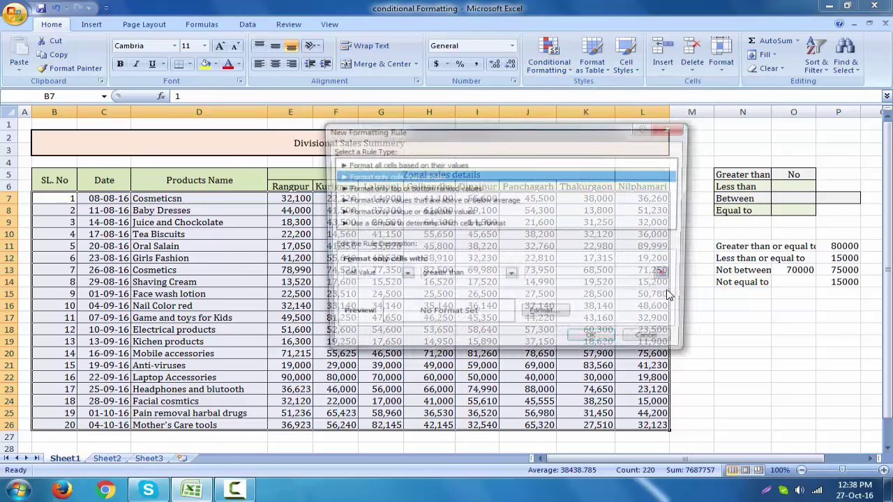
pyautogui.click(402, 276)
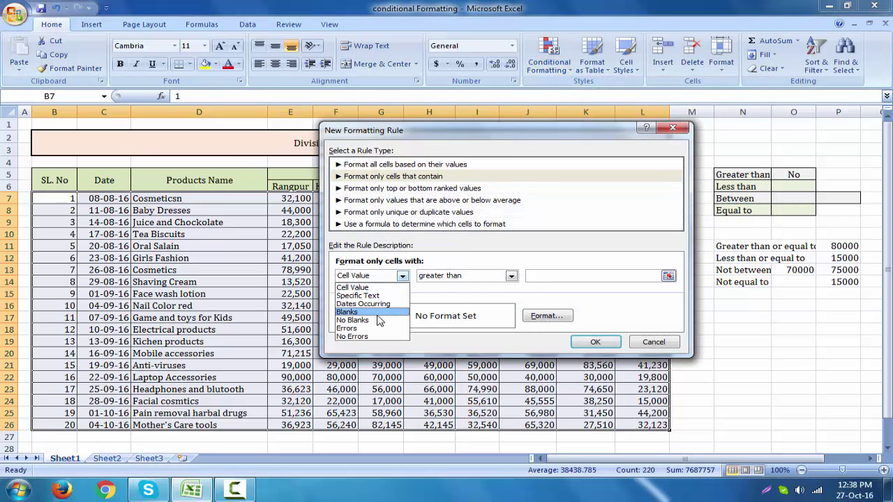
pyautogui.click(377, 313)
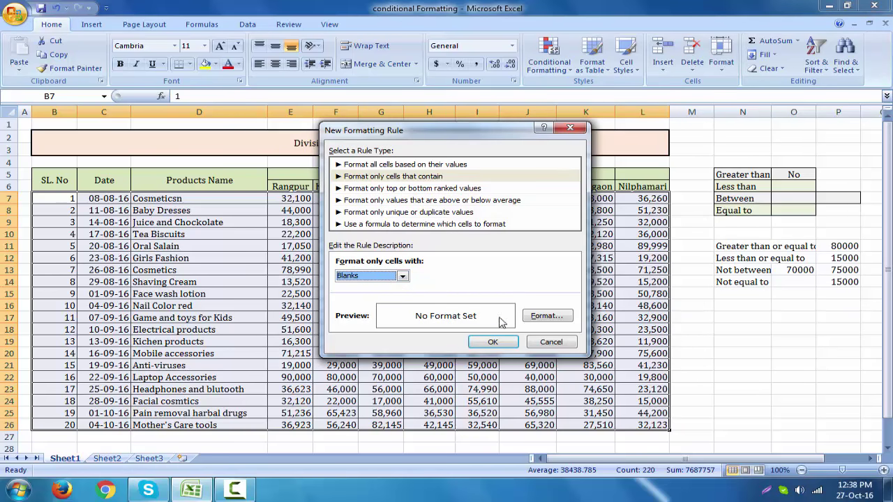
# Give the Blanks rule a standard yellow background with a light blue dotted pattern, and apply it to the data rows.
pyautogui.click(545, 316)
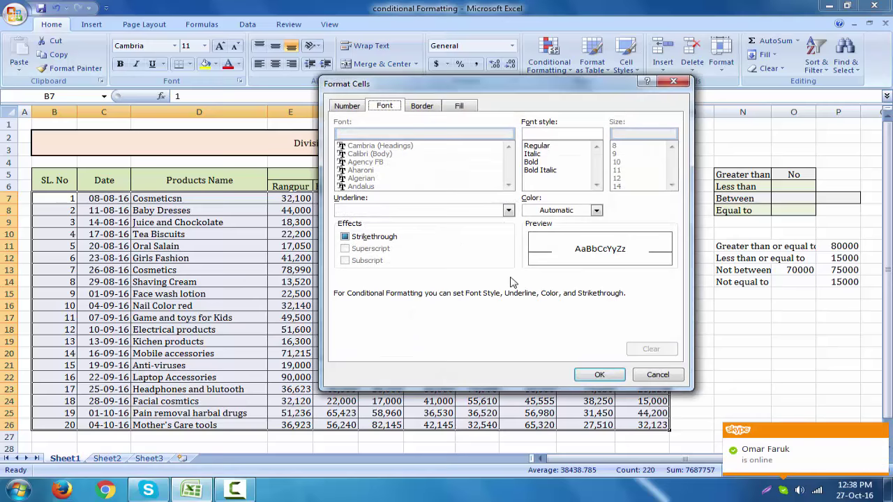
pyautogui.click(458, 107)
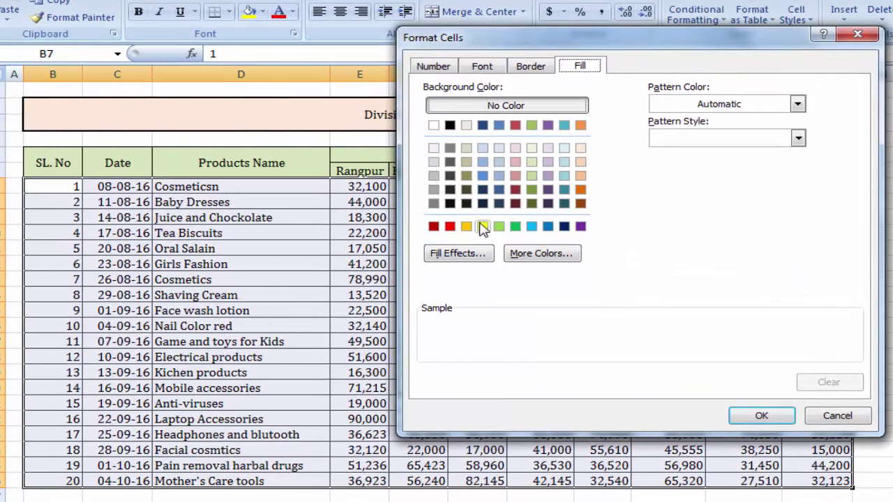
pyautogui.click(483, 227)
pyautogui.click(733, 105)
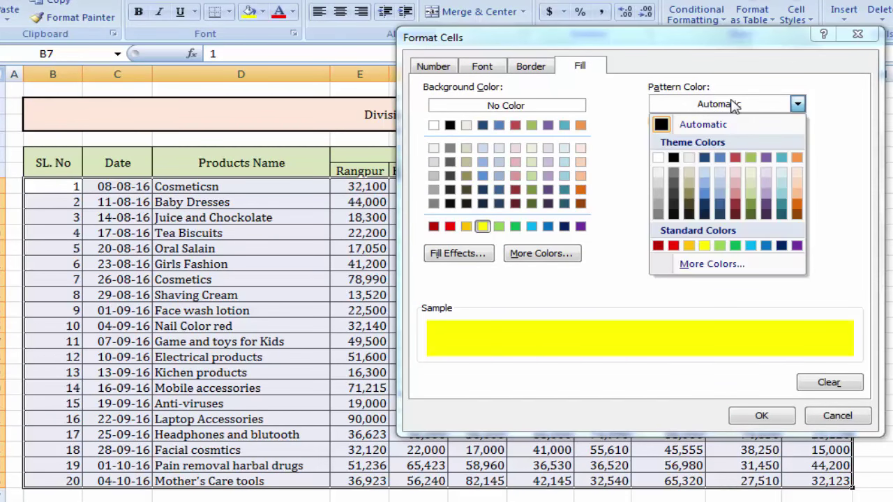
pyautogui.click(750, 246)
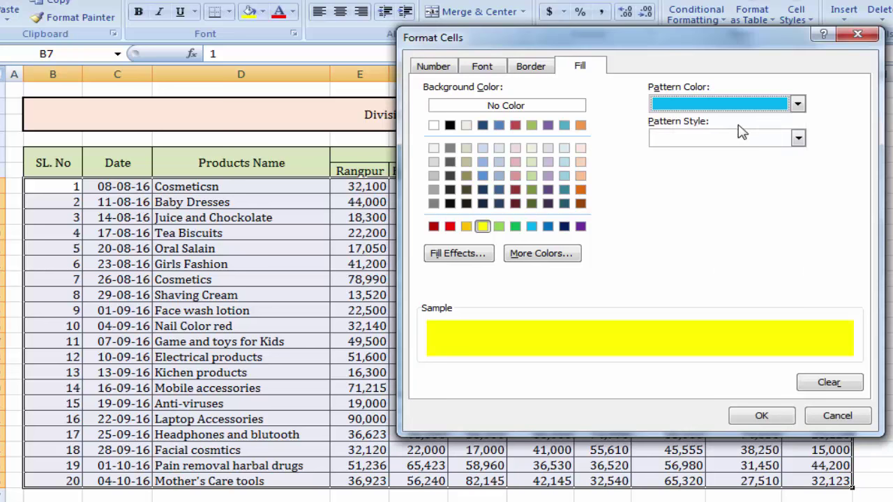
pyautogui.click(798, 138)
pyautogui.click(773, 201)
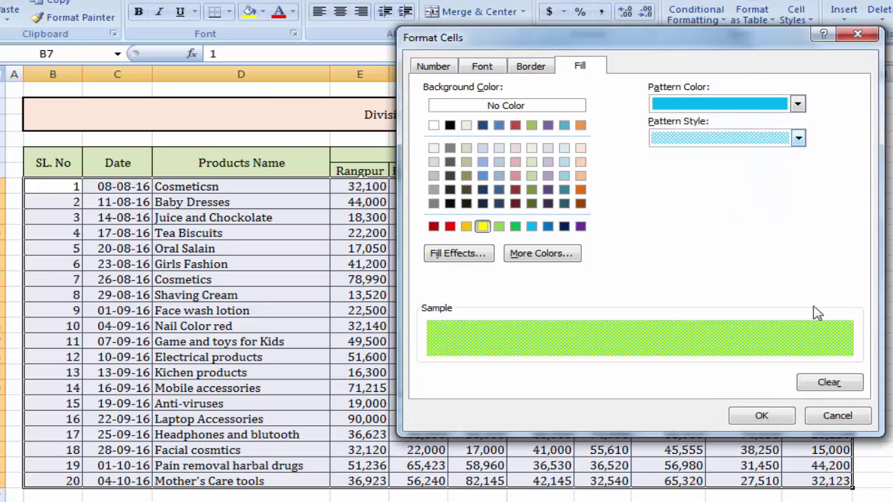
pyautogui.click(749, 420)
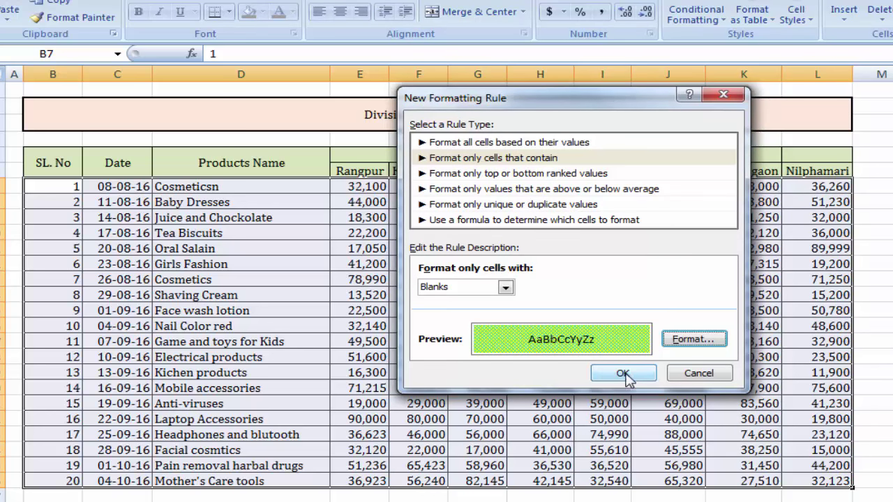
pyautogui.click(622, 375)
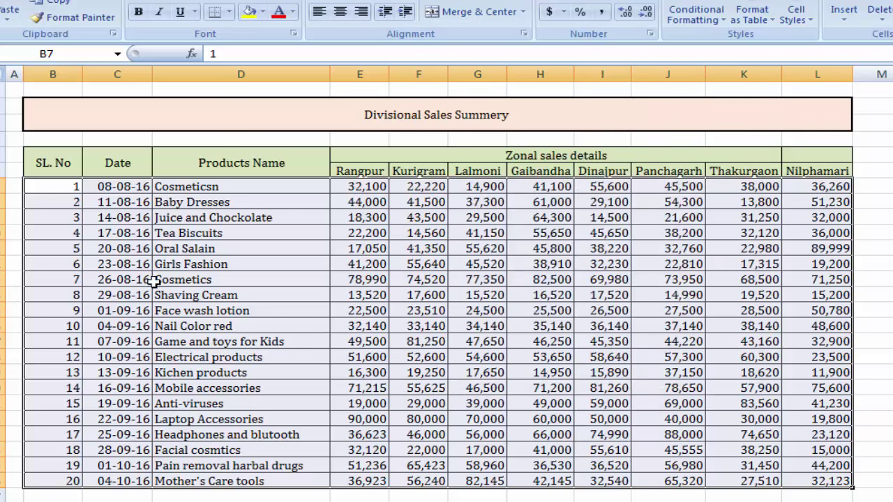
# Clear the Gaibandha figure in row 7, Cosmetics, and the product name Facial cosmtics to test the Blanks rule.
pyautogui.click(710, 359)
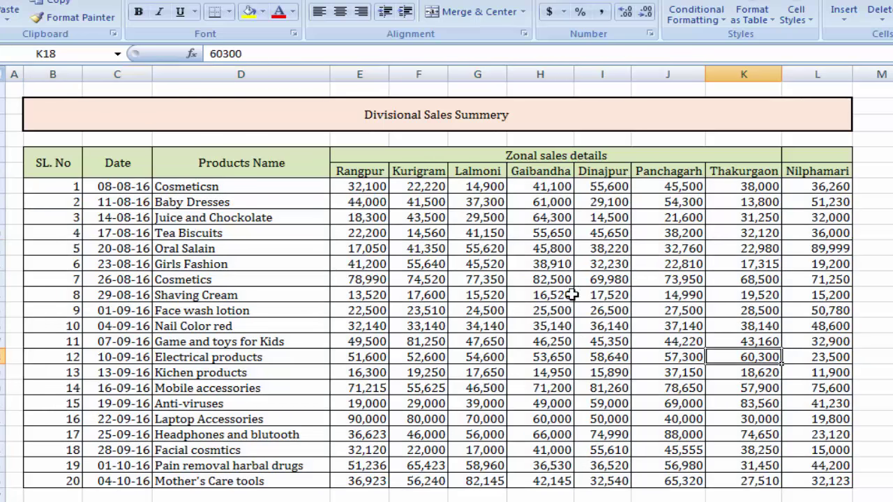
pyautogui.click(551, 281)
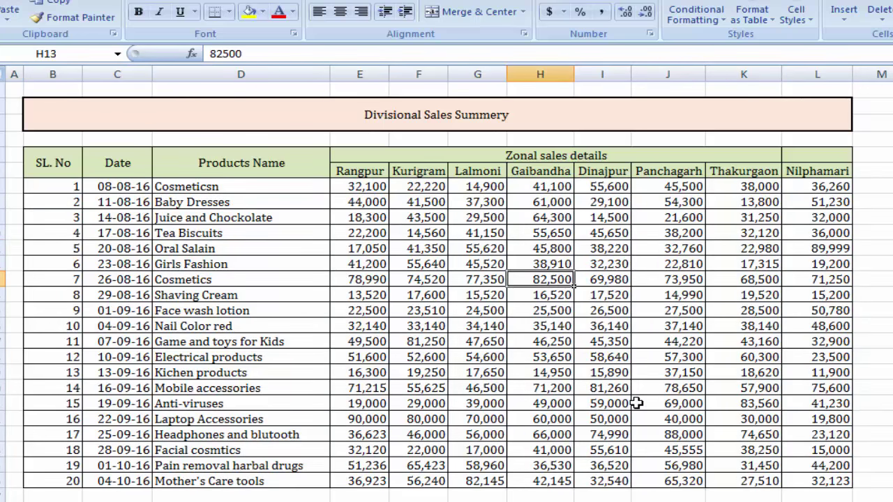
pyautogui.press('BackSpace')
pyautogui.press('Return')
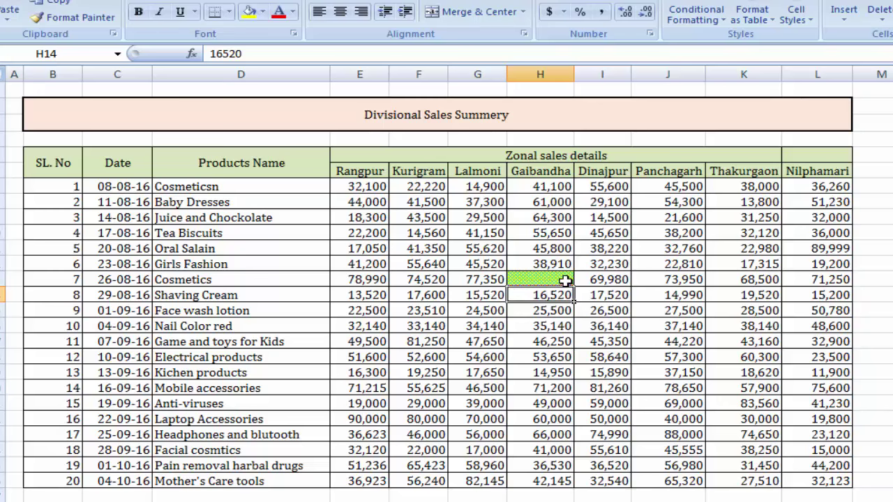
pyautogui.click(232, 449)
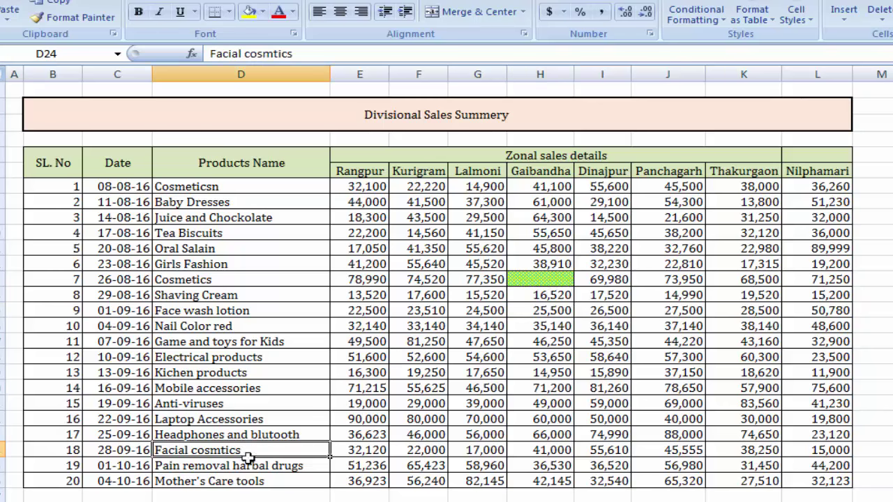
pyautogui.moveTo(322, 454); pyautogui.dragTo(341, 450)
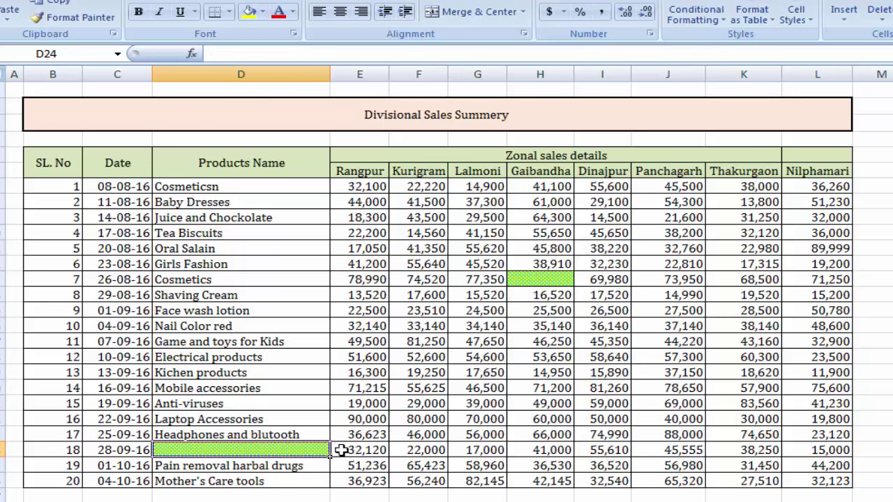
pyautogui.click(382, 447)
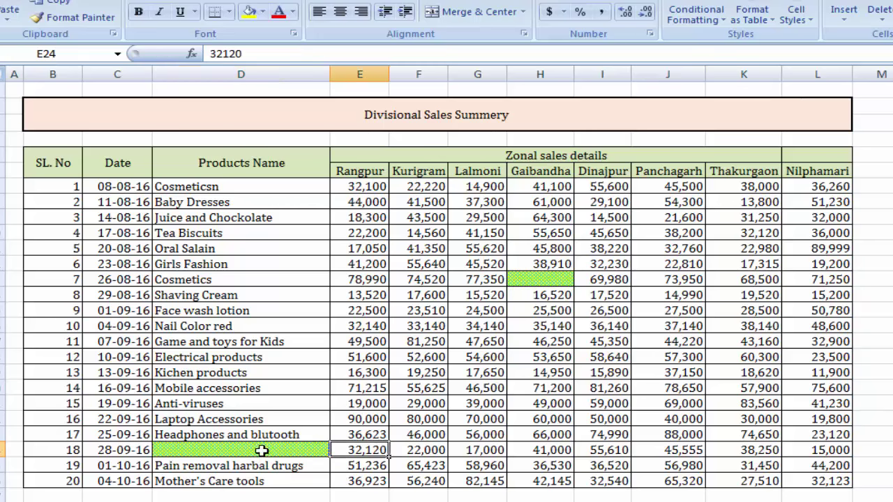
# Clear the Nilphamari figure in row 18 and the Rangpur figure of Oral Salain to test the Blanks rule.
pyautogui.click(830, 449)
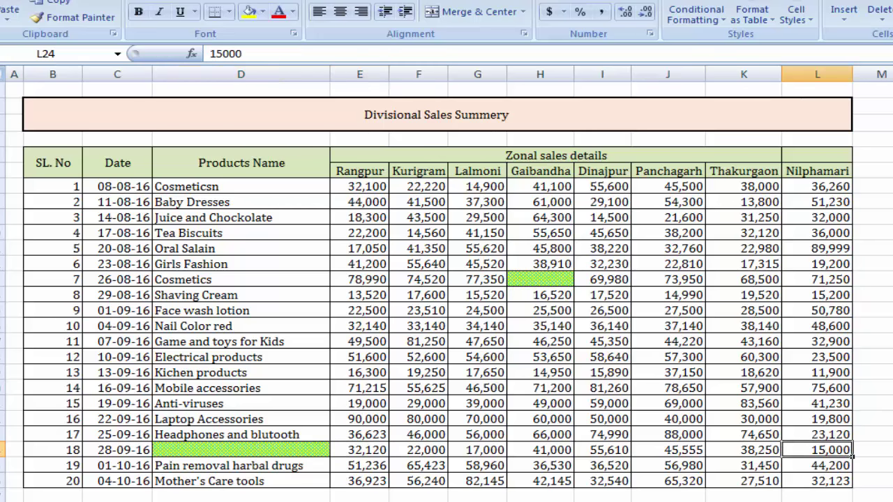
pyautogui.press('Delete')
pyautogui.click(890, 453)
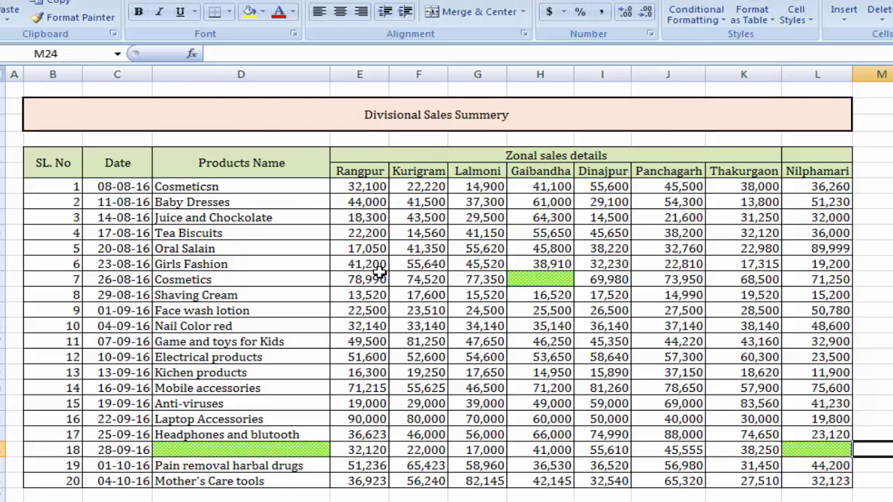
pyautogui.click(366, 246)
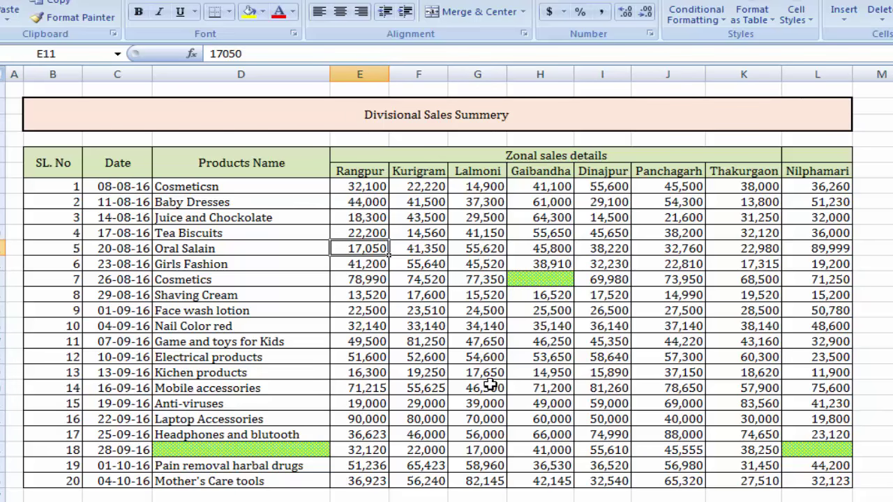
pyautogui.press('Delete')
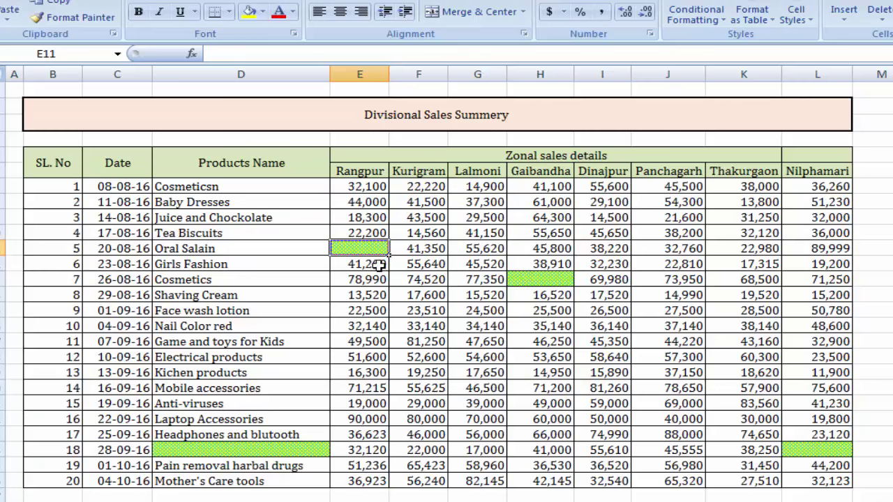
pyautogui.click(420, 328)
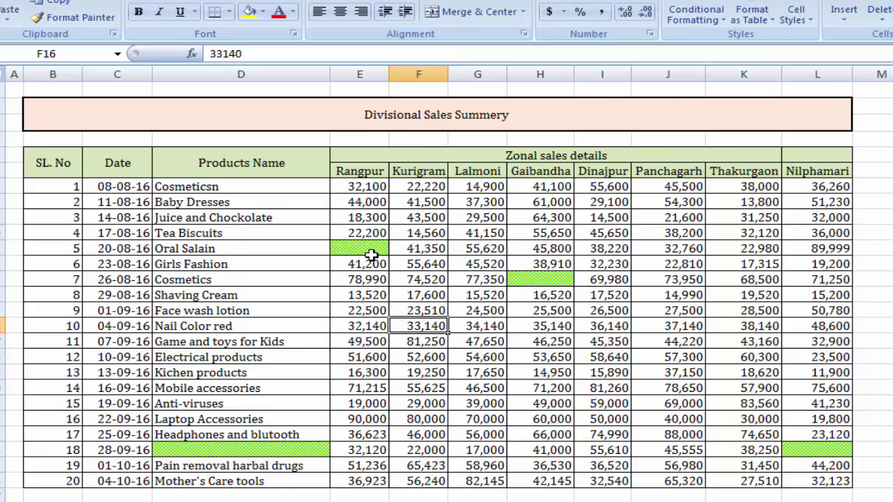
# Undo the four test deletions: the Oral Salain Rangpur figure, row 18's Nilphamari figure and product name, and the Cosmetics Gaibandha figure.
pyautogui.hotkey('ctrl', 'z')
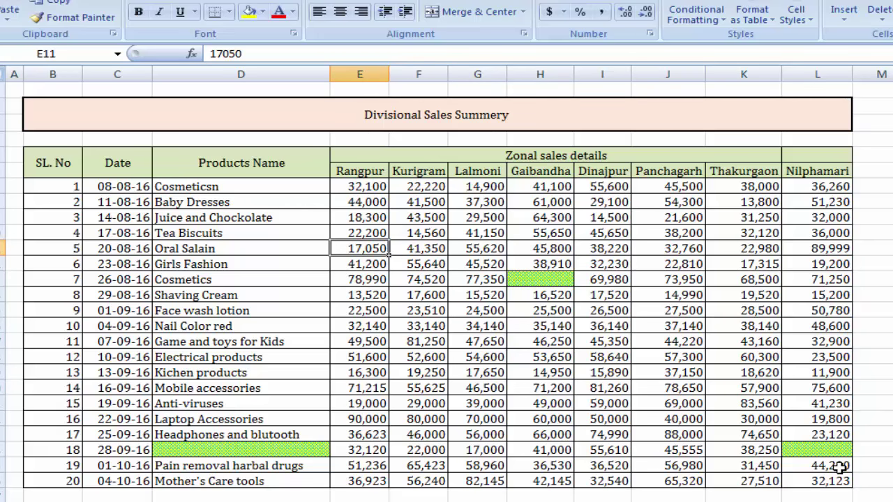
pyautogui.hotkey('ctrl', 'z')
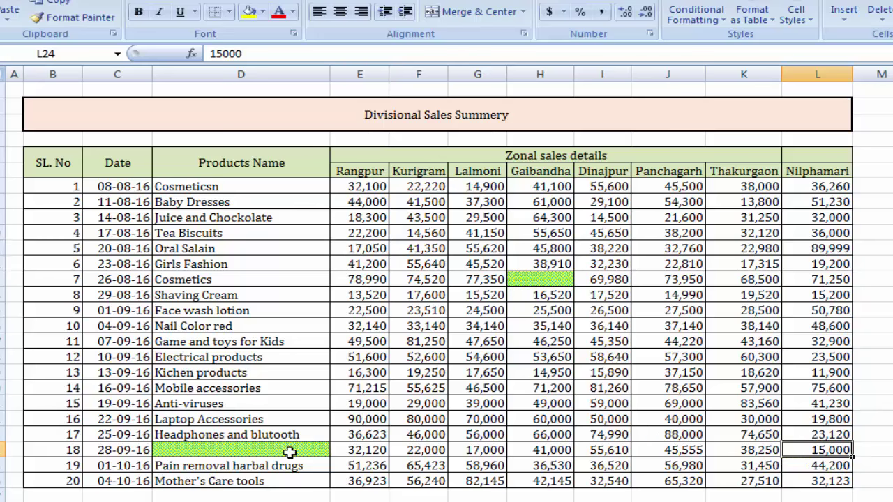
pyautogui.hotkey('ctrl', 'z')
pyautogui.hotkey('ctrl', 'z')
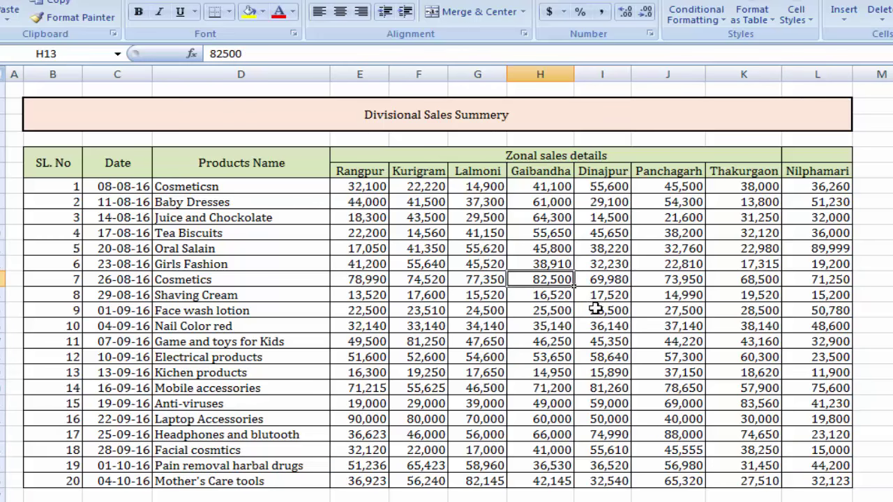
# Examine the condition types offered for a new rule that formats only cells that contain something, and discard the rule.
pyautogui.click(619, 354)
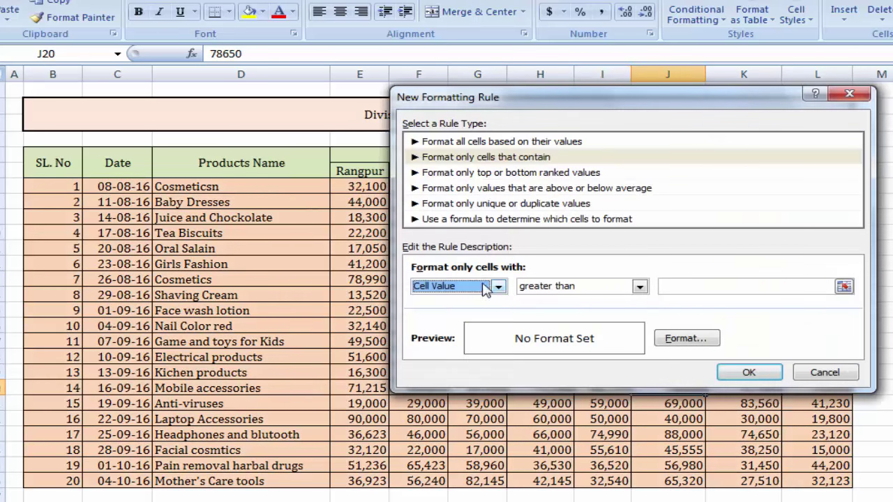
pyautogui.click(497, 286)
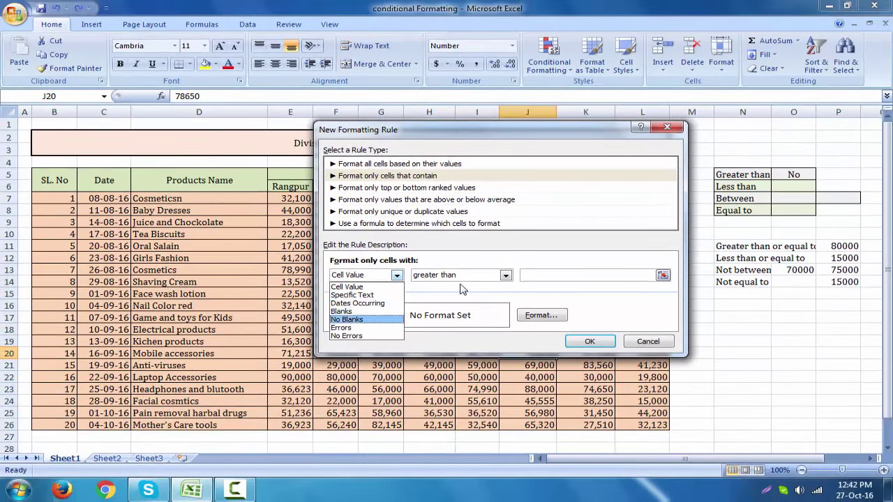
pyautogui.click(425, 289)
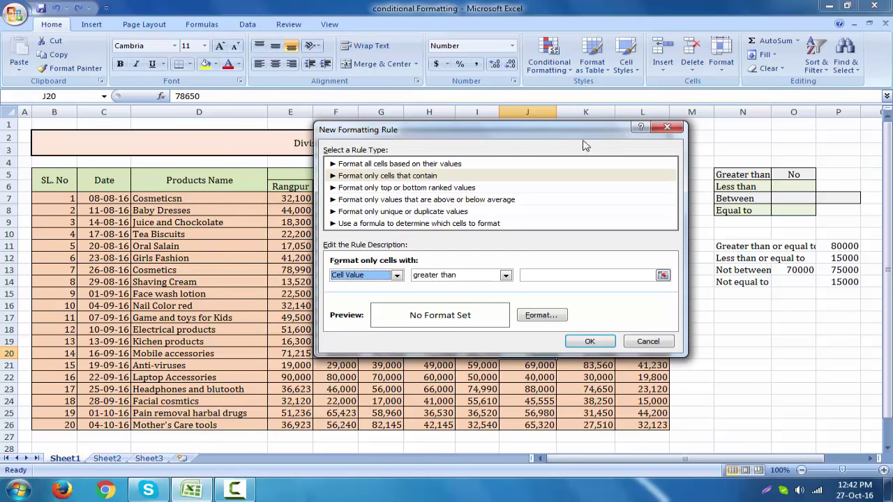
pyautogui.click(648, 342)
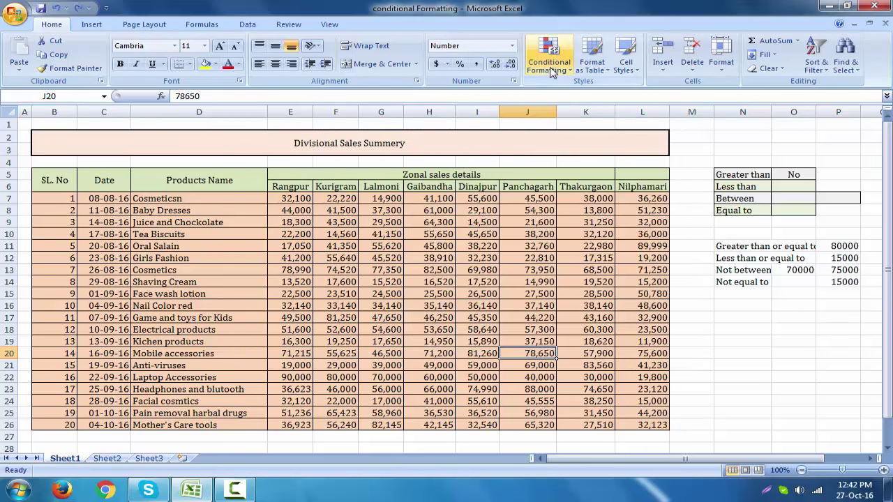
# Show the available highlight-cell conditional formatting rules.
pyautogui.click(550, 59)
pyautogui.moveTo(592, 91)
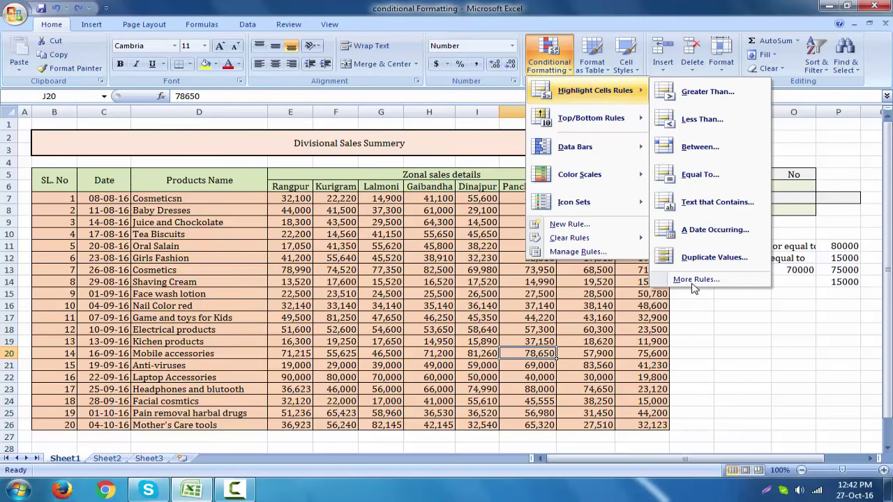